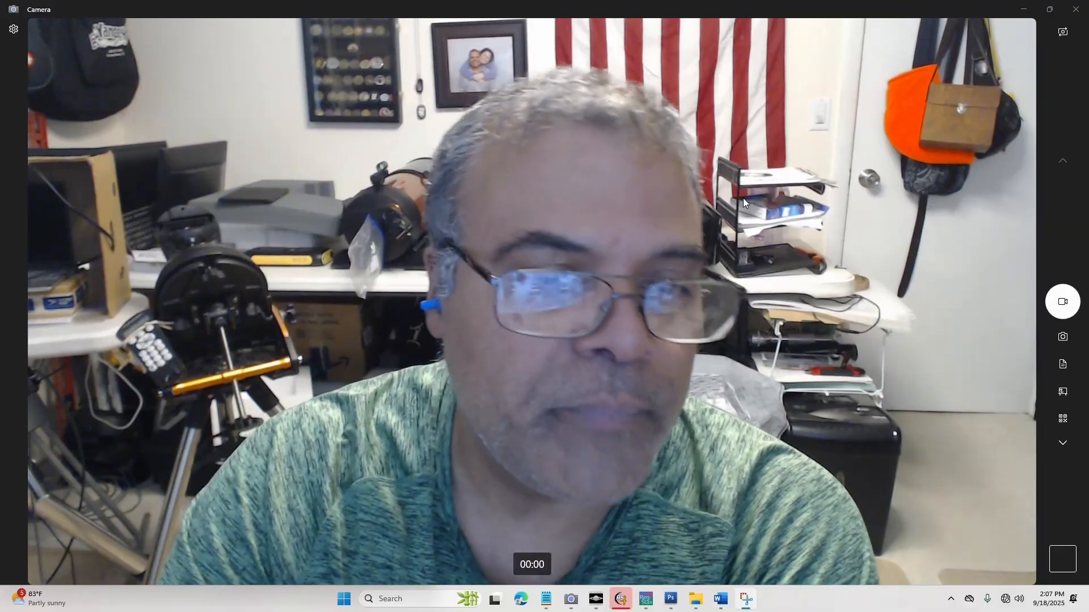
Restore the Camera window to a smaller size and highlight each of the four program names in the Processing Data Steps document
{"action": "left_click", "coordinate": [1049, 10]}
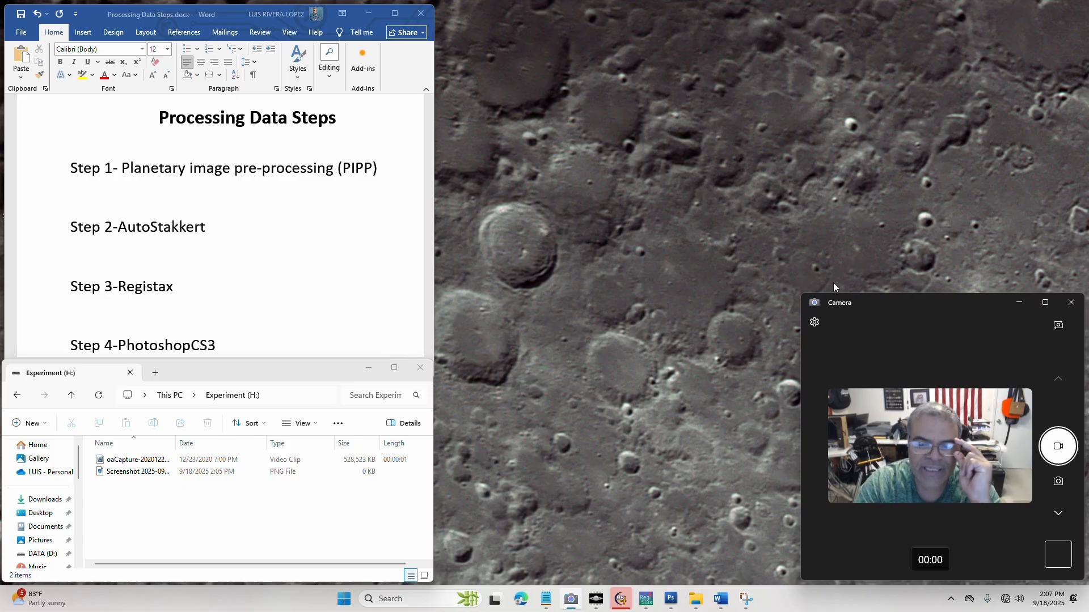
{"action": "left_click", "coordinate": [135, 164]}
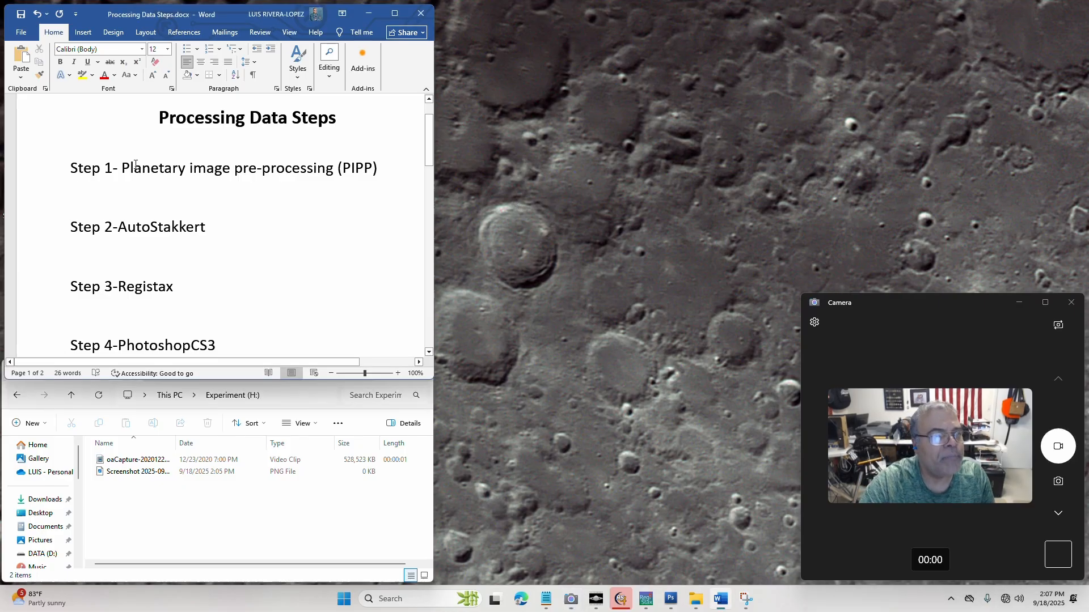
{"action": "left_click_drag", "start_coordinate": [124, 164], "coordinate": [389, 171]}
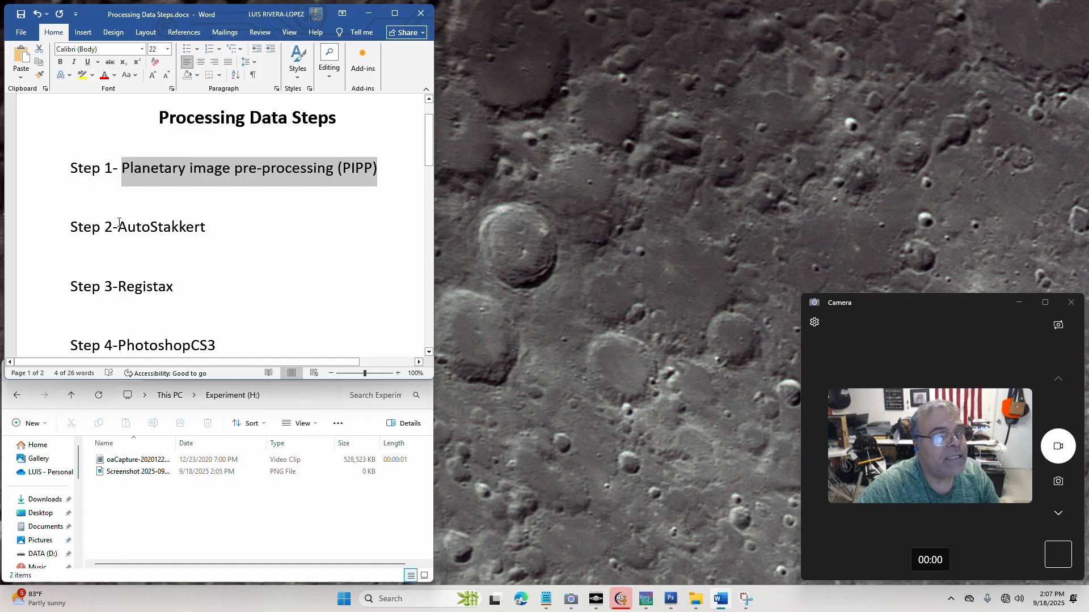
{"action": "left_click_drag", "start_coordinate": [119, 222], "coordinate": [213, 230]}
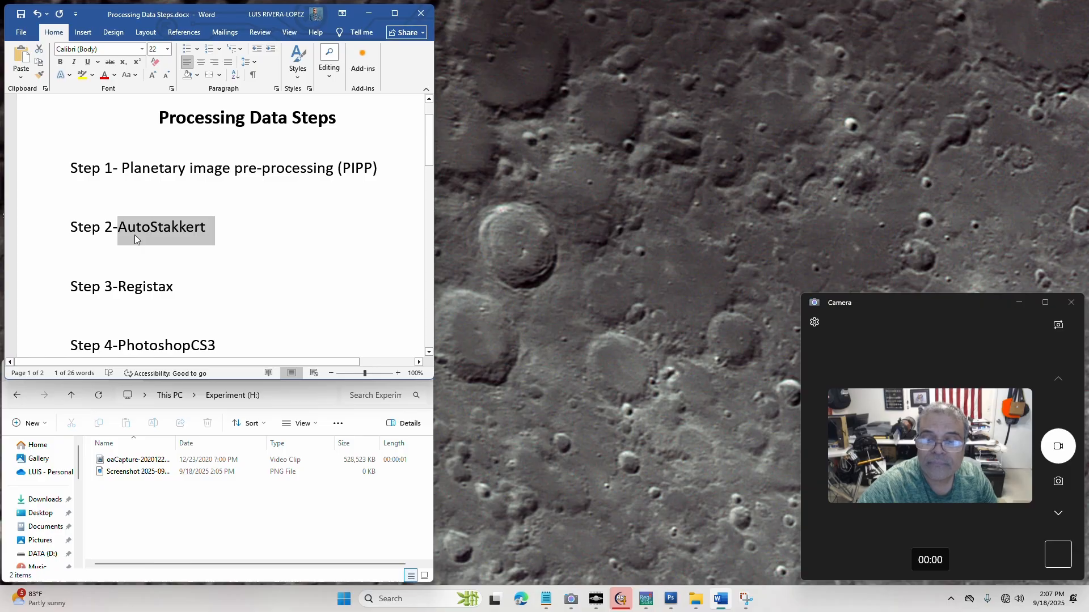
{"action": "left_click_drag", "start_coordinate": [121, 286], "coordinate": [175, 289]}
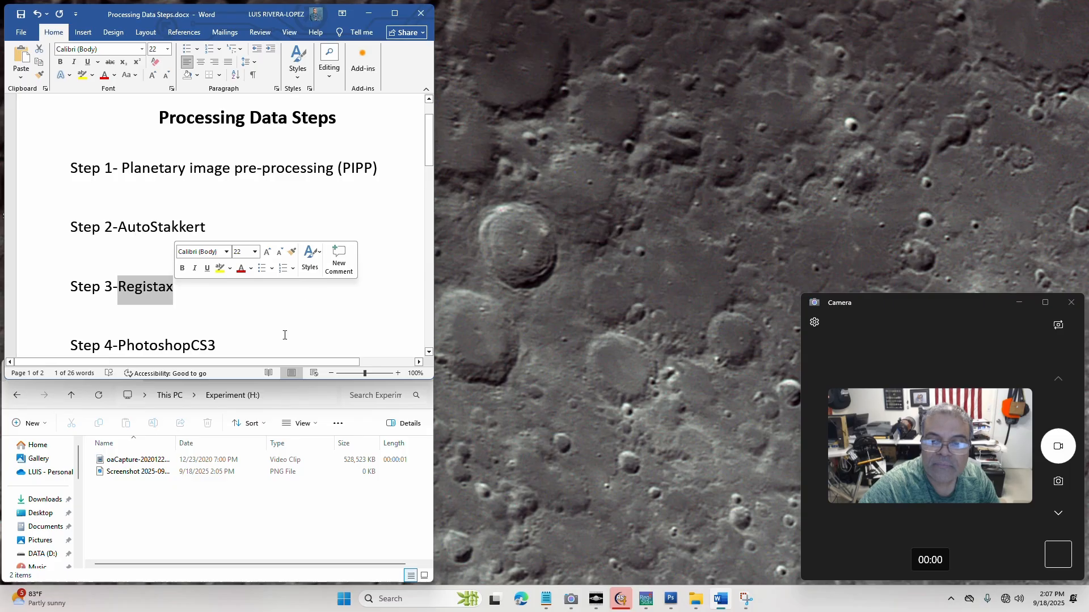
{"action": "left_click", "coordinate": [120, 344]}
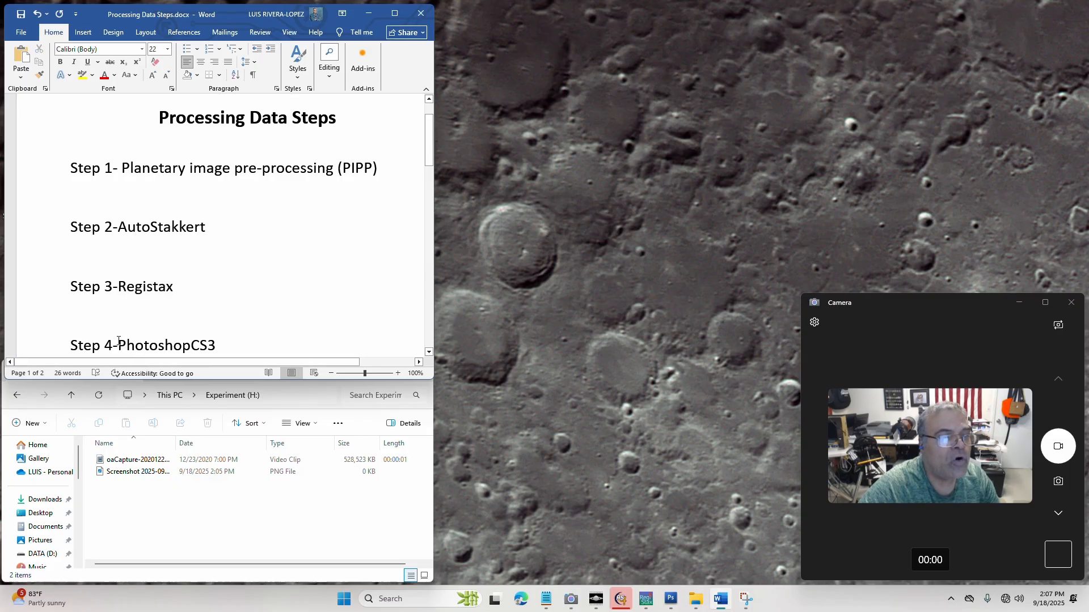
{"action": "left_click_drag", "start_coordinate": [118, 341], "coordinate": [219, 342]}
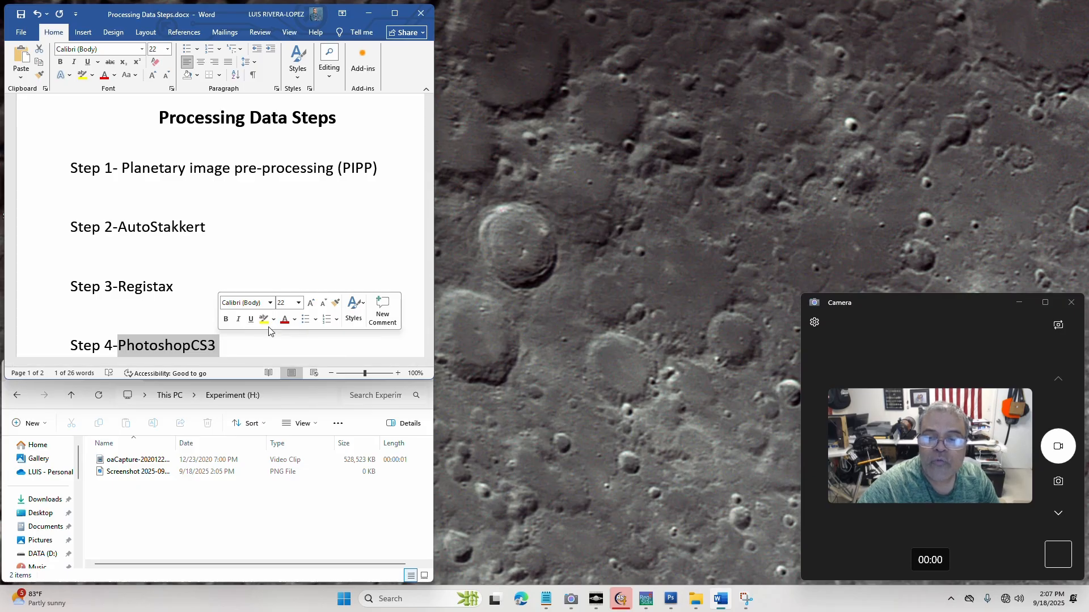
Add "Free(GIMP)" after PhotoshopCS3 on the Step 4 line, spaced apart from the program name
{"action": "left_click", "coordinate": [239, 342]}
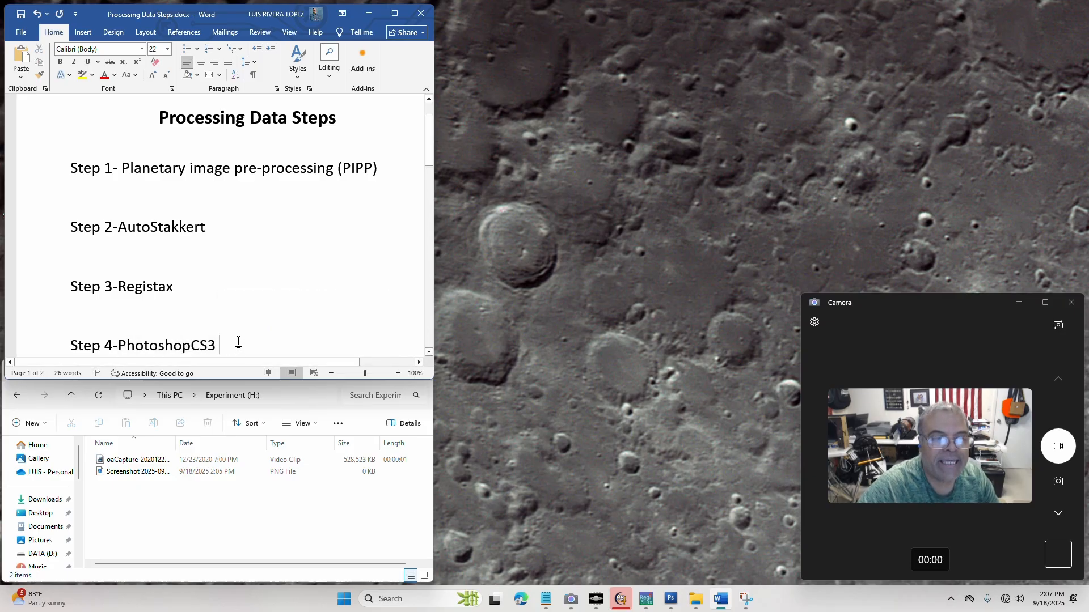
{"action": "type", "text": "(GIMP"}
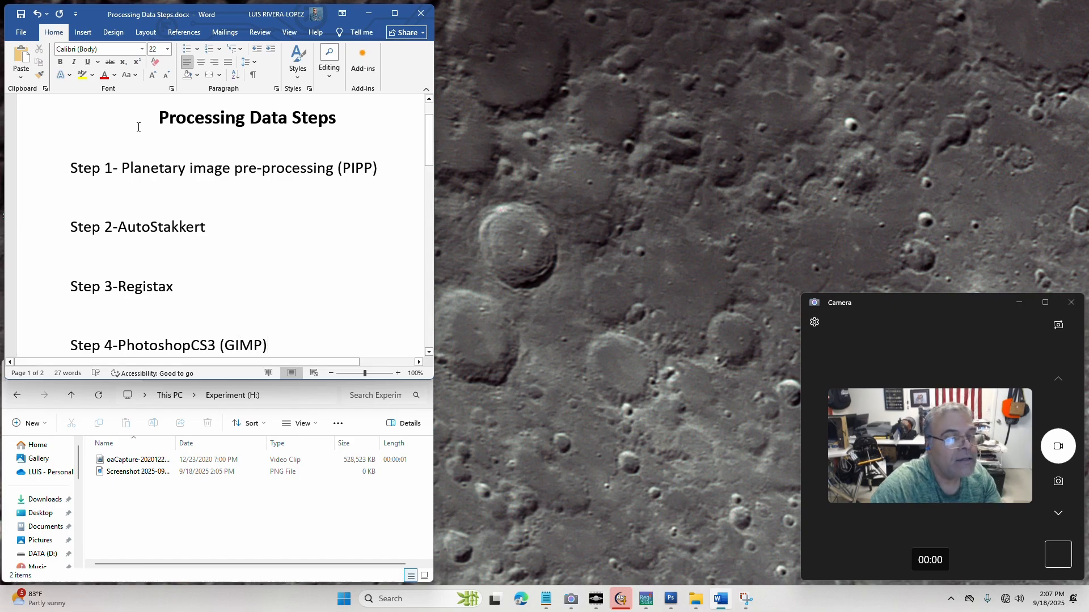
{"action": "left_click", "coordinate": [221, 338]}
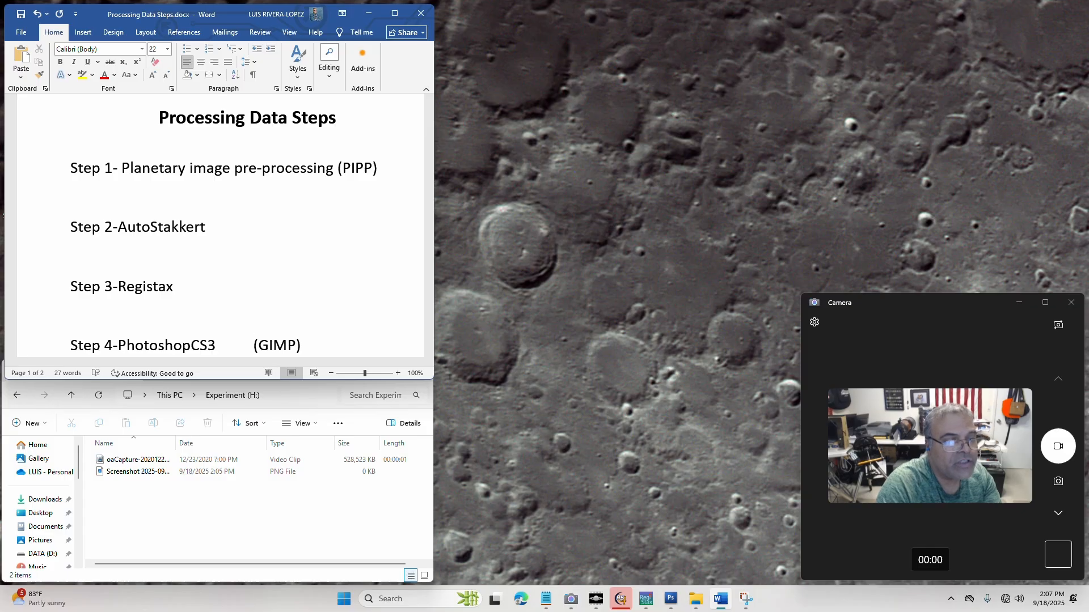
{"action": "type", "text": "Free"}
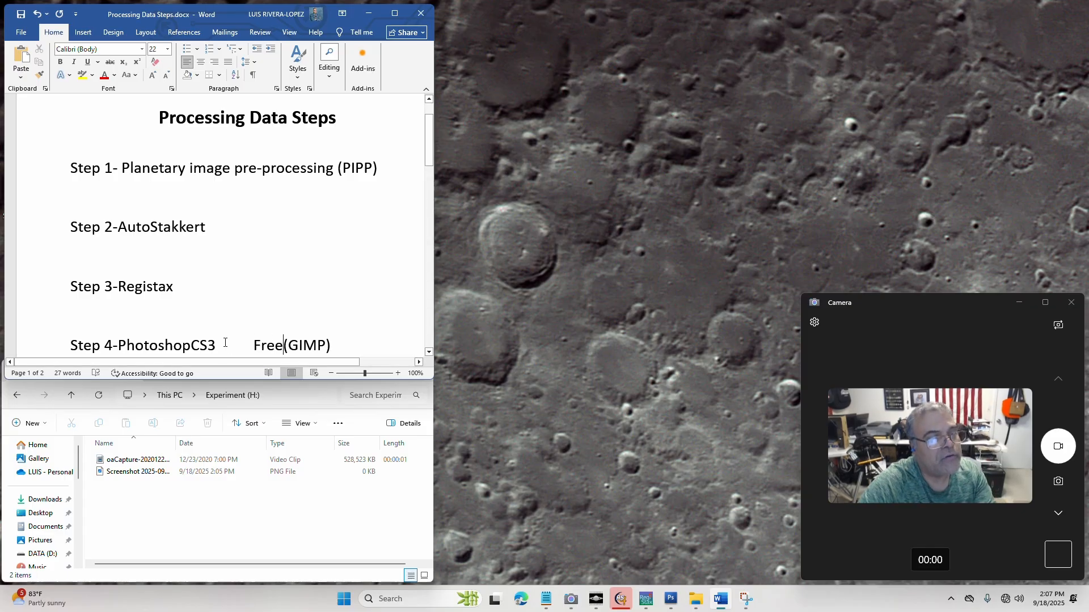
{"action": "left_click_drag", "start_coordinate": [253, 345], "coordinate": [69, 348]}
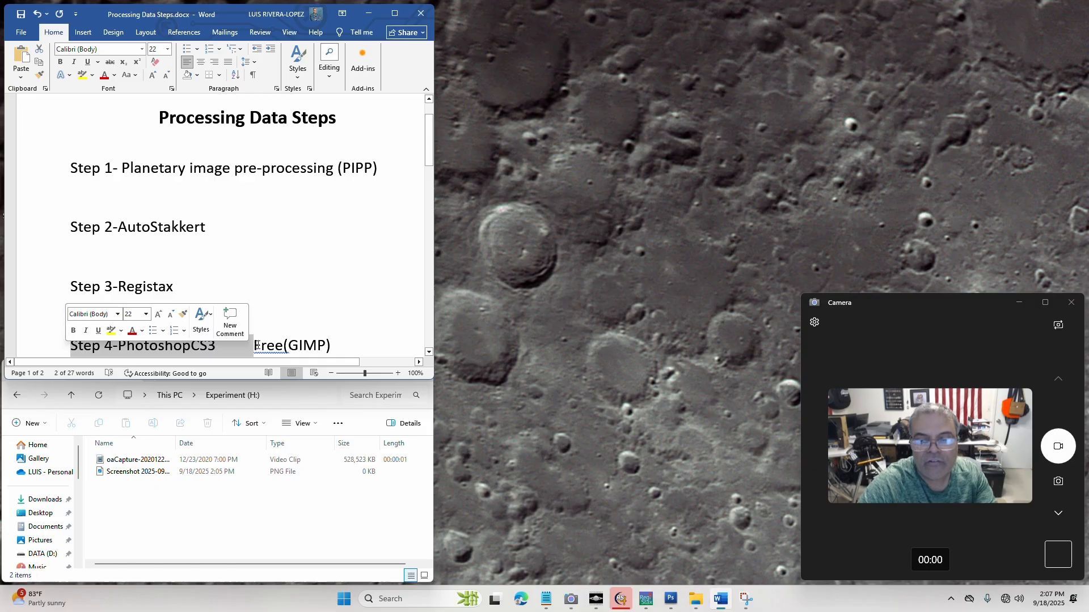
{"action": "left_click", "coordinate": [277, 282]}
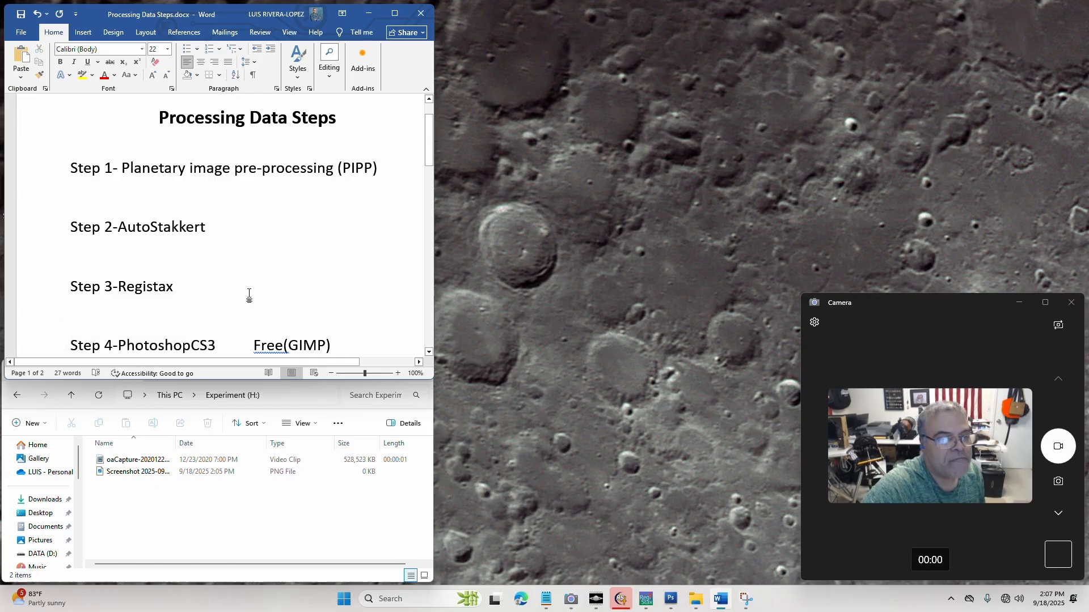
Review the listed workflow again by highlighting Planetary image pre-processing (PIPP), AutoStakkert, Registax and PhotoshopCS3 one after another
{"action": "left_click", "coordinate": [143, 151]}
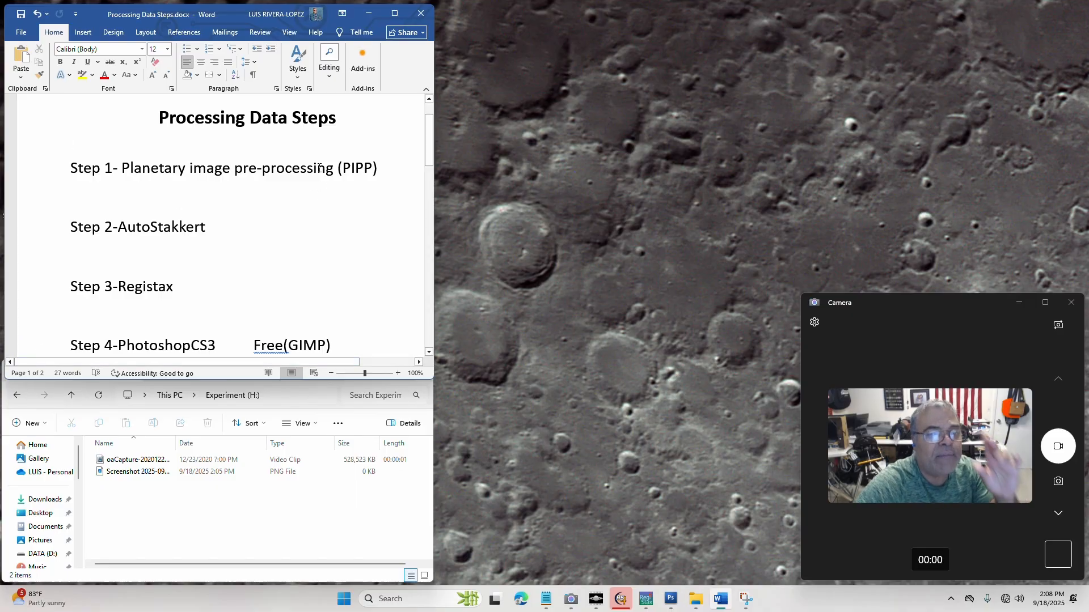
{"action": "left_click_drag", "start_coordinate": [377, 169], "coordinate": [124, 180]}
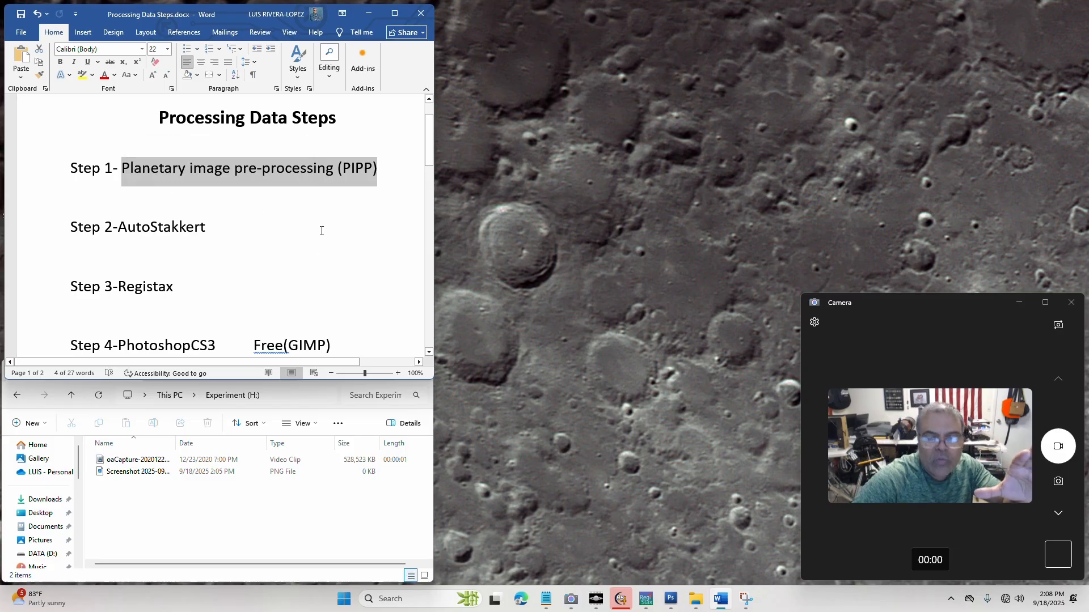
{"action": "left_click", "coordinate": [222, 231]}
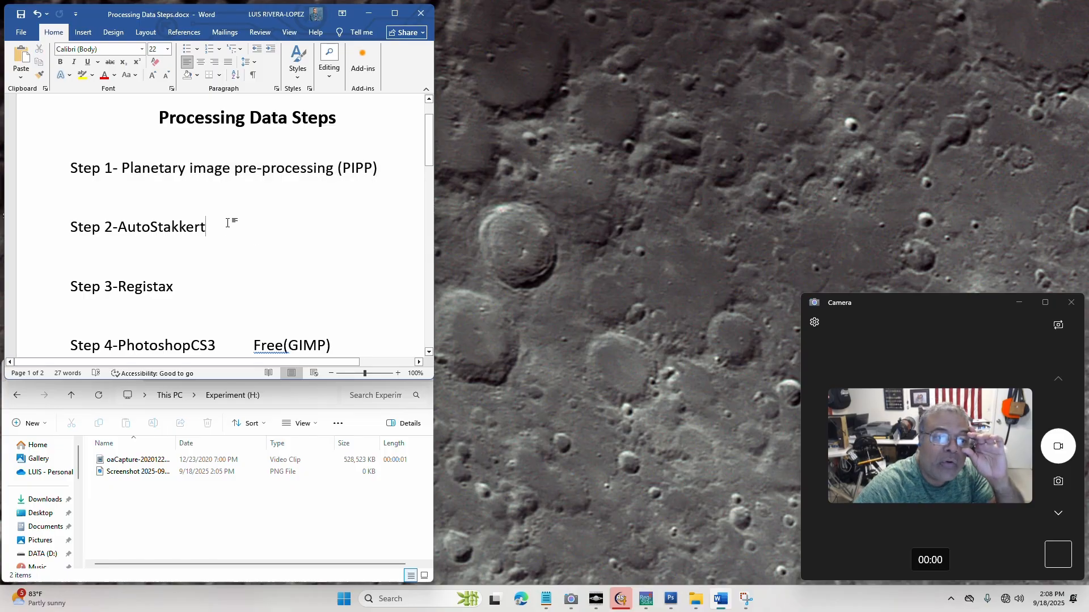
{"action": "left_click_drag", "start_coordinate": [229, 227], "coordinate": [164, 228]}
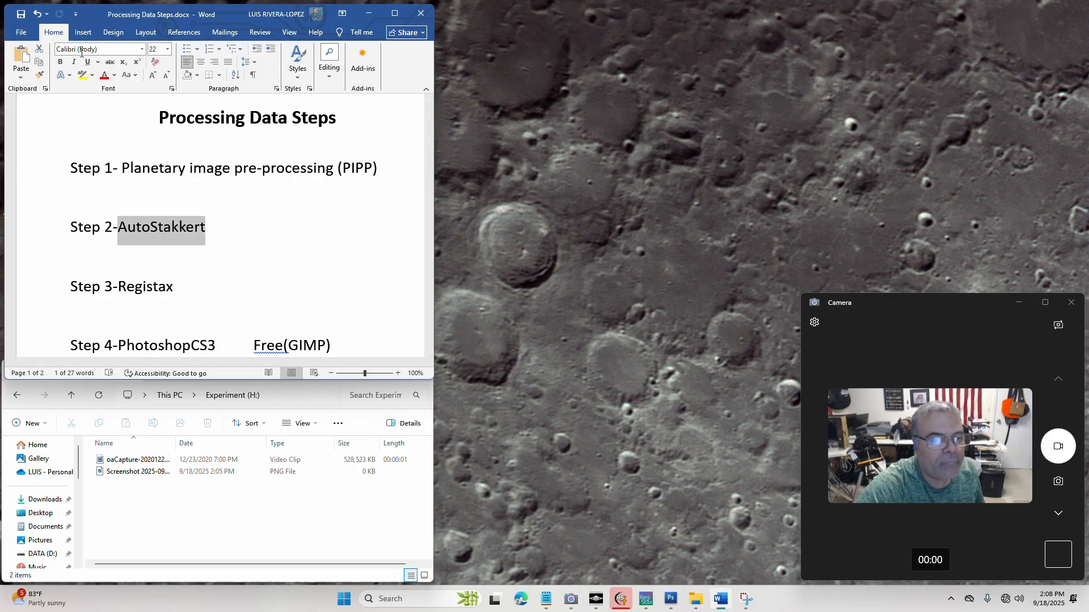
{"action": "left_click", "coordinate": [208, 233]}
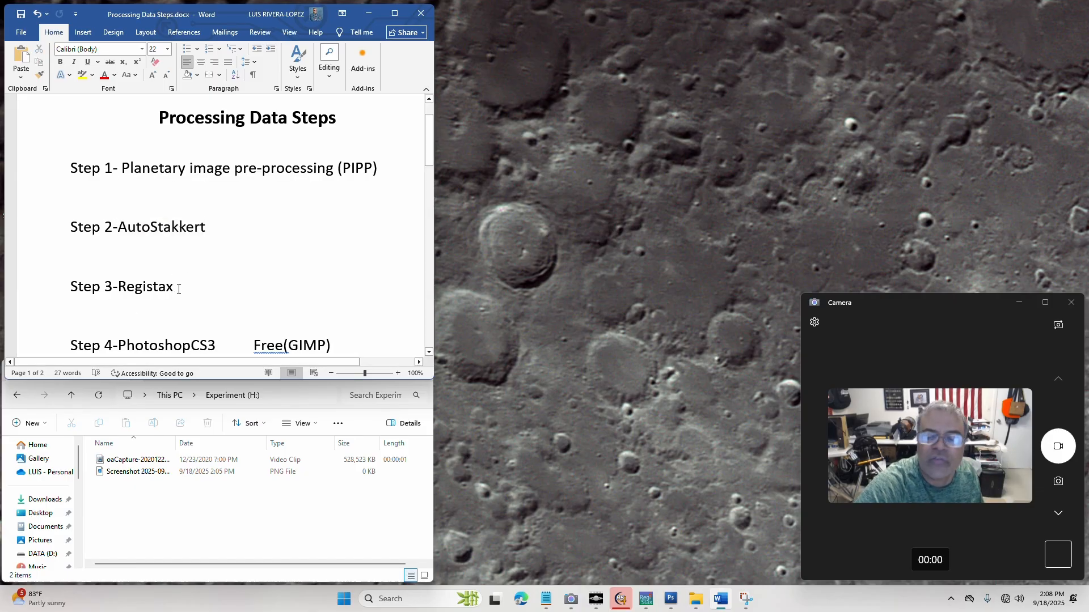
{"action": "left_click_drag", "start_coordinate": [178, 288], "coordinate": [112, 289]}
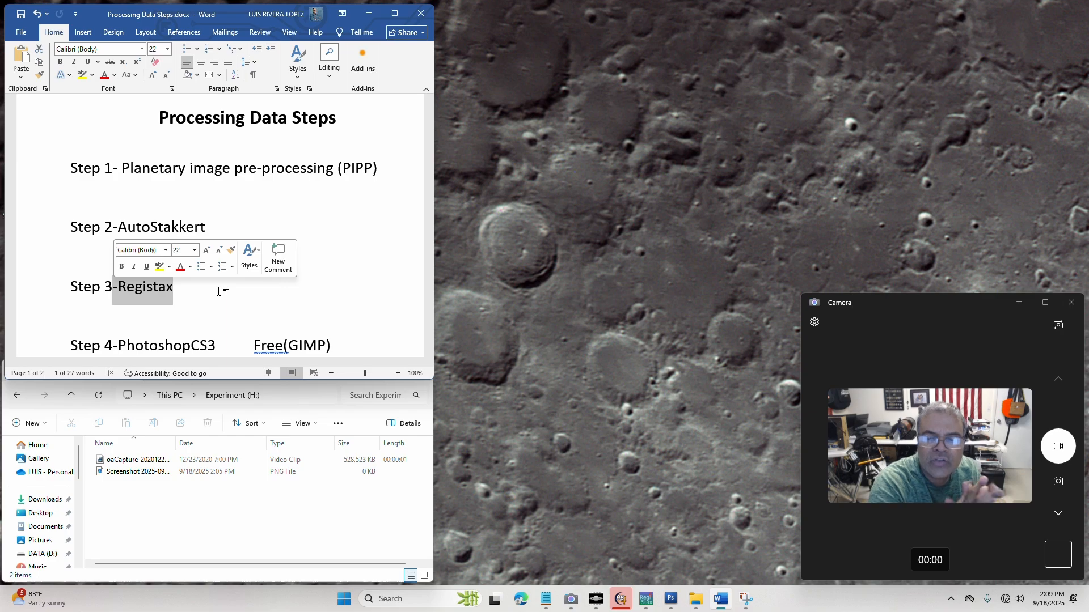
{"action": "left_click", "coordinate": [214, 302]}
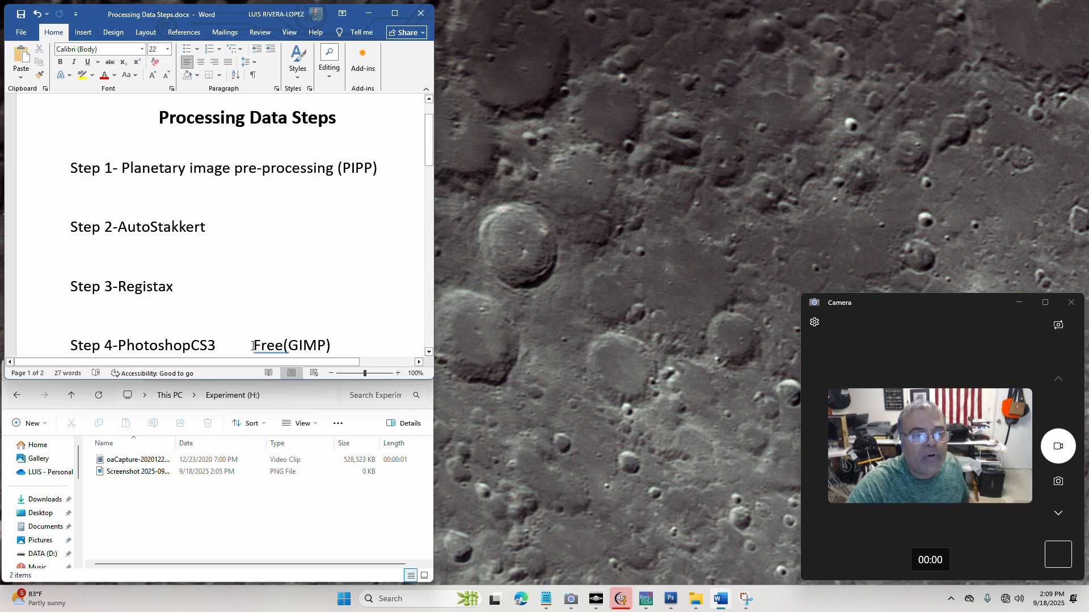
{"action": "left_click_drag", "start_coordinate": [225, 343], "coordinate": [120, 347]}
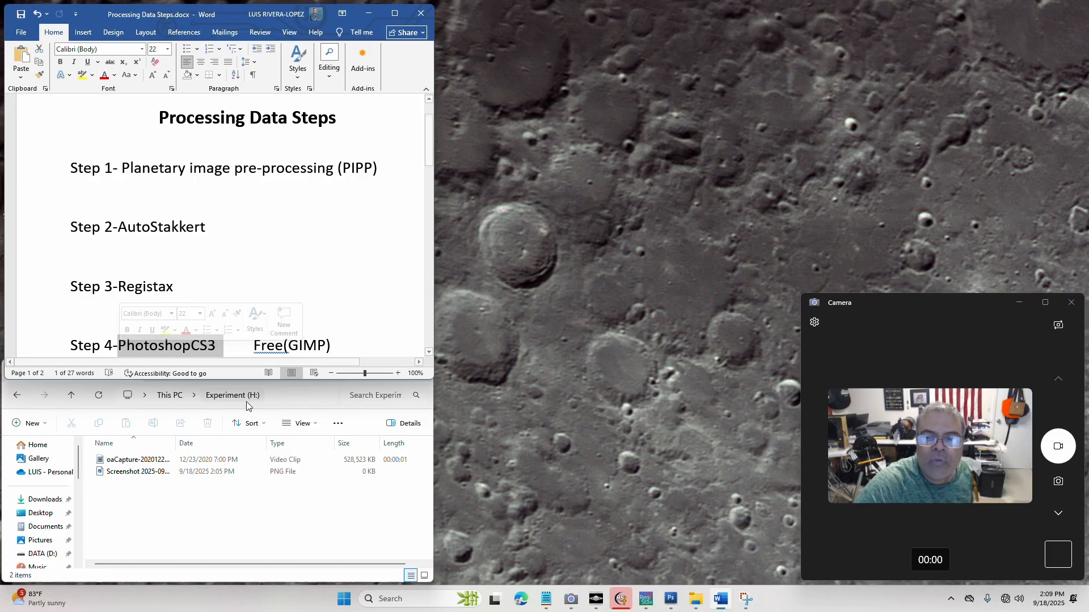
{"action": "left_click", "coordinate": [568, 343]}
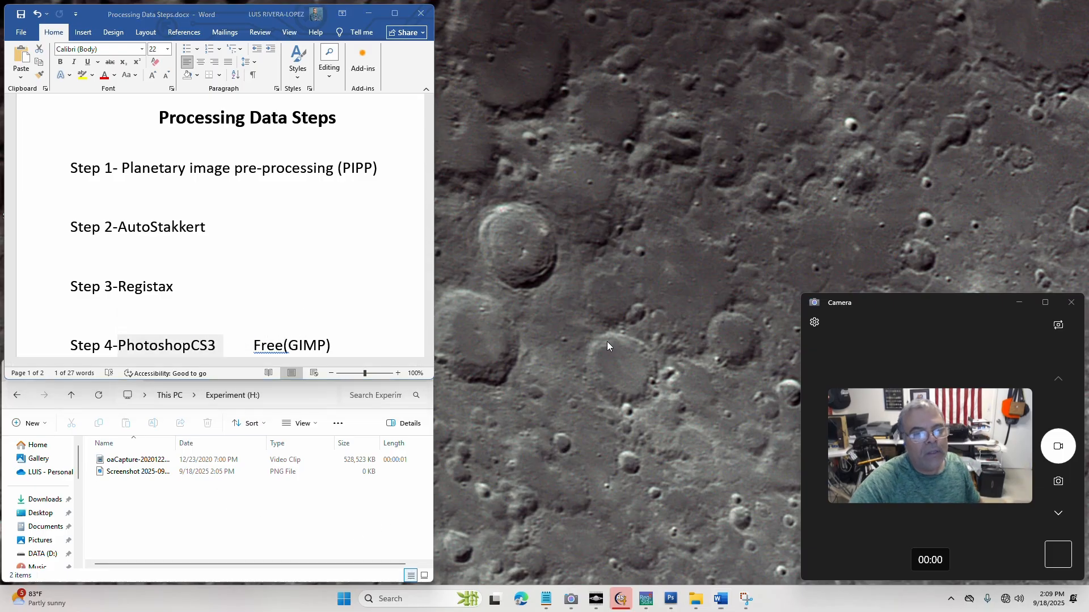
{"action": "left_click", "coordinate": [119, 472]}
{"action": "key", "text": "Delete"}
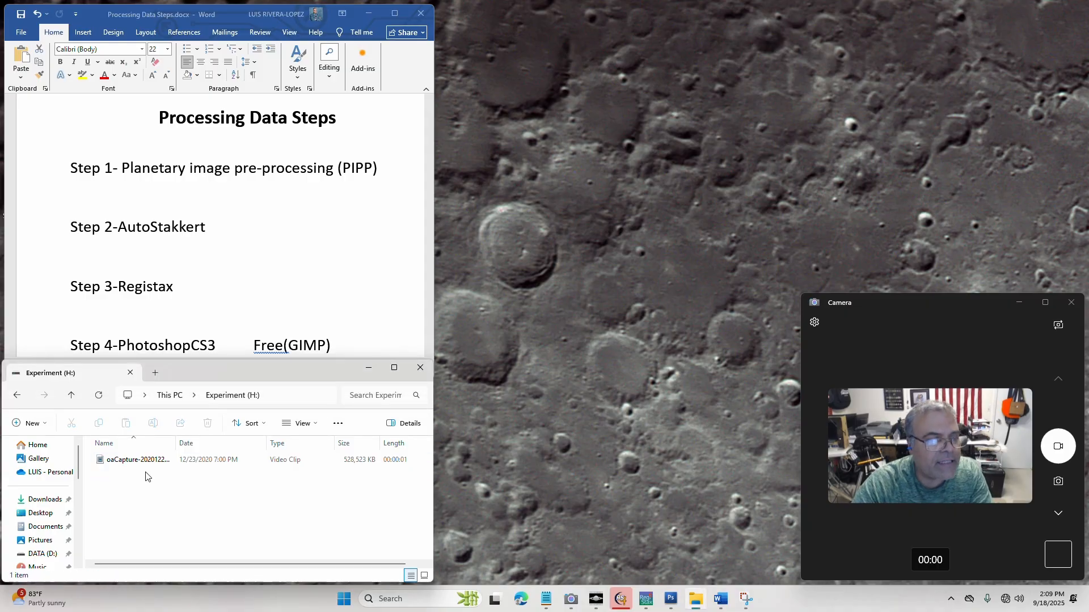
{"action": "left_click", "coordinate": [137, 462]}
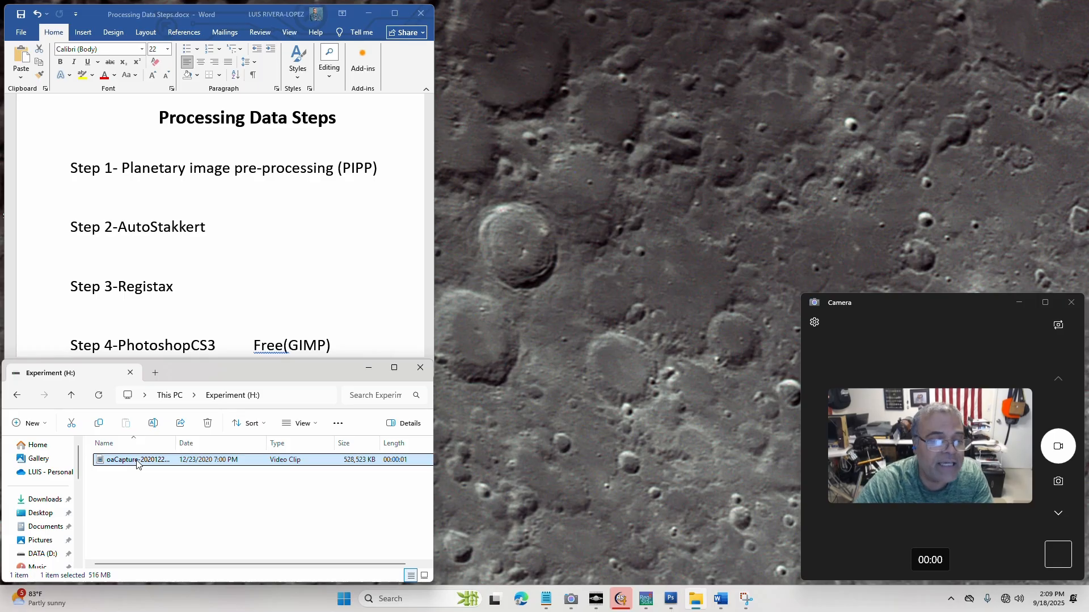
{"action": "double_click", "coordinate": [138, 462]}
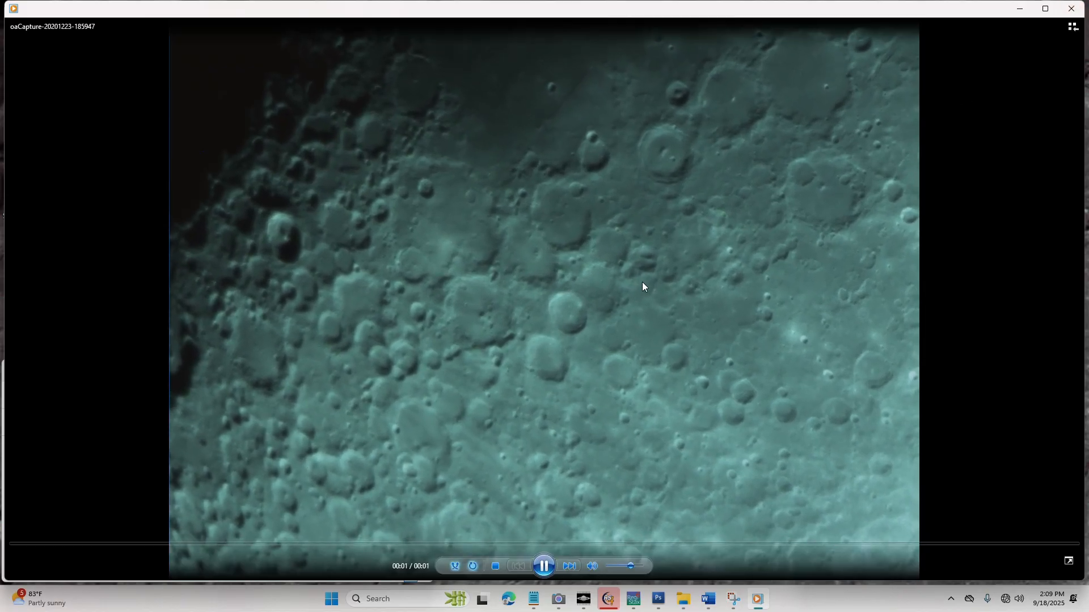
{"action": "left_click", "coordinate": [1071, 9]}
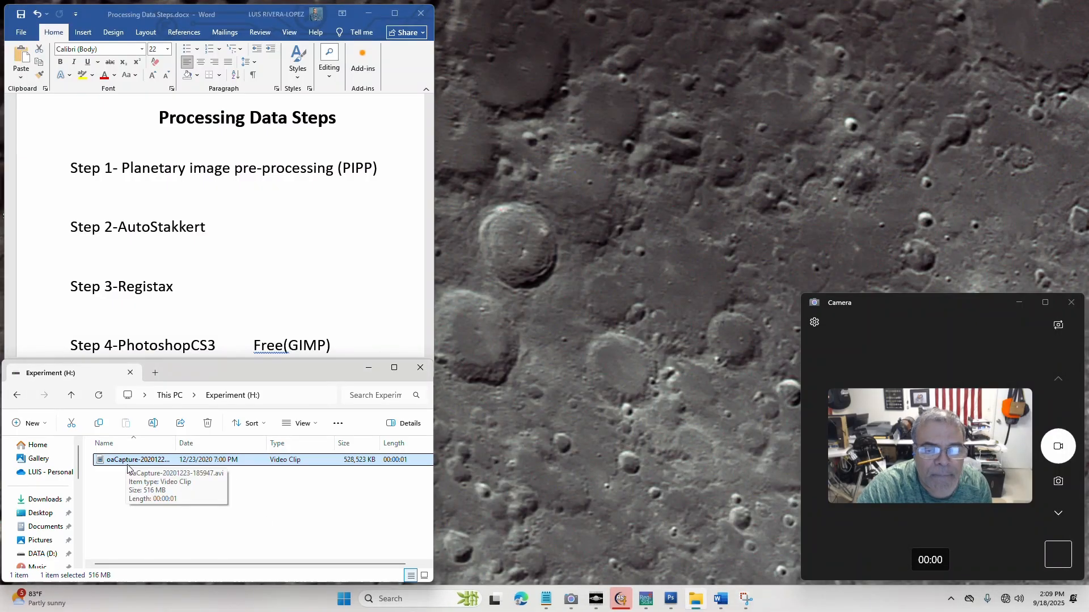
Highlight the Step 1 line, switch to PIPP and load oaCapture-20201223-185947.avi as the source, moving the output frame preview beside the main window
{"action": "left_click", "coordinate": [88, 170]}
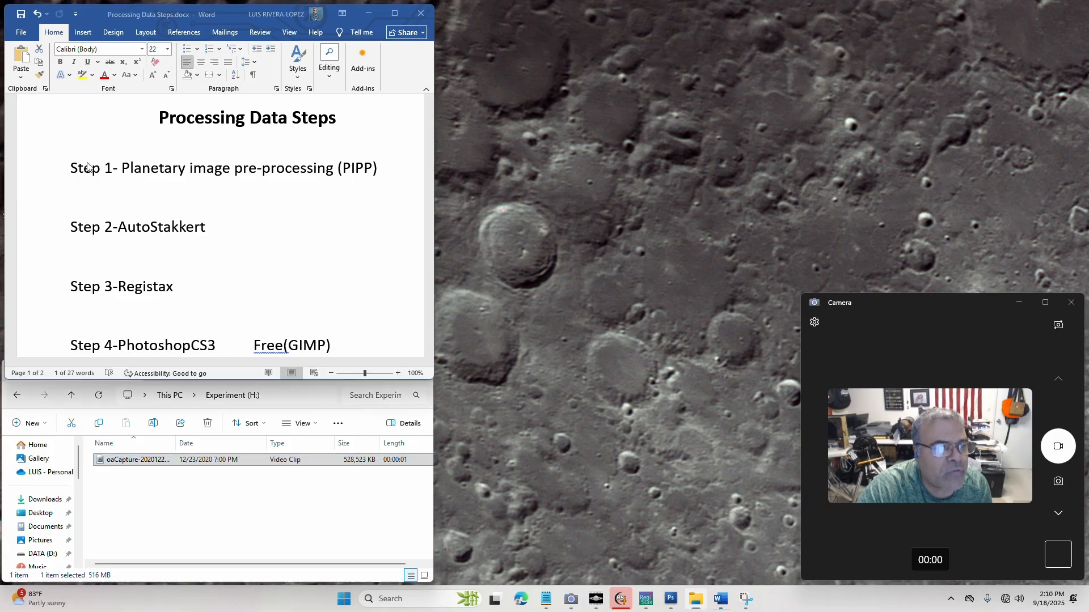
{"action": "left_click_drag", "start_coordinate": [72, 164], "coordinate": [381, 166]}
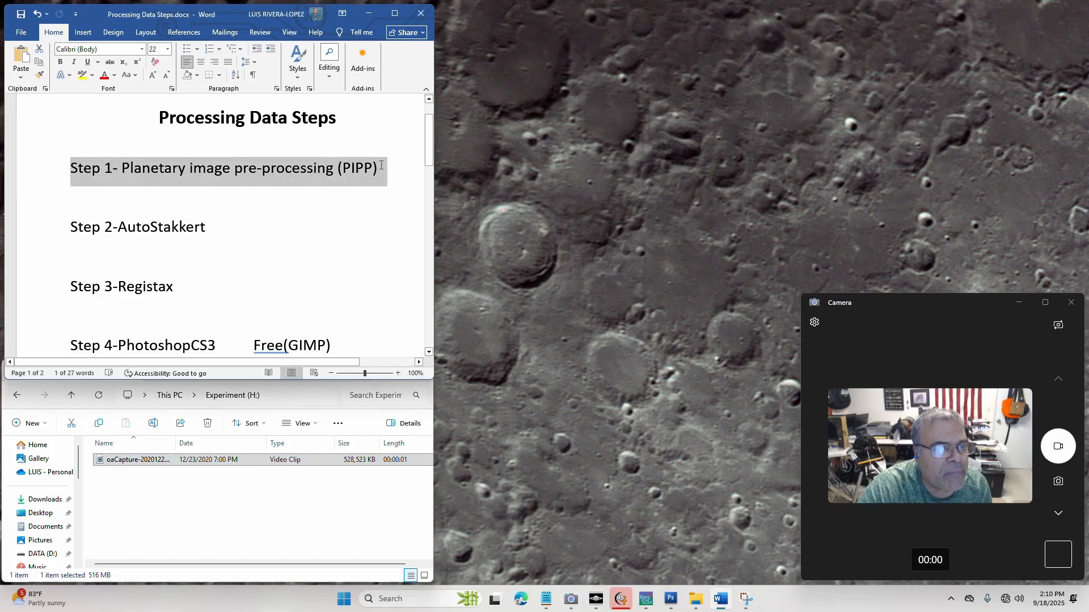
{"action": "left_click", "coordinate": [595, 598]}
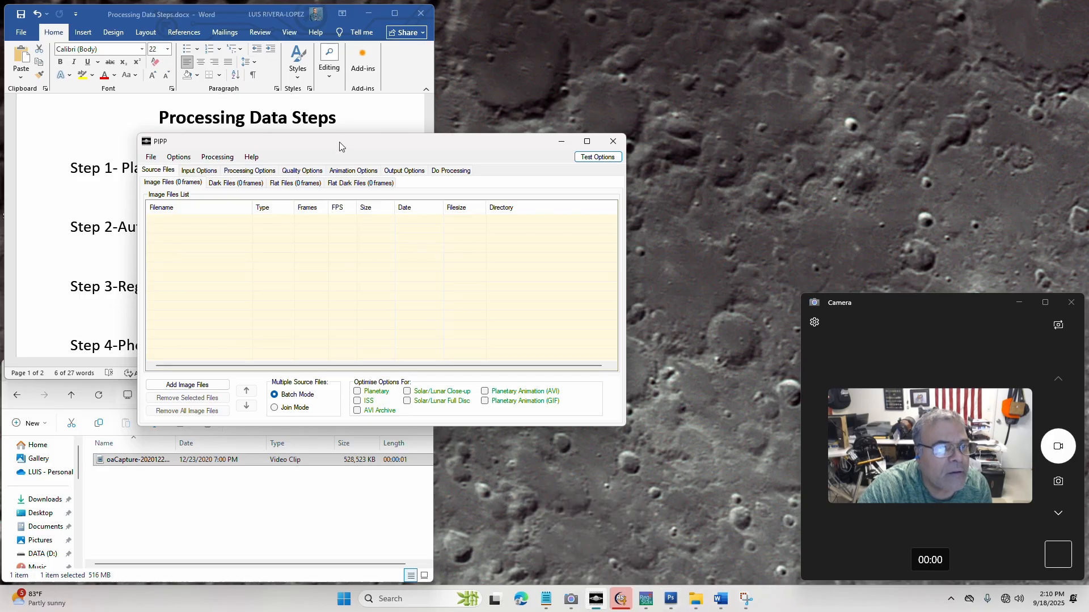
{"action": "left_click_drag", "start_coordinate": [339, 141], "coordinate": [218, 148]}
{"action": "left_click_drag", "start_coordinate": [170, 462], "coordinate": [82, 270]}
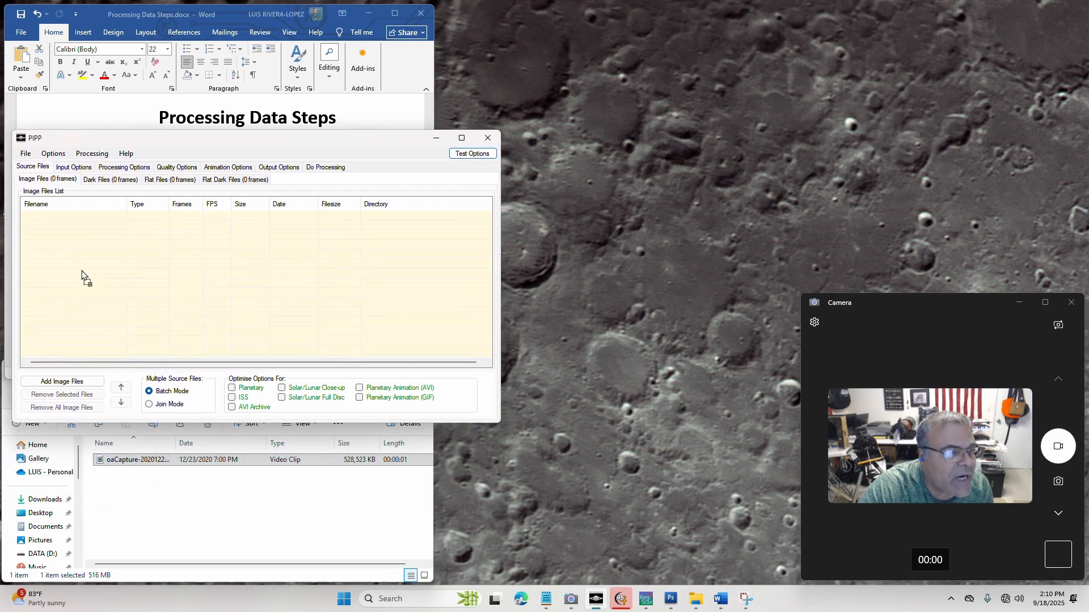
{"action": "left_click_drag", "start_coordinate": [57, 227], "coordinate": [56, 227]}
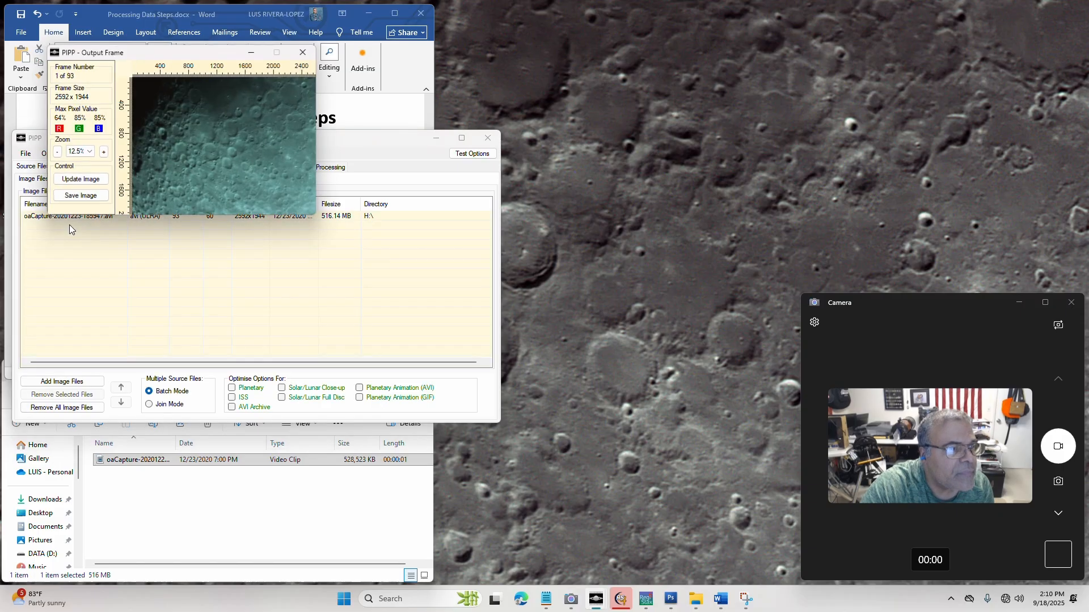
{"action": "left_click_drag", "start_coordinate": [126, 53], "coordinate": [578, 133]}
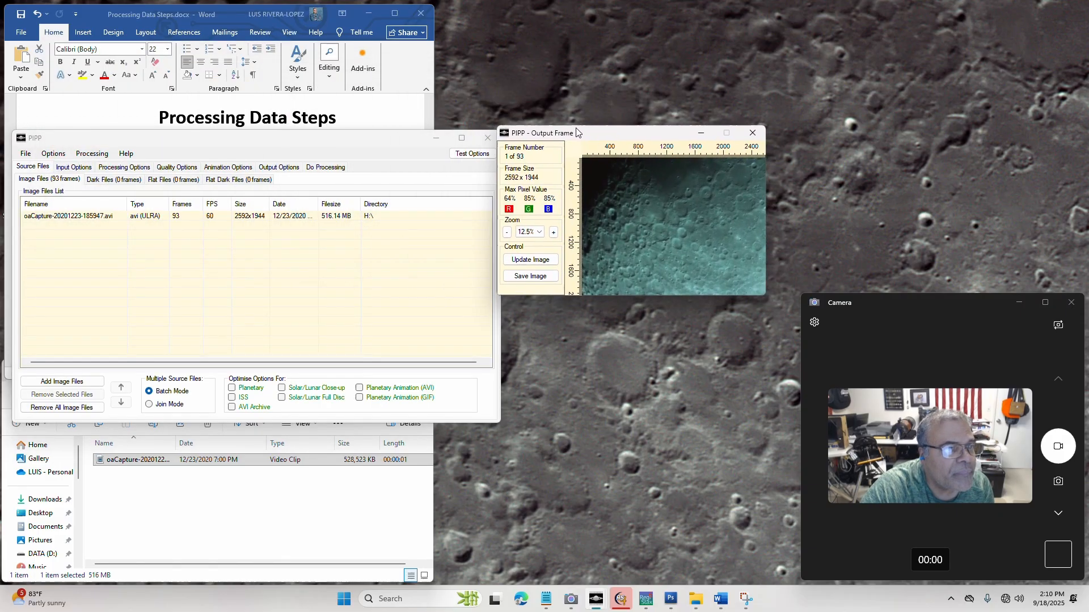
Look through PIPP's source, input, processing, quality, animation, output and processing-run settings, returning to the source files
{"action": "left_click", "coordinate": [34, 171]}
{"action": "left_click", "coordinate": [74, 169]}
{"action": "left_click", "coordinate": [144, 169]}
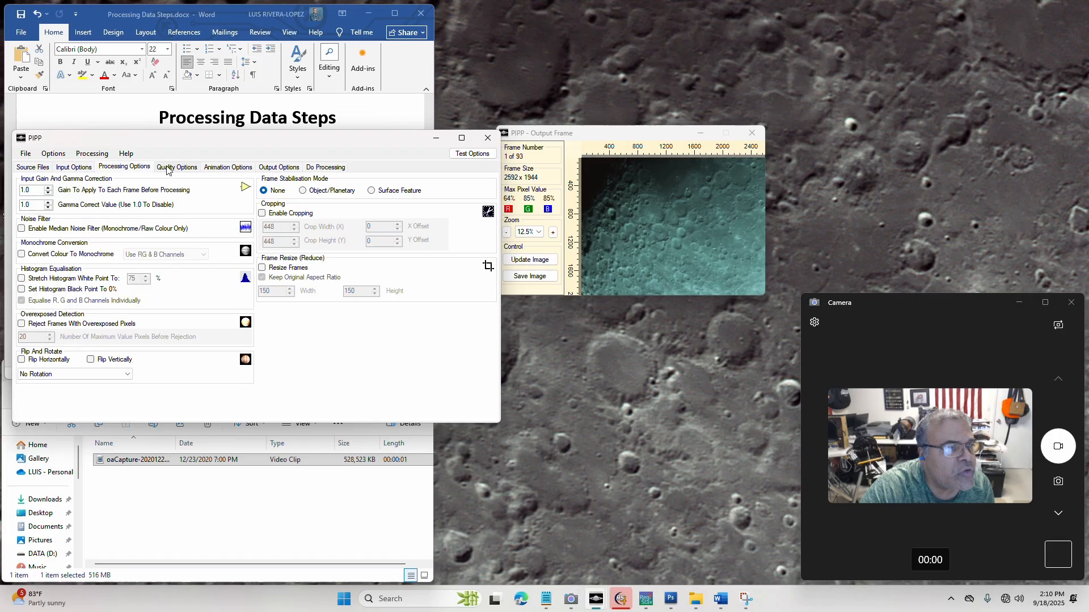
{"action": "left_click", "coordinate": [172, 169]}
{"action": "left_click", "coordinate": [228, 167]}
{"action": "left_click", "coordinate": [279, 167]}
{"action": "left_click", "coordinate": [325, 167]}
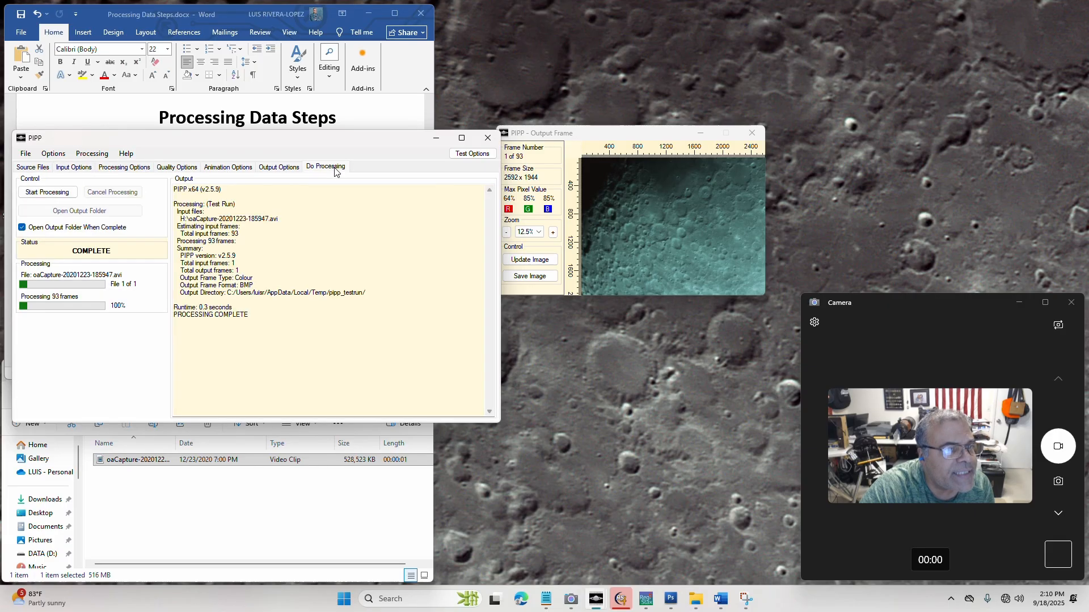
{"action": "left_click", "coordinate": [43, 169]}
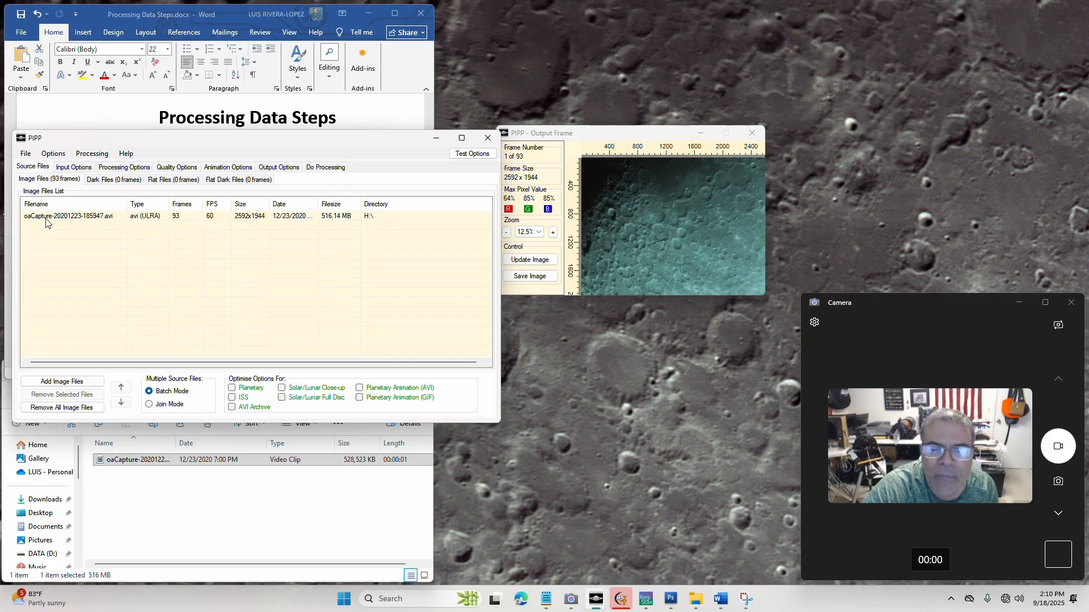
Pass over the input options and set PIPP's frame stabilisation mode to Surface Feature in the processing options
{"action": "left_click", "coordinate": [74, 167]}
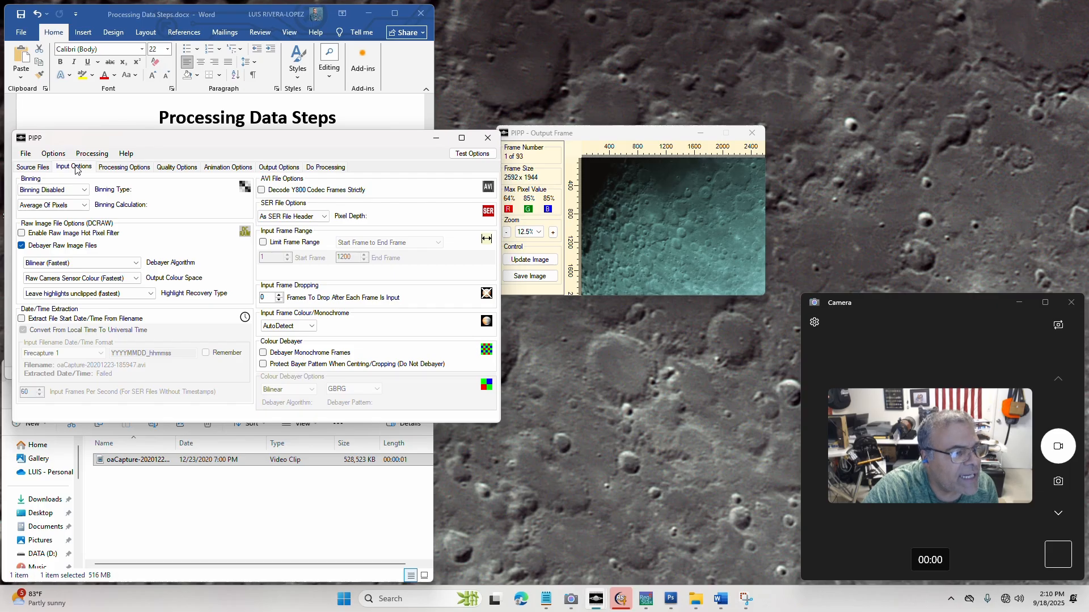
{"action": "left_click", "coordinate": [122, 169]}
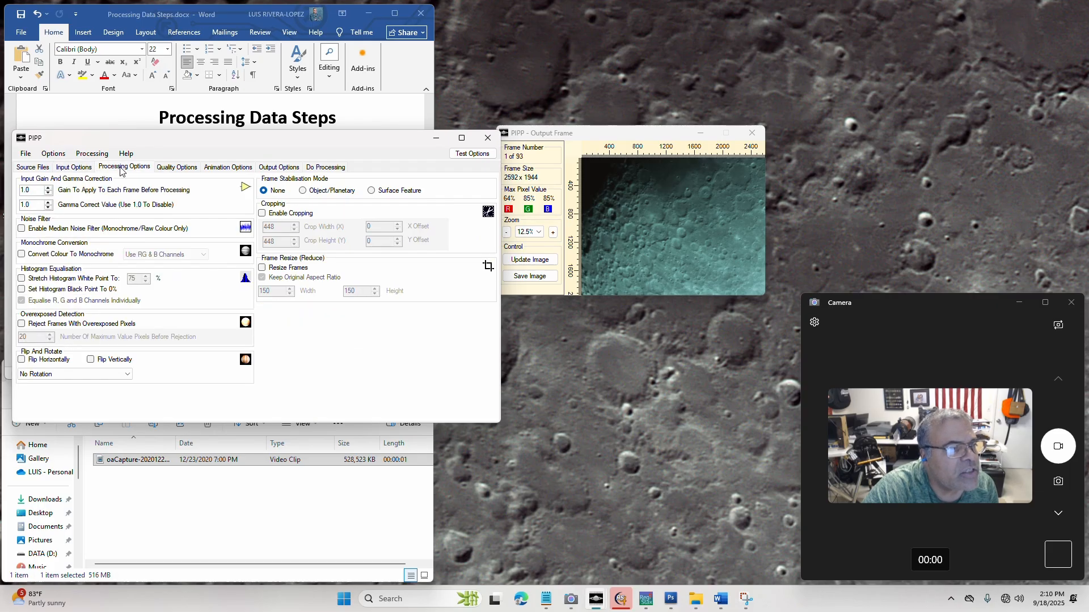
{"action": "left_click", "coordinate": [372, 191]}
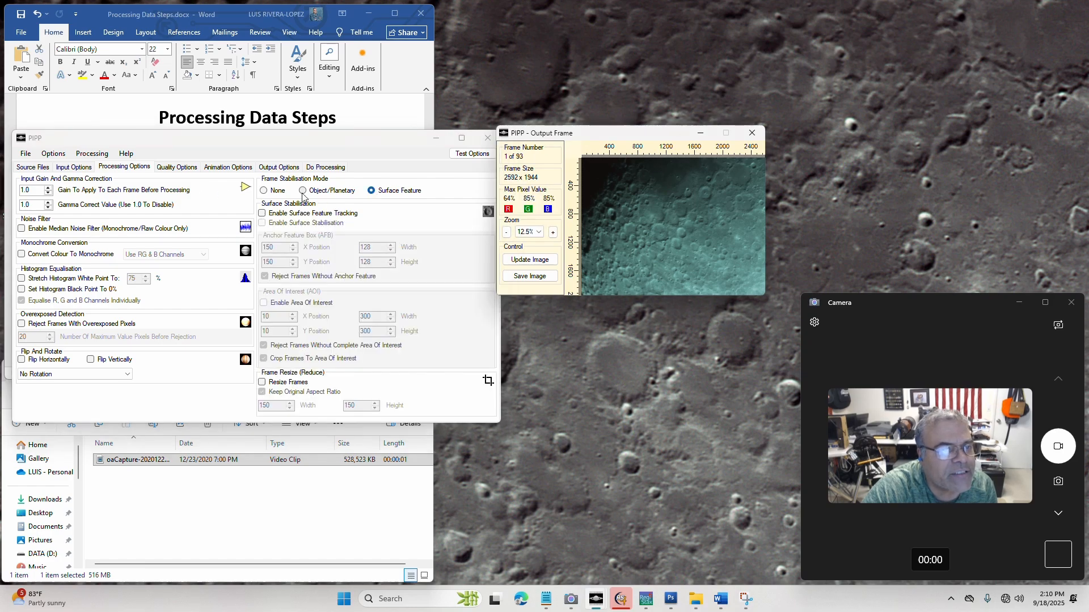
Look over the quality and animation options, and set the output format to PNG
{"action": "left_click", "coordinate": [177, 168]}
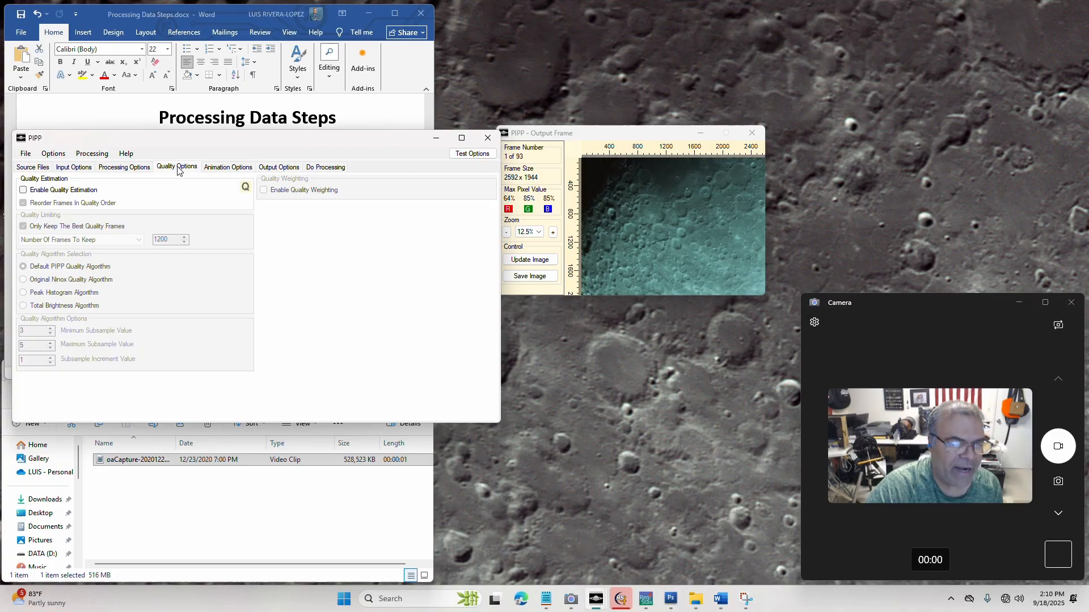
{"action": "left_click", "coordinate": [237, 173]}
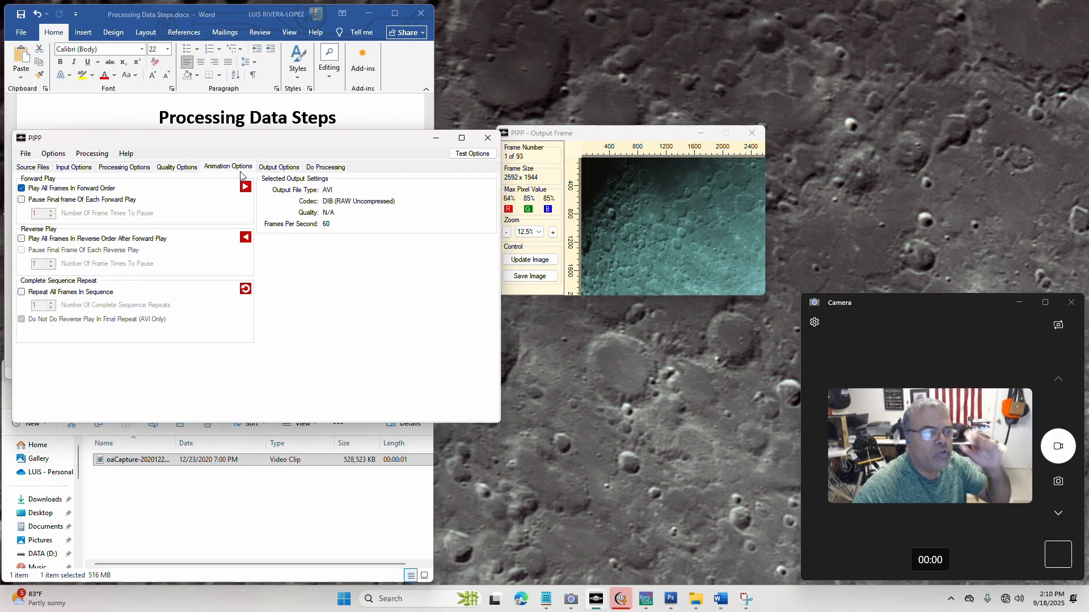
{"action": "left_click", "coordinate": [283, 168]}
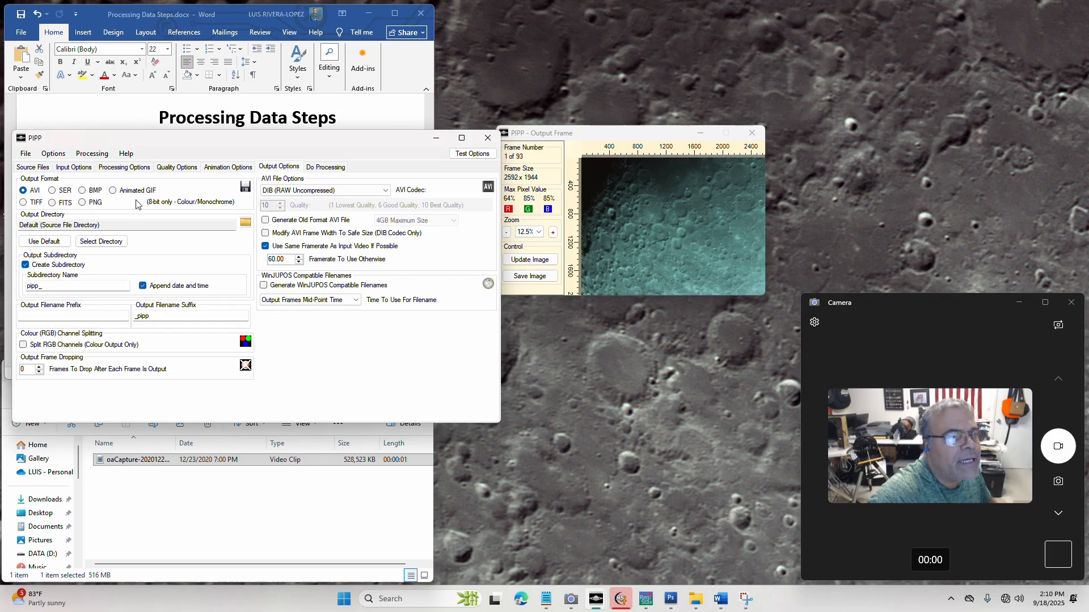
{"action": "left_click", "coordinate": [82, 203]}
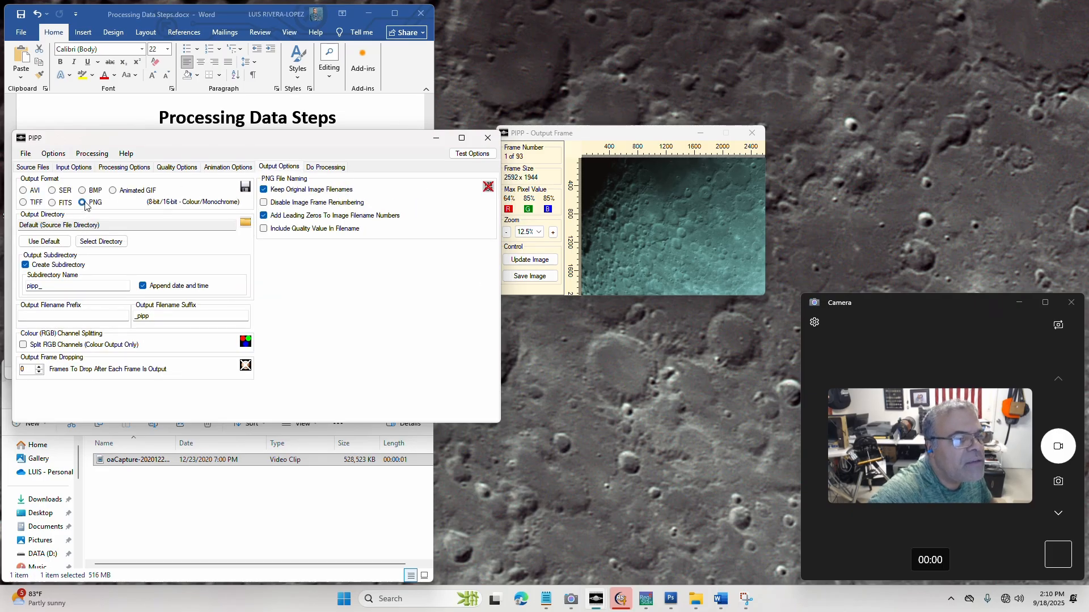
Highlight the total input frames line in the log, run the PIPP processing and select its output folder on Experiment (H:)
{"action": "left_click", "coordinate": [326, 168]}
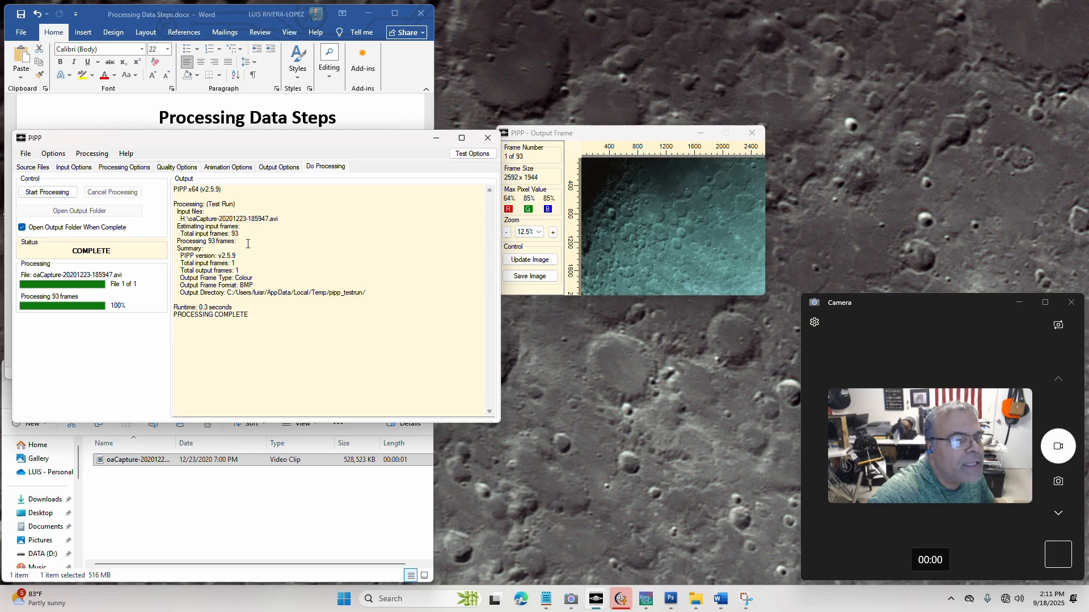
{"action": "left_click_drag", "start_coordinate": [241, 235], "coordinate": [179, 227]}
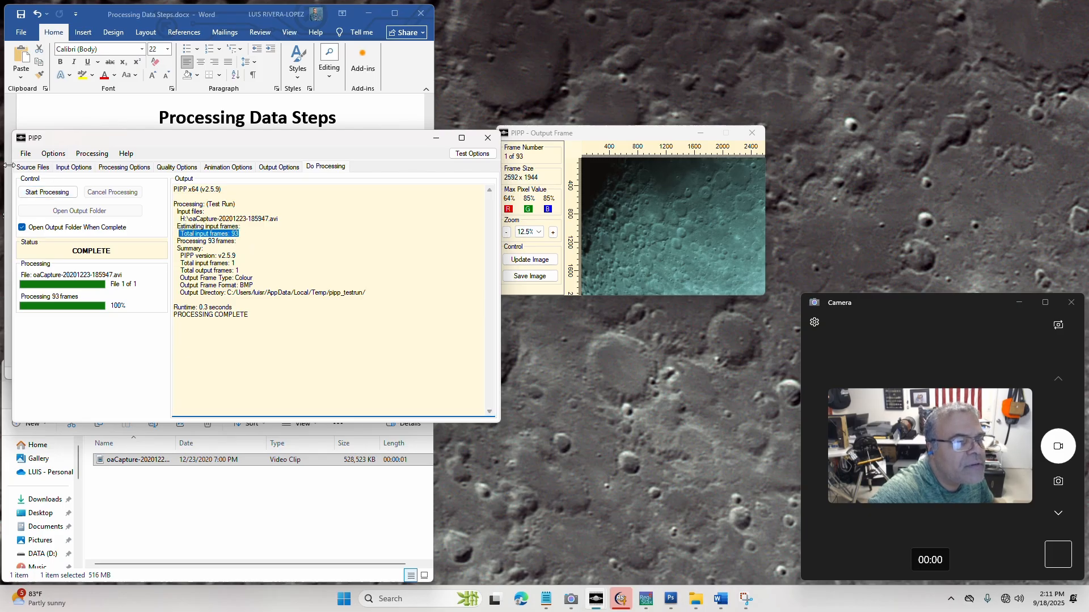
{"action": "left_click", "coordinate": [42, 193]}
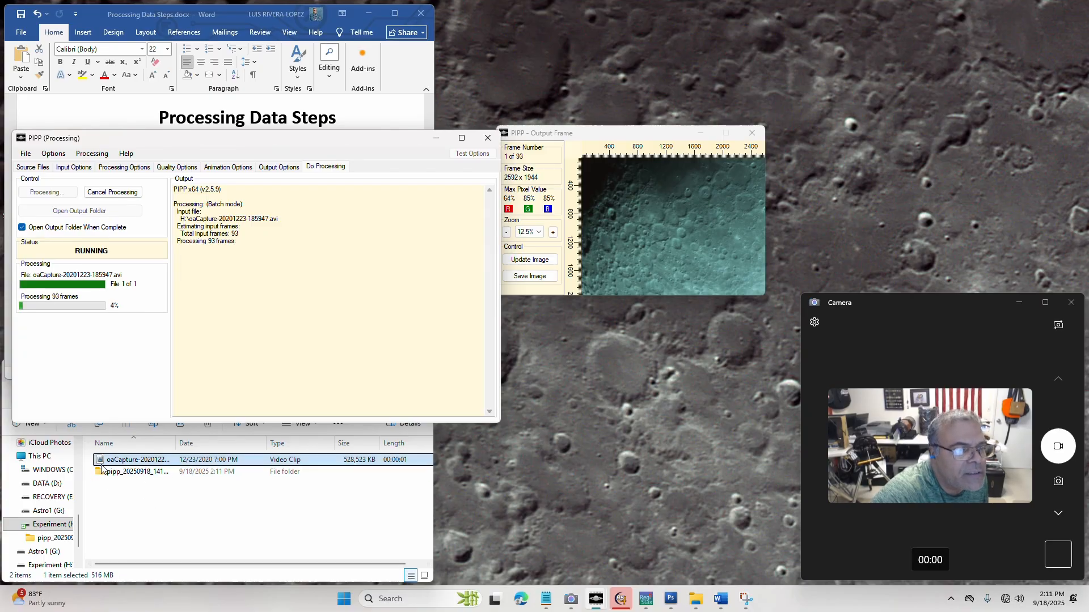
{"action": "left_click", "coordinate": [122, 478]}
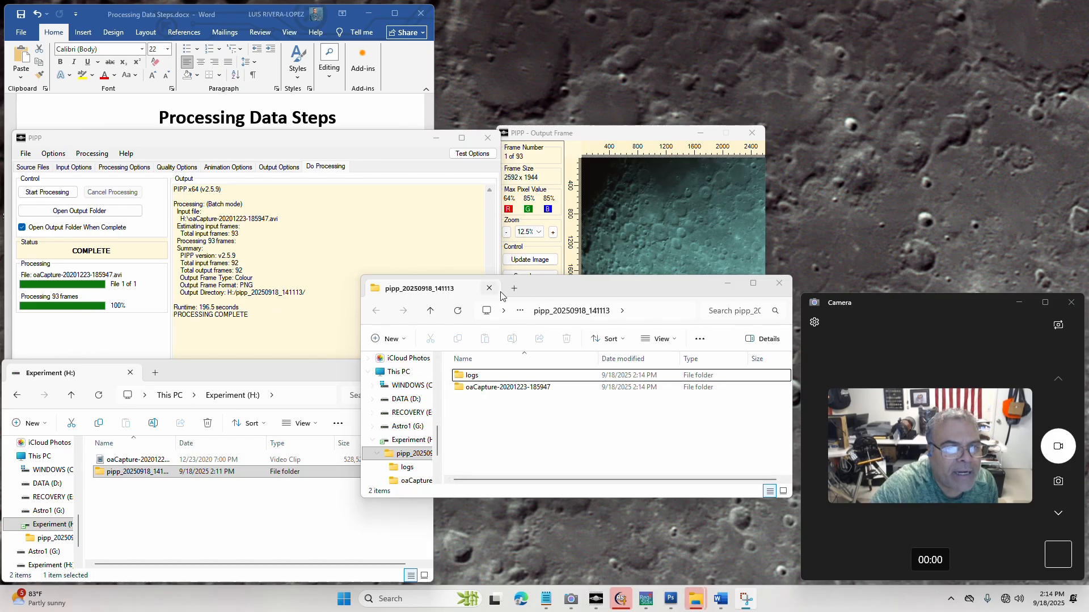
Point out the pipp_20250918_141113 folder on the Experiment (H:) drive and place its open window beside the drive's listing
{"action": "mouse_move", "coordinate": [573, 288]}
{"action": "left_mouse_down"}
{"action": "mouse_move", "coordinate": [460, 248]}
{"action": "mouse_move", "coordinate": [411, 294]}
{"action": "mouse_move", "coordinate": [558, 272]}
{"action": "left_mouse_up"}
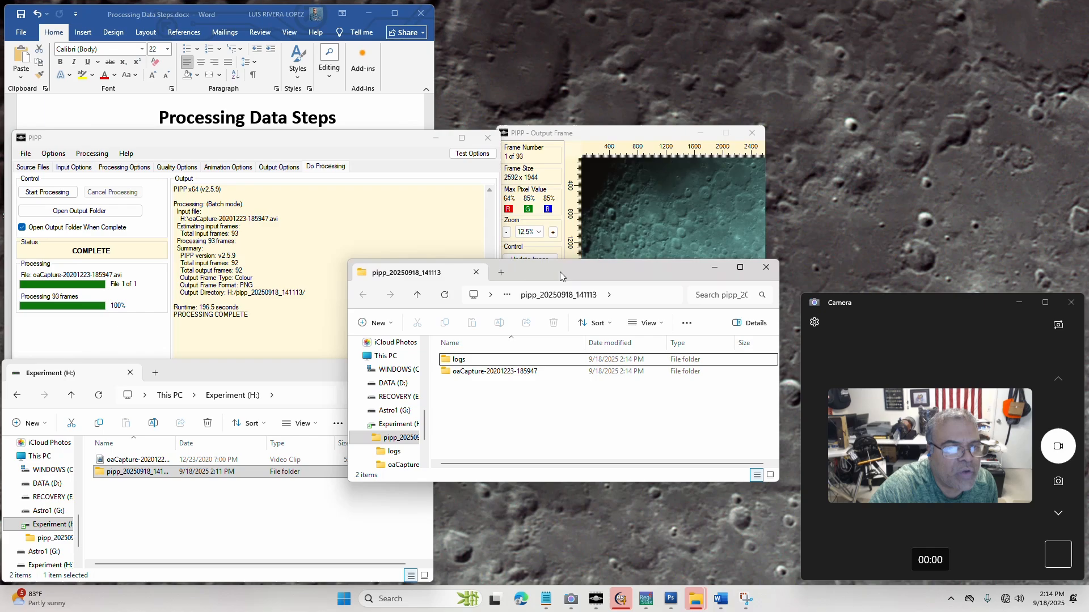
{"action": "left_click", "coordinate": [120, 477]}
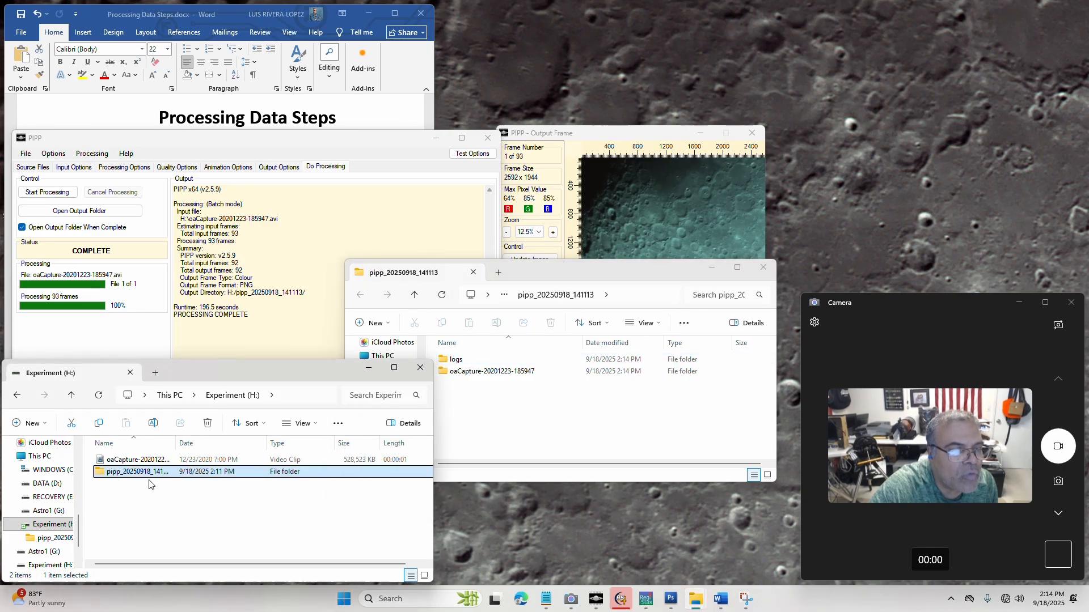
{"action": "left_click", "coordinate": [531, 264]}
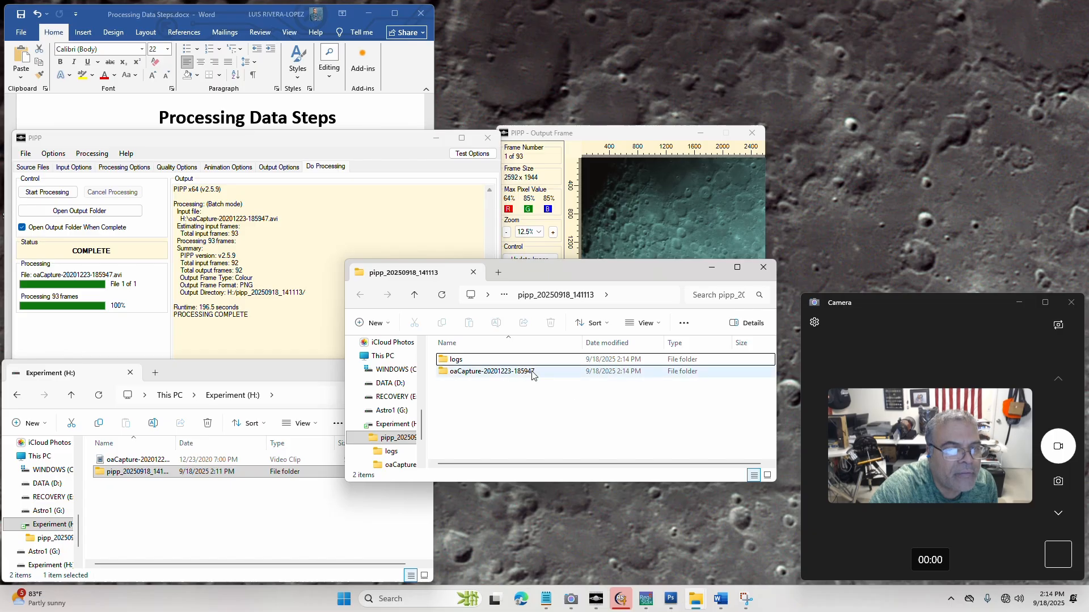
{"action": "left_click_drag", "start_coordinate": [573, 273], "coordinate": [454, 362]}
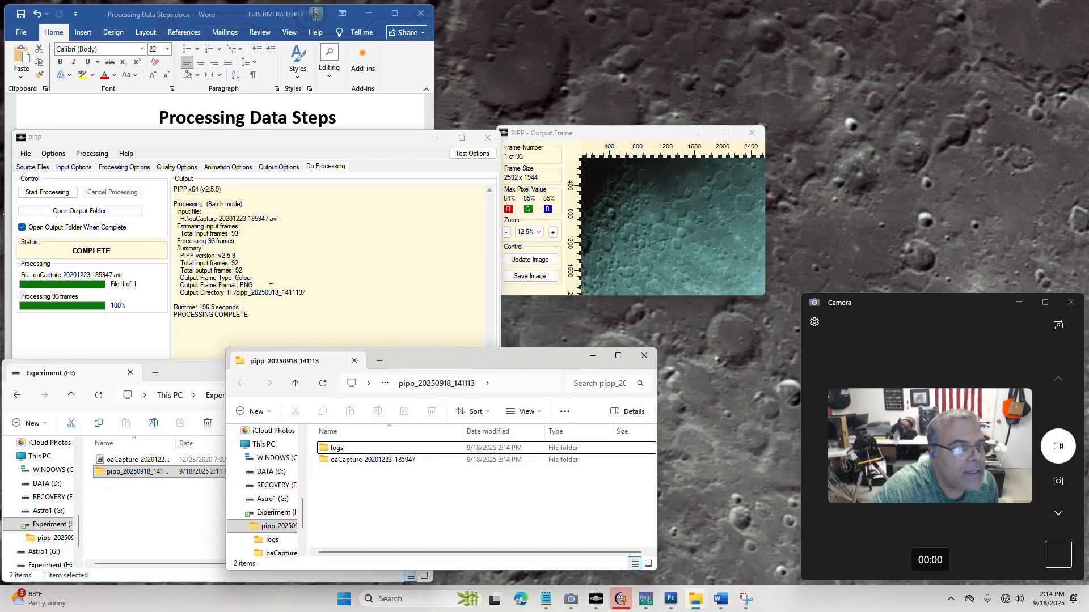
Highlight the runtime in PIPP's processing log, returning to the output folder window
{"action": "left_click", "coordinate": [194, 311]}
{"action": "left_click_drag", "start_coordinate": [199, 308], "coordinate": [238, 305]}
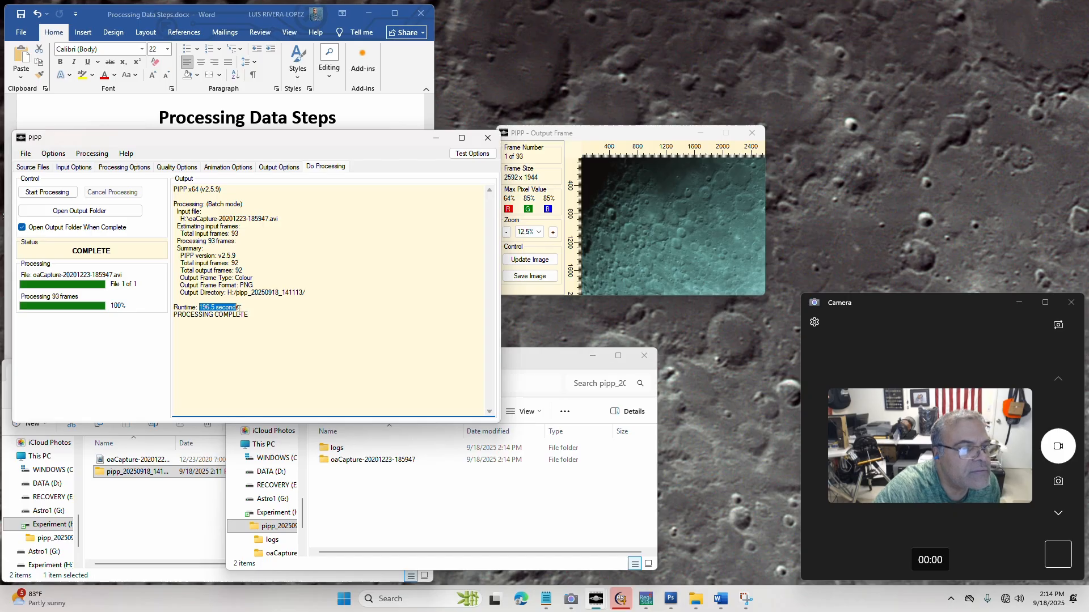
{"action": "left_click", "coordinate": [421, 518]}
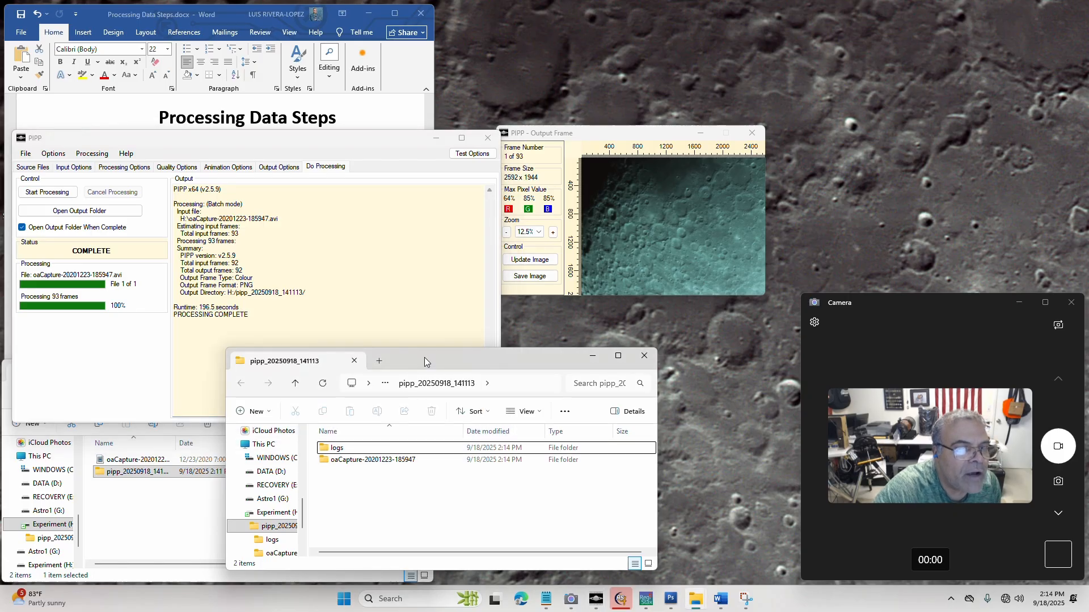
{"action": "left_click_drag", "start_coordinate": [424, 358], "coordinate": [393, 276]}
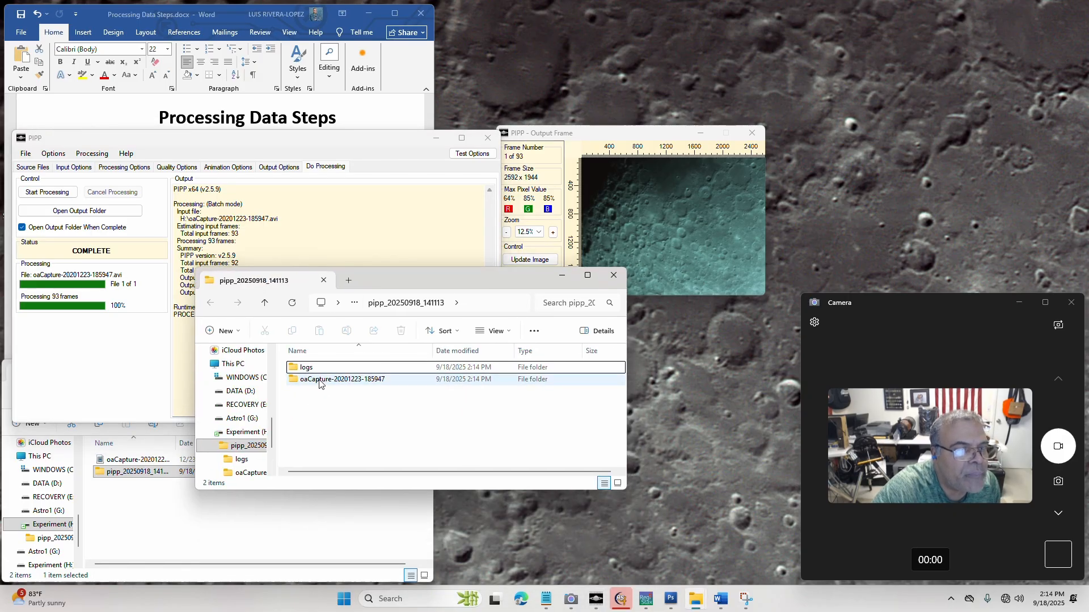
{"action": "double_click", "coordinate": [319, 384]}
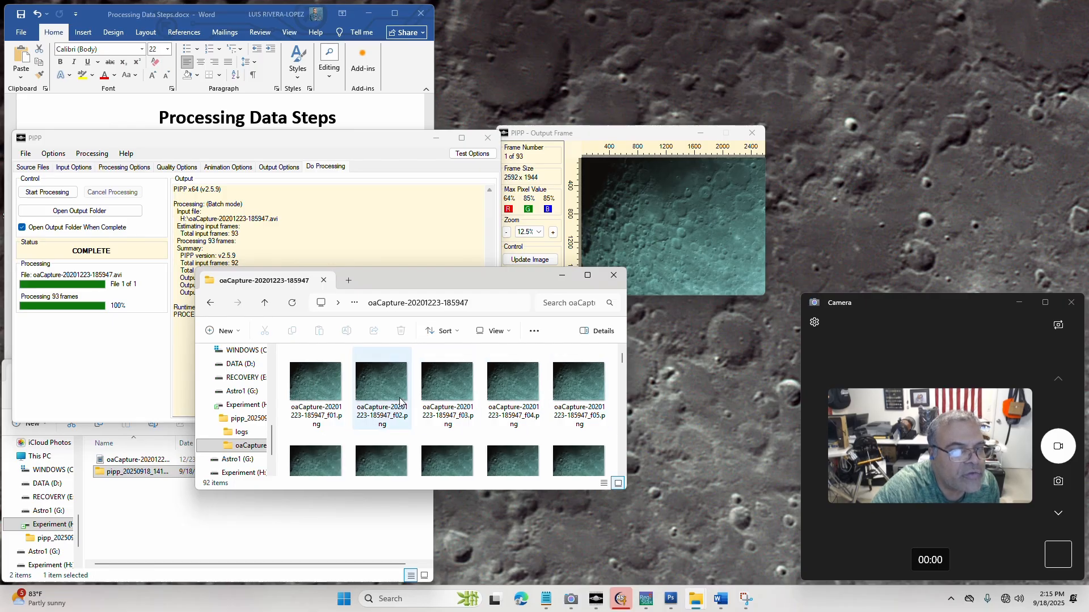
{"action": "left_click", "coordinate": [436, 142]}
{"action": "left_click", "coordinate": [700, 137]}
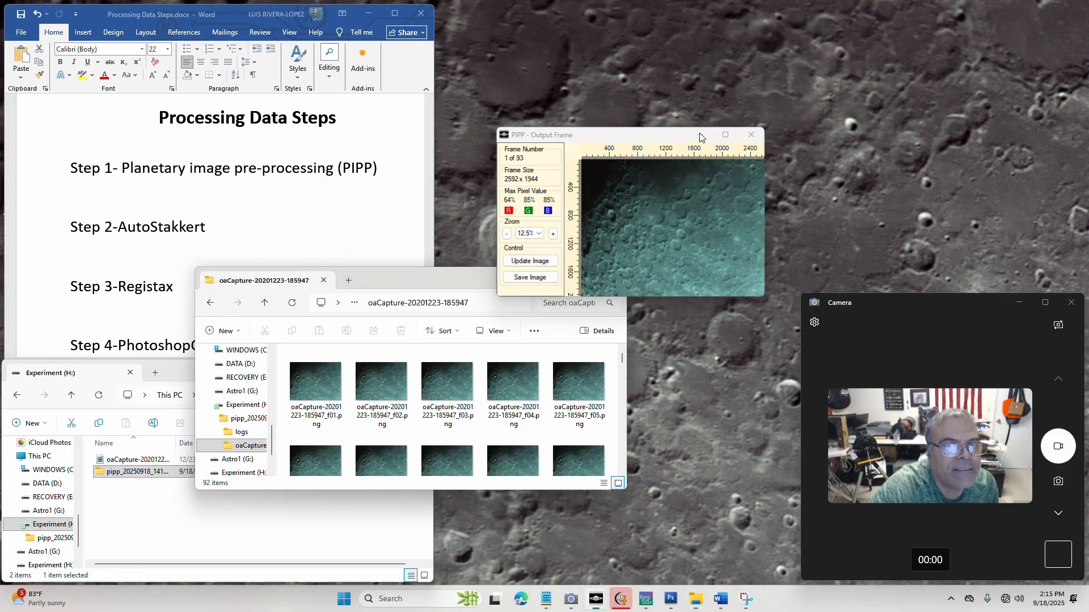
{"action": "left_click", "coordinate": [700, 137]}
{"action": "left_click_drag", "start_coordinate": [384, 281], "coordinate": [196, 221]}
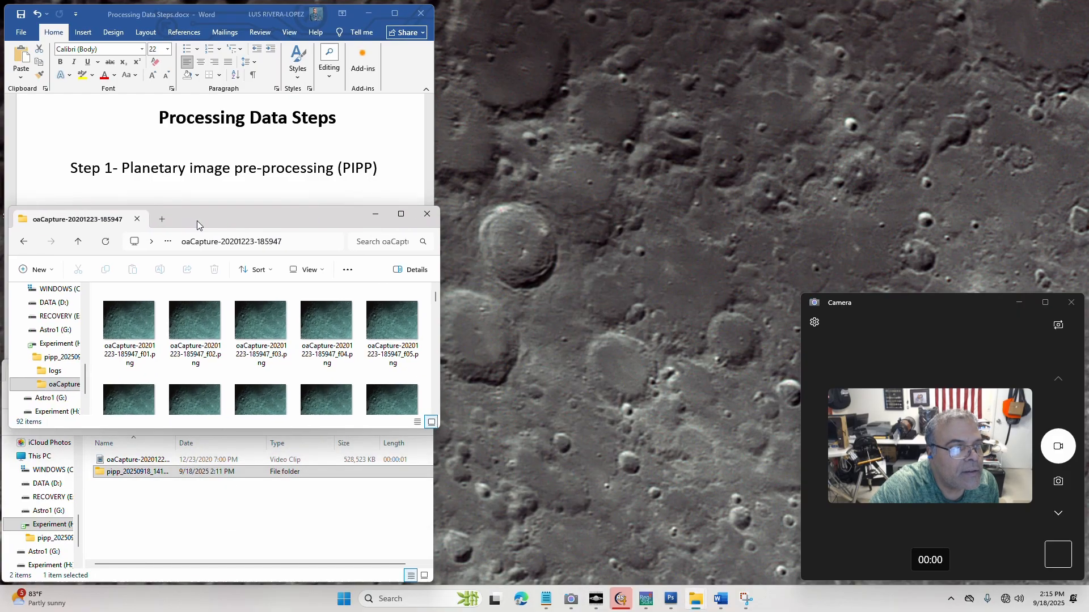
Highlight the Step 1 line and the Step 2-AutoStakkert line in the Word document, and switch to AutoStakkert
{"action": "left_click", "coordinate": [74, 169]}
{"action": "left_click", "coordinate": [224, 165]}
{"action": "left_click_drag", "start_coordinate": [351, 168], "coordinate": [71, 168]}
{"action": "left_click_drag", "start_coordinate": [71, 227], "coordinate": [211, 231]}
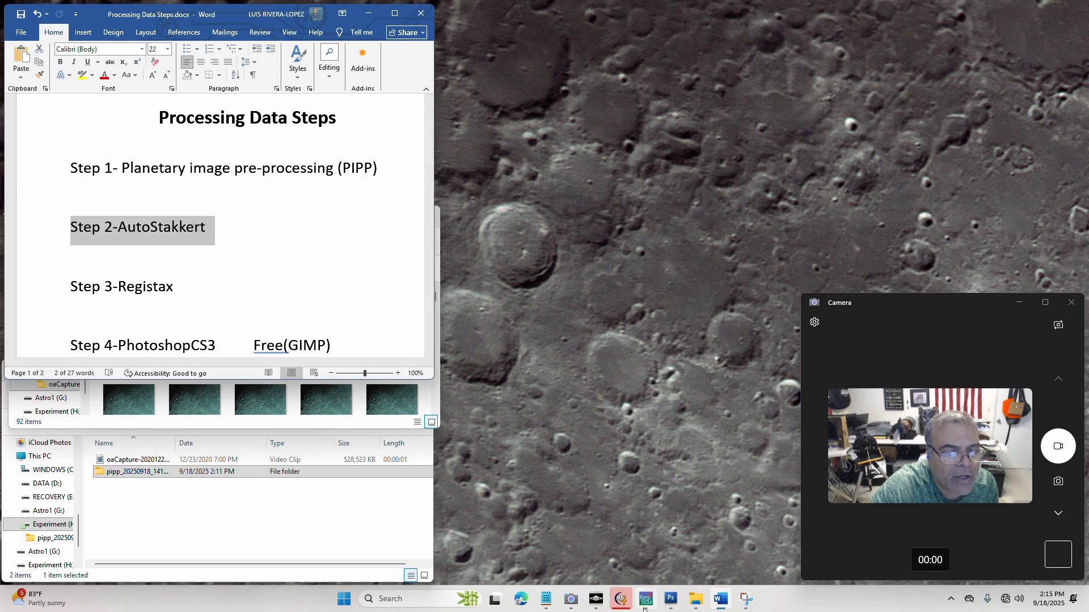
{"action": "left_click", "coordinate": [626, 606]}
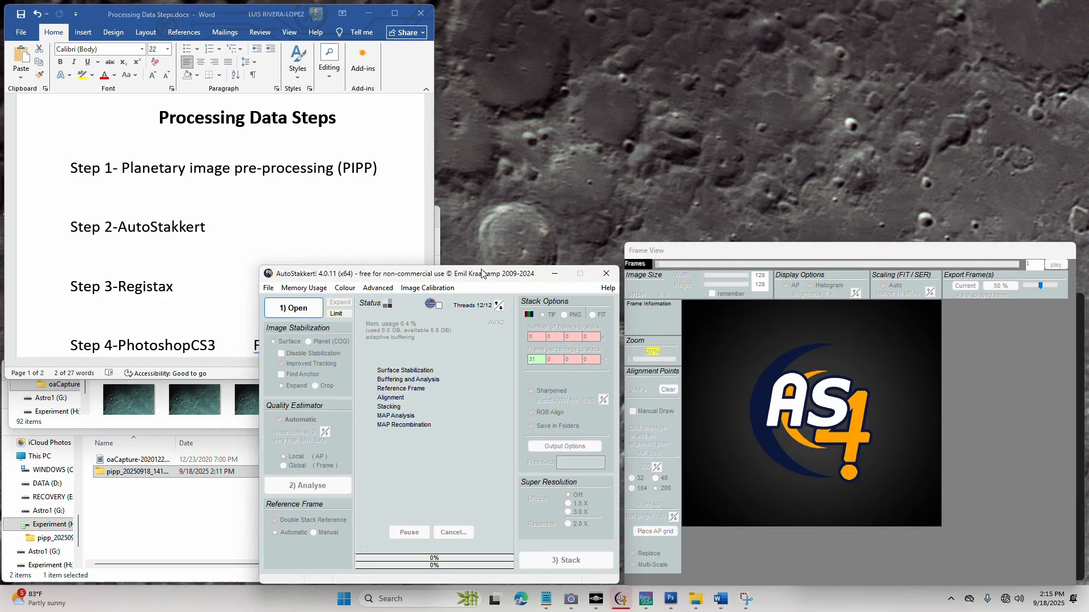
{"action": "left_click", "coordinate": [91, 422]}
{"action": "left_click", "coordinate": [129, 322]}
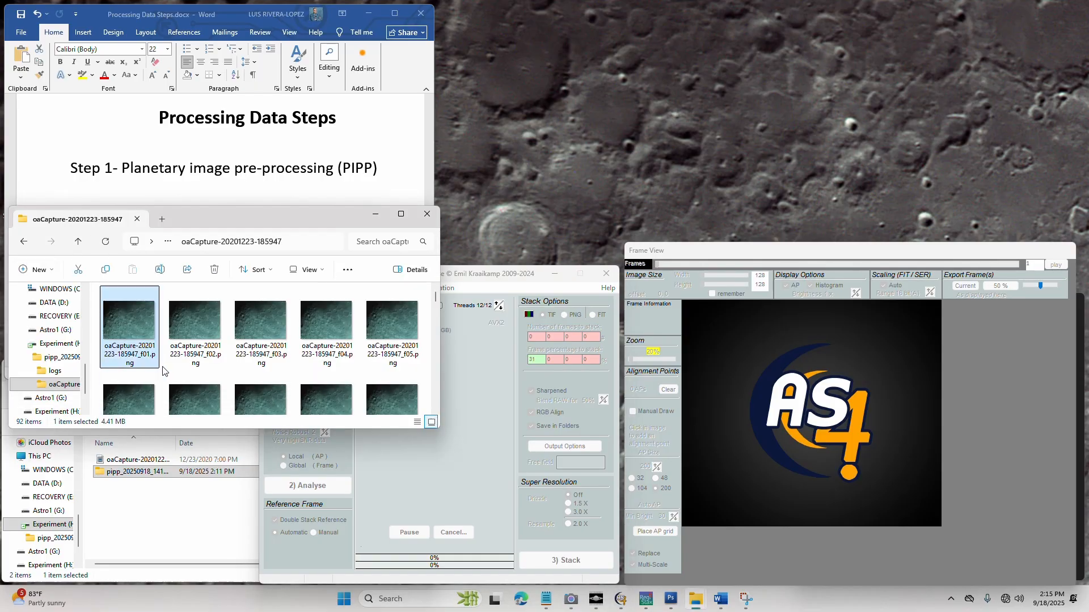
{"action": "scroll", "coordinate": [193, 340], "scroll_direction": "down", "scroll_amount": 10}
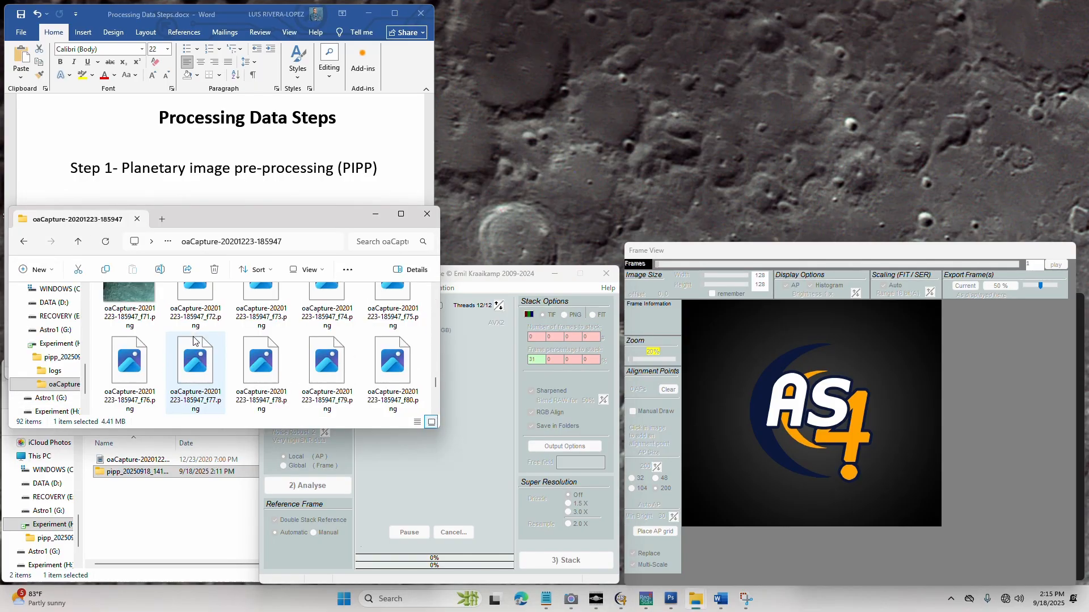
{"action": "scroll", "coordinate": [194, 340], "scroll_direction": "down", "scroll_amount": 3}
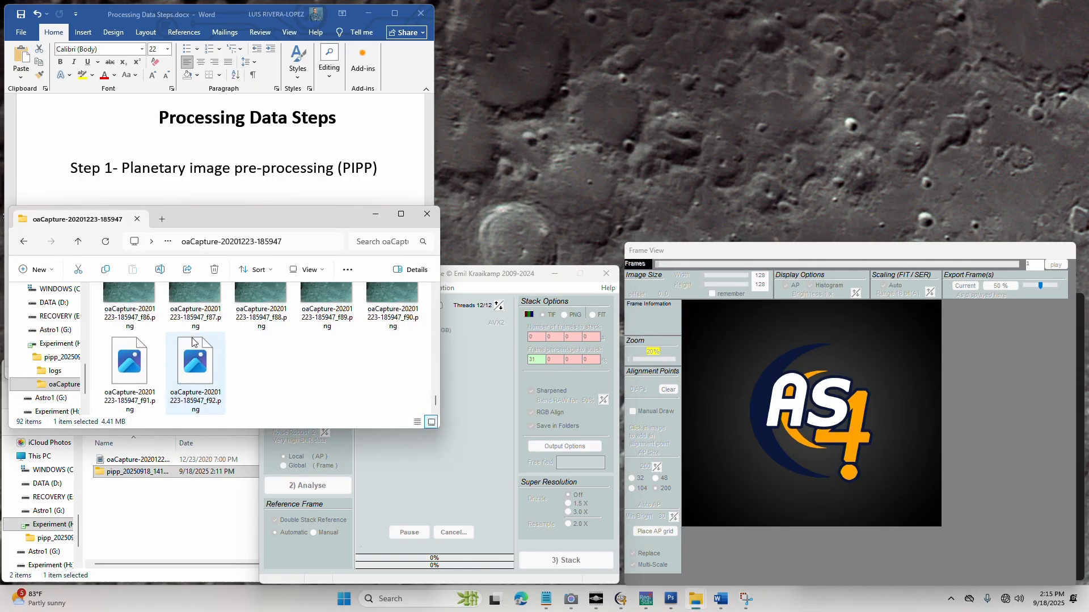
{"action": "left_click", "coordinate": [205, 372], "text": "shift"}
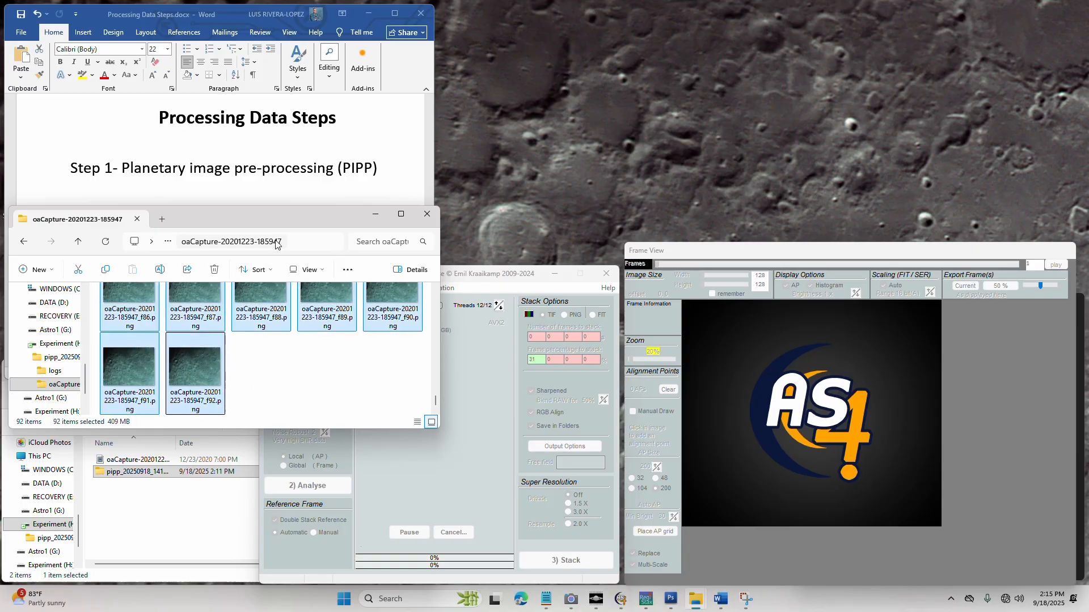
{"action": "left_click_drag", "start_coordinate": [276, 213], "coordinate": [894, 92]}
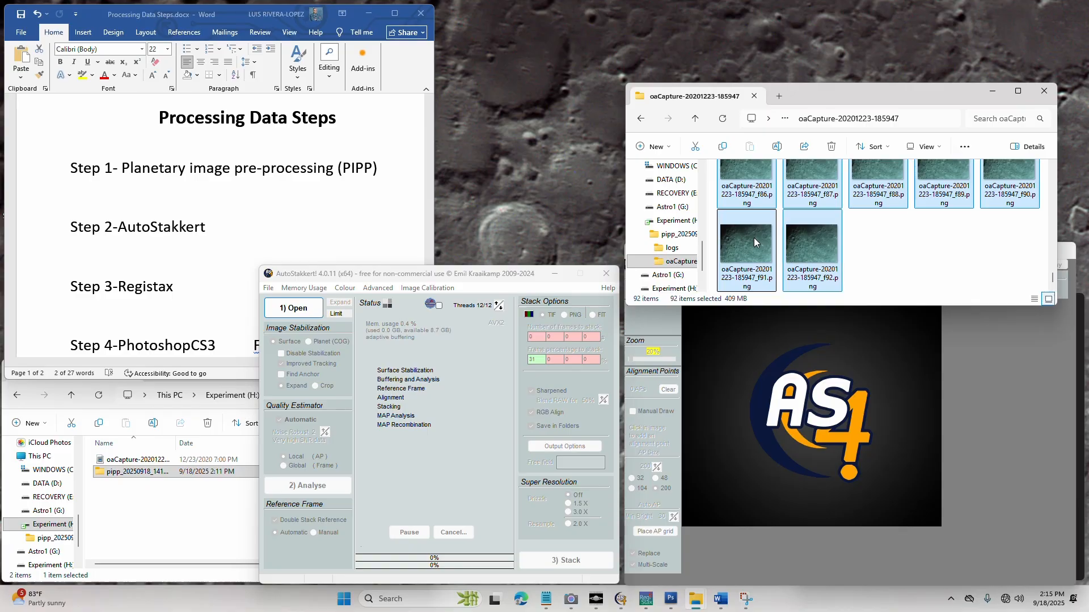
{"action": "left_click_drag", "start_coordinate": [754, 237], "coordinate": [309, 306]}
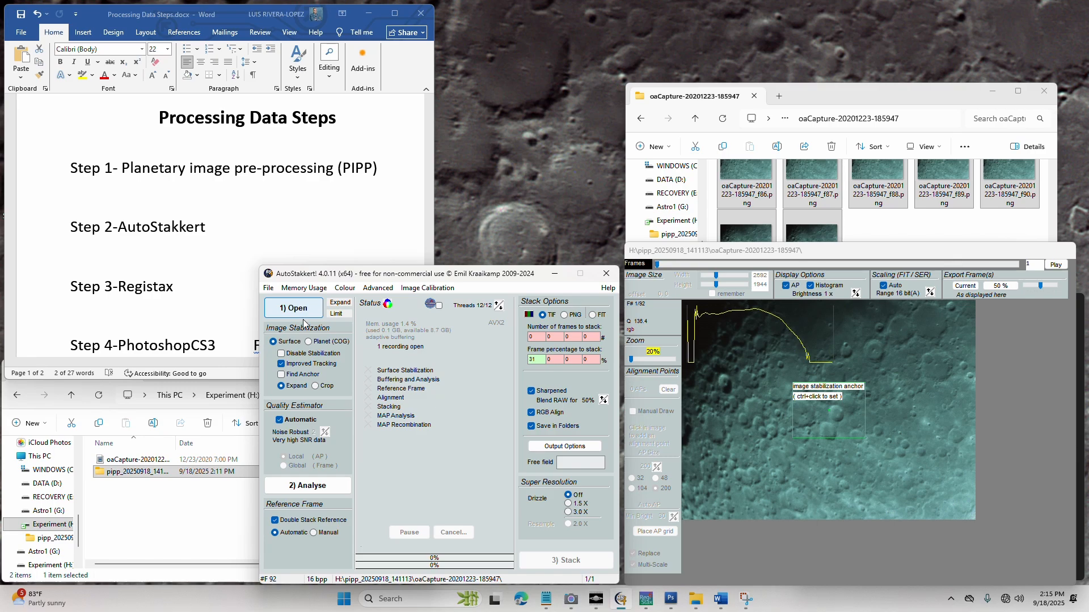
Try the Planet (COG) image stabilization, set it back to Surface and analyse the frames
{"action": "left_click", "coordinate": [308, 342]}
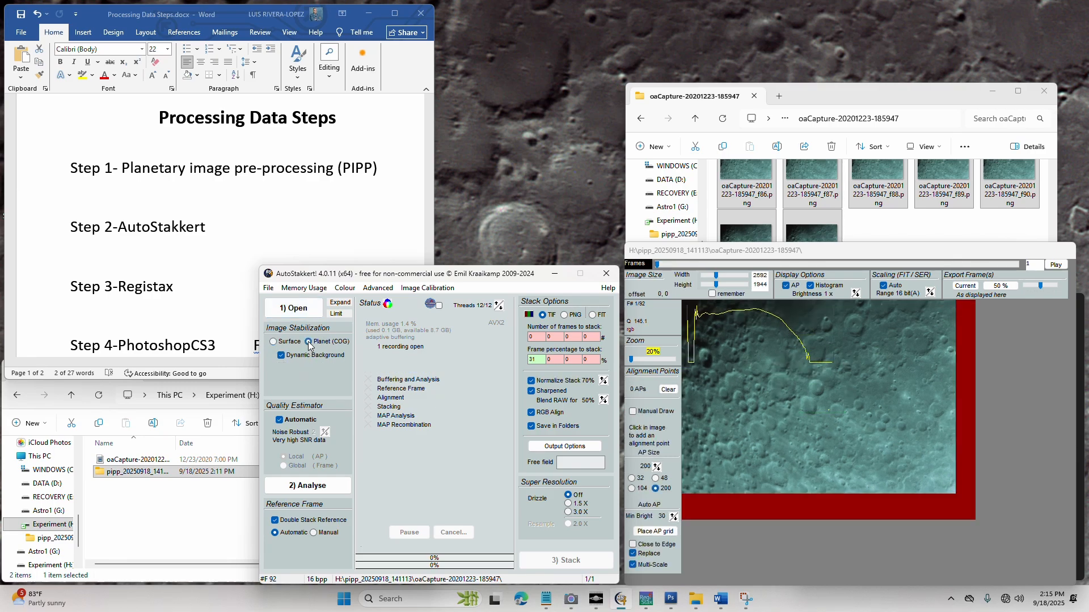
{"action": "left_click", "coordinate": [278, 342]}
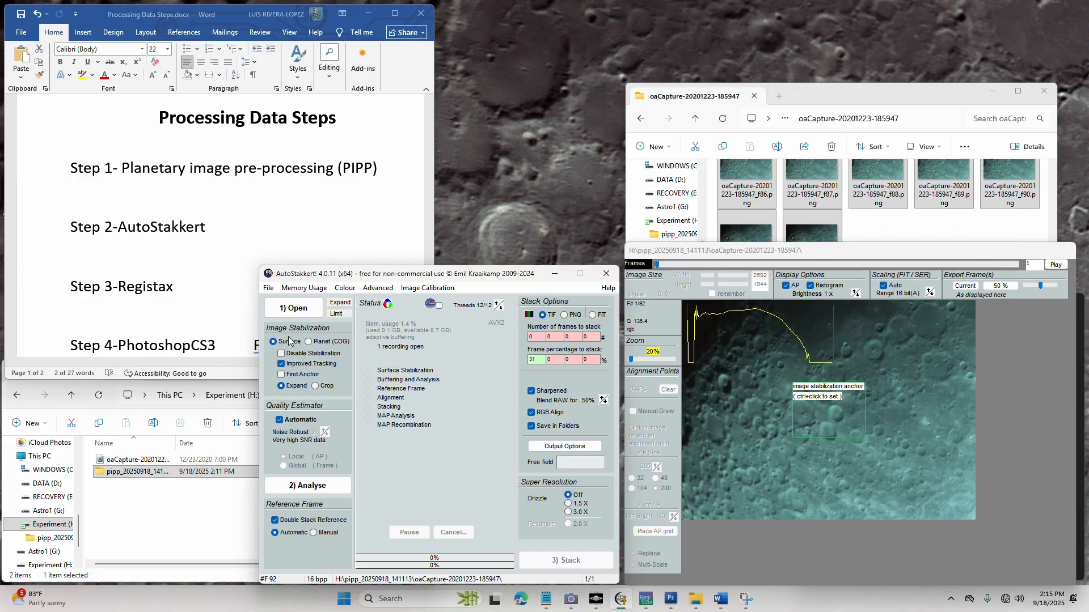
{"action": "left_click", "coordinate": [305, 488]}
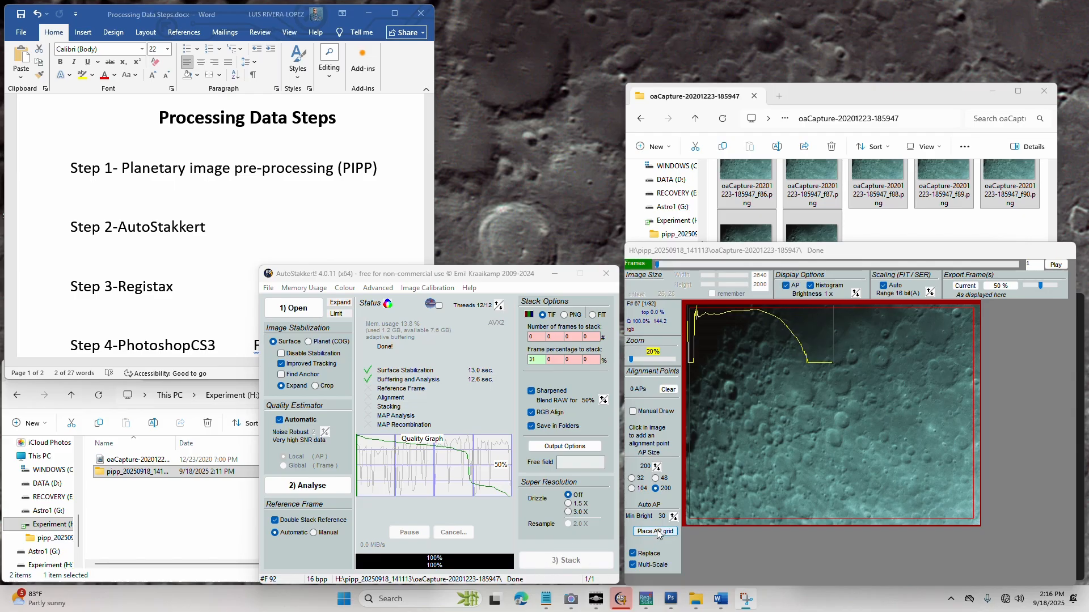
Set the alignment point size to 200 and place the AP grid across the lunar image
{"action": "left_click", "coordinate": [655, 489]}
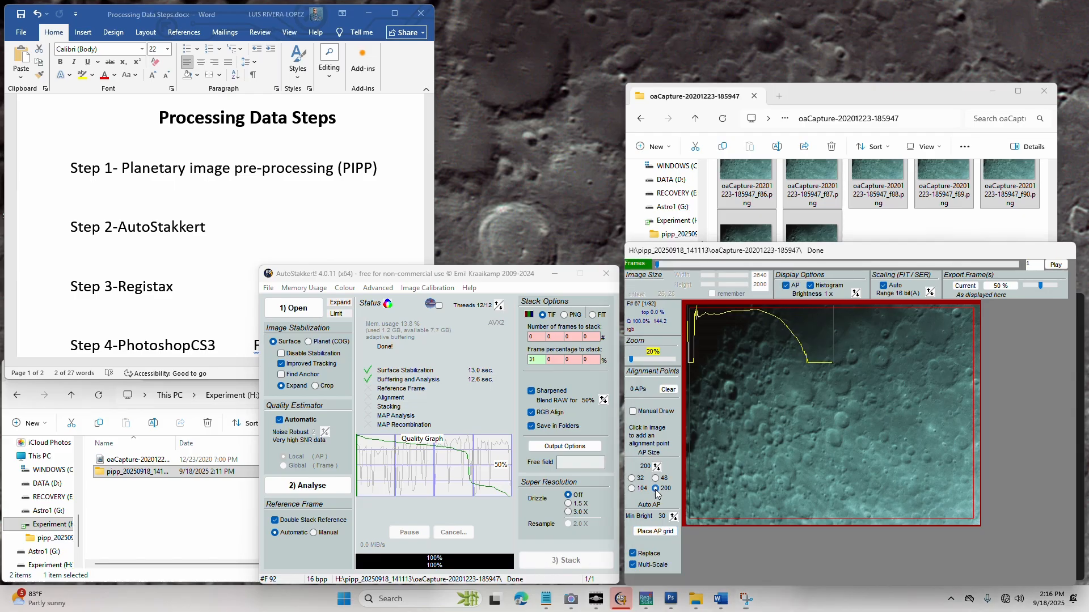
{"action": "left_click", "coordinate": [655, 531]}
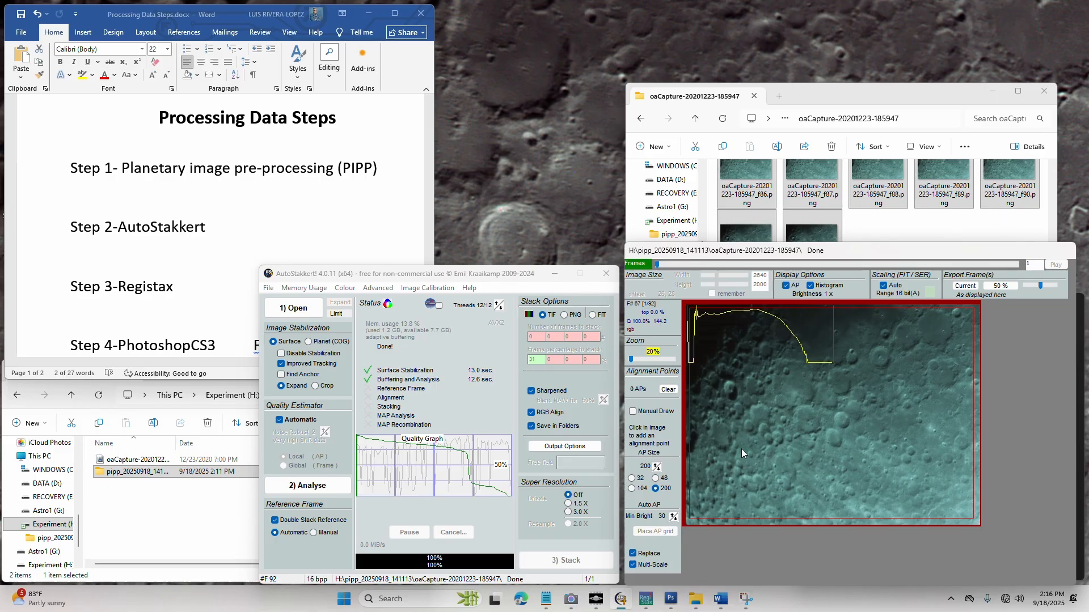
{"action": "left_click", "coordinate": [482, 15]}
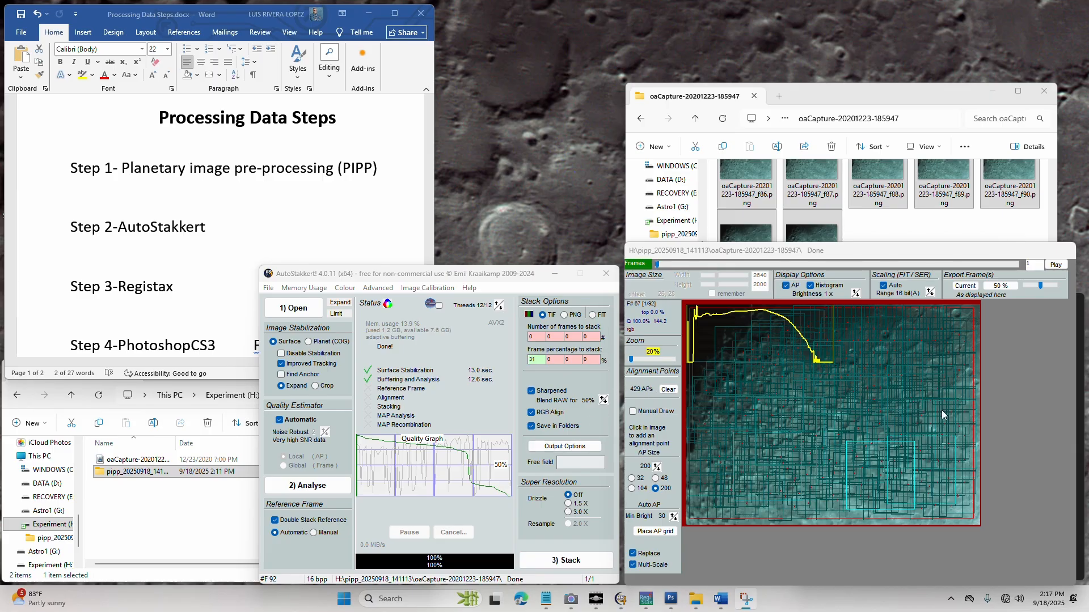
Stack the analysed frames and open the AS_P31 output folder inside pipp_20250918_141113
{"action": "left_click", "coordinate": [567, 562]}
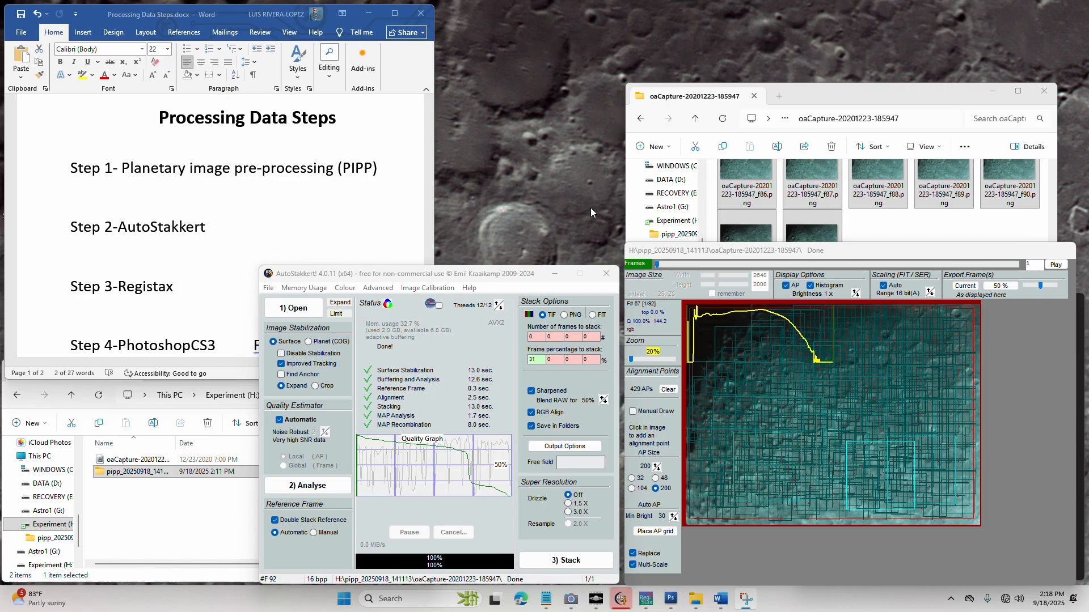
{"action": "left_click", "coordinate": [138, 496]}
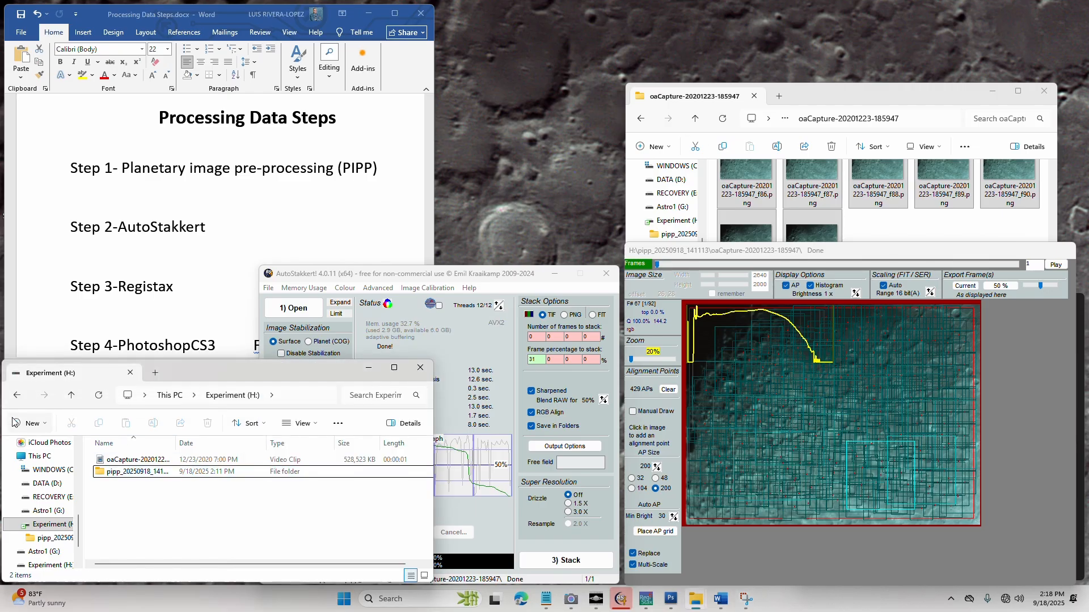
{"action": "left_click", "coordinate": [762, 222]}
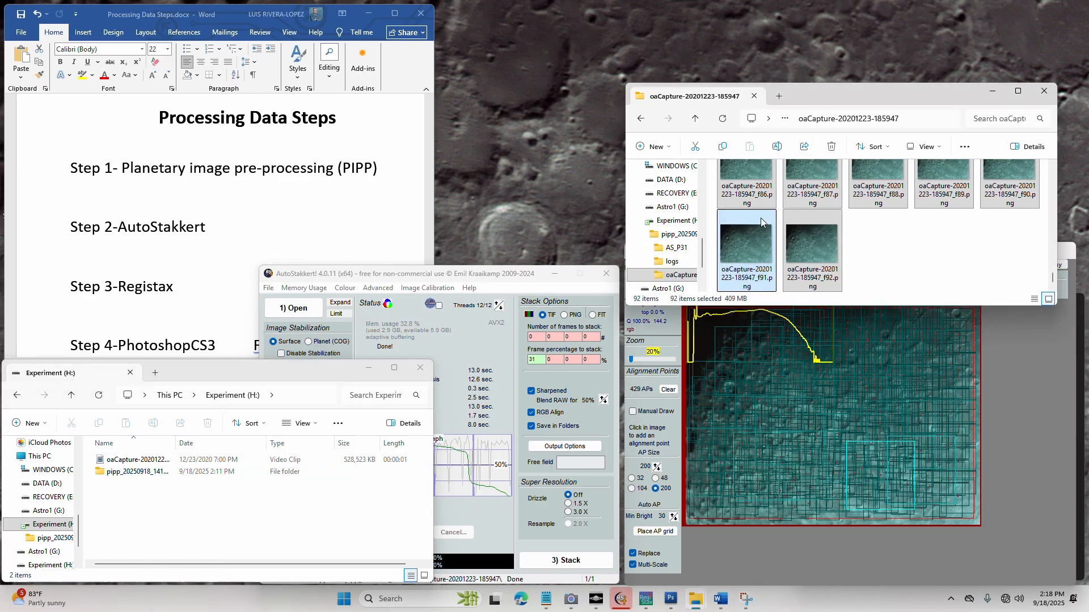
{"action": "scroll", "coordinate": [761, 222], "scroll_direction": "up", "scroll_amount": 5}
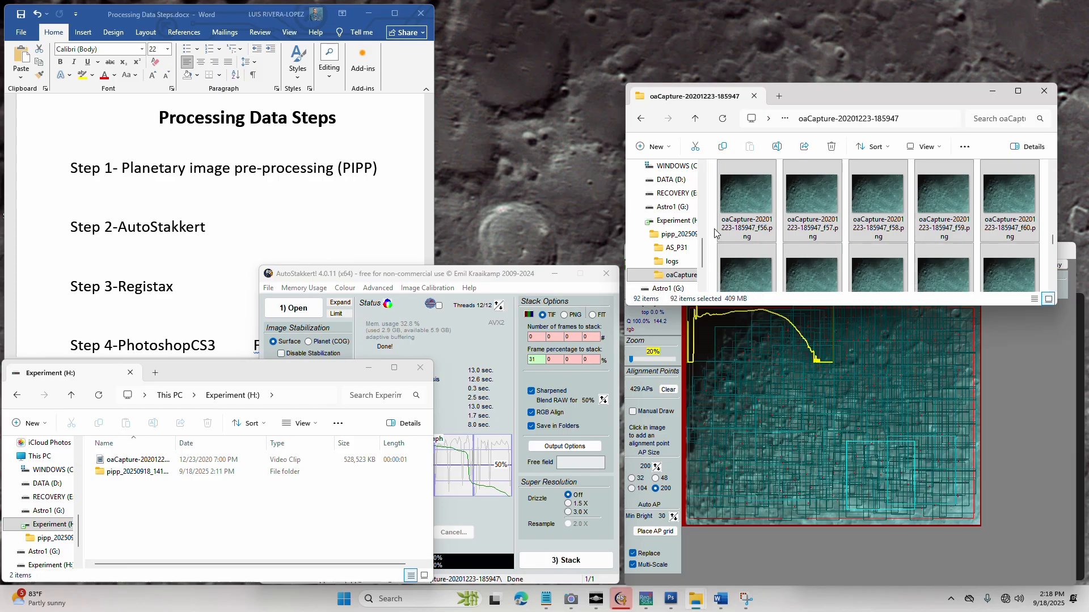
{"action": "left_click", "coordinate": [640, 118]}
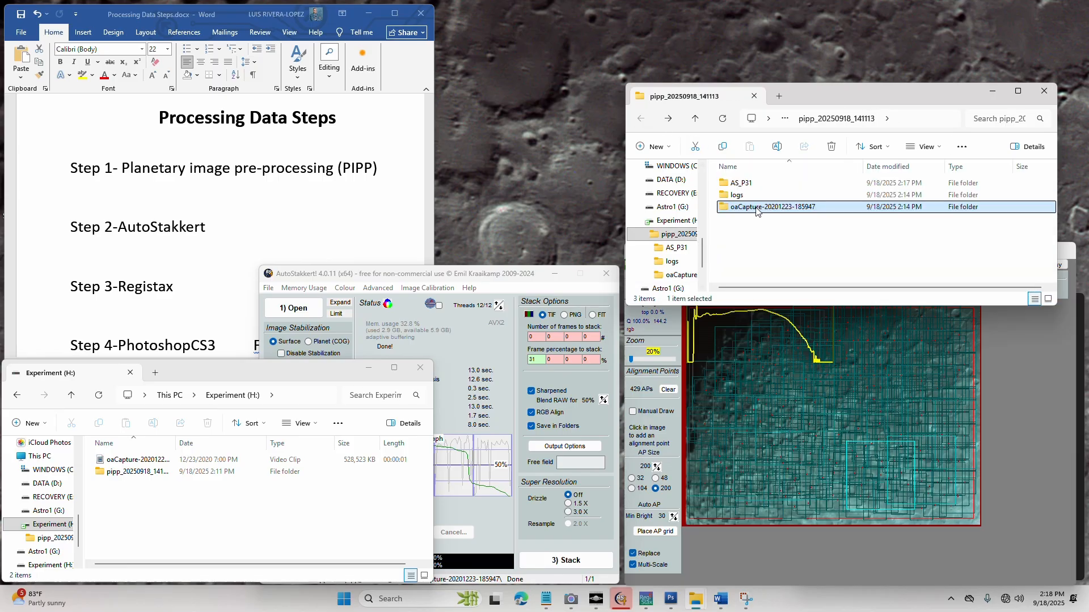
{"action": "left_click", "coordinate": [749, 185]}
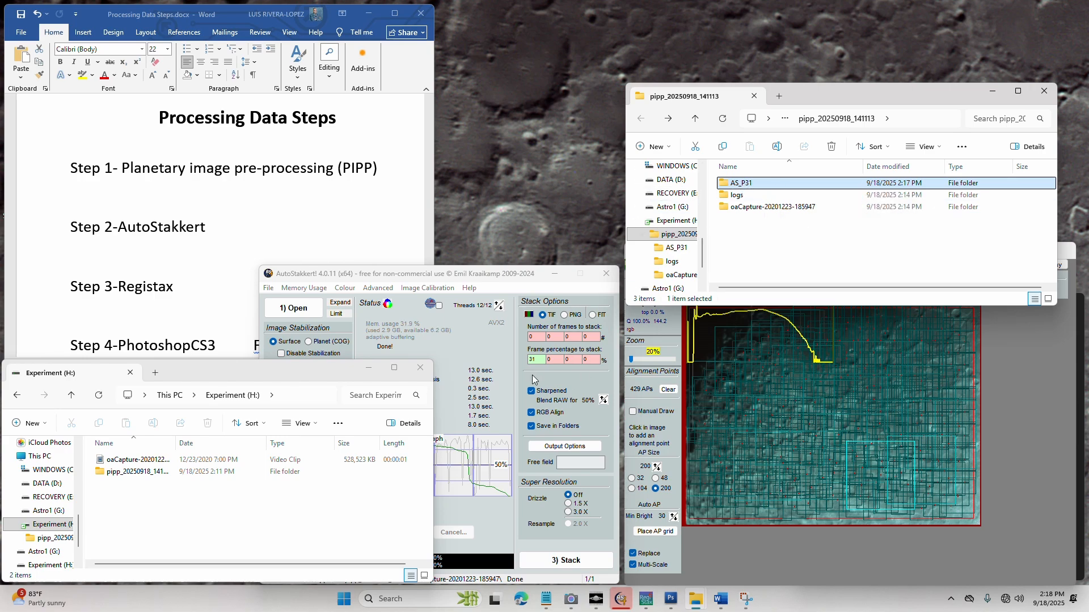
{"action": "left_click", "coordinate": [522, 360]}
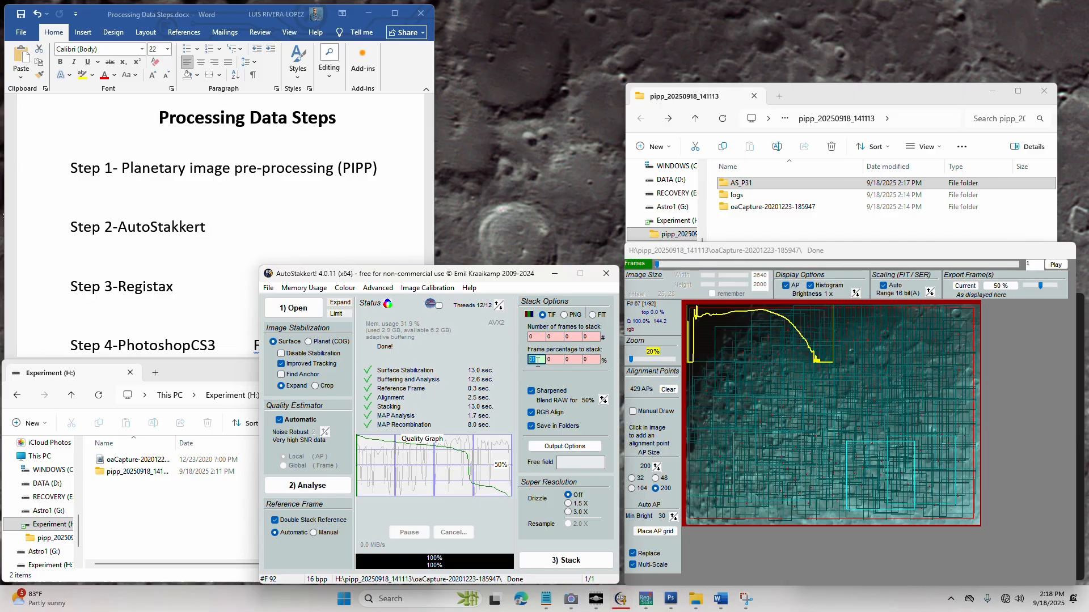
{"action": "left_click", "coordinate": [746, 184]}
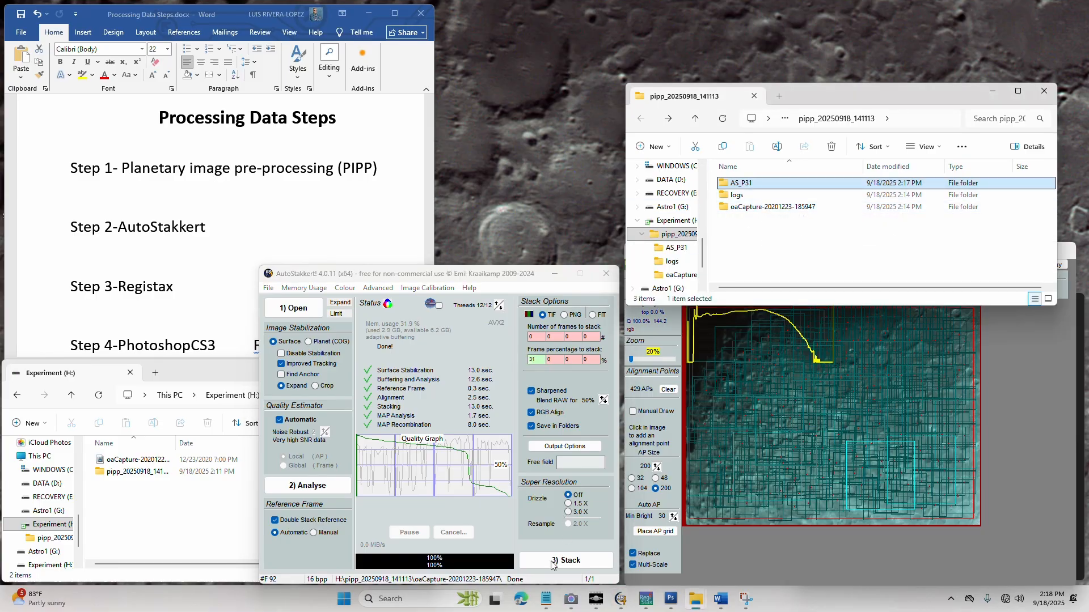
{"action": "double_click", "coordinate": [748, 185]}
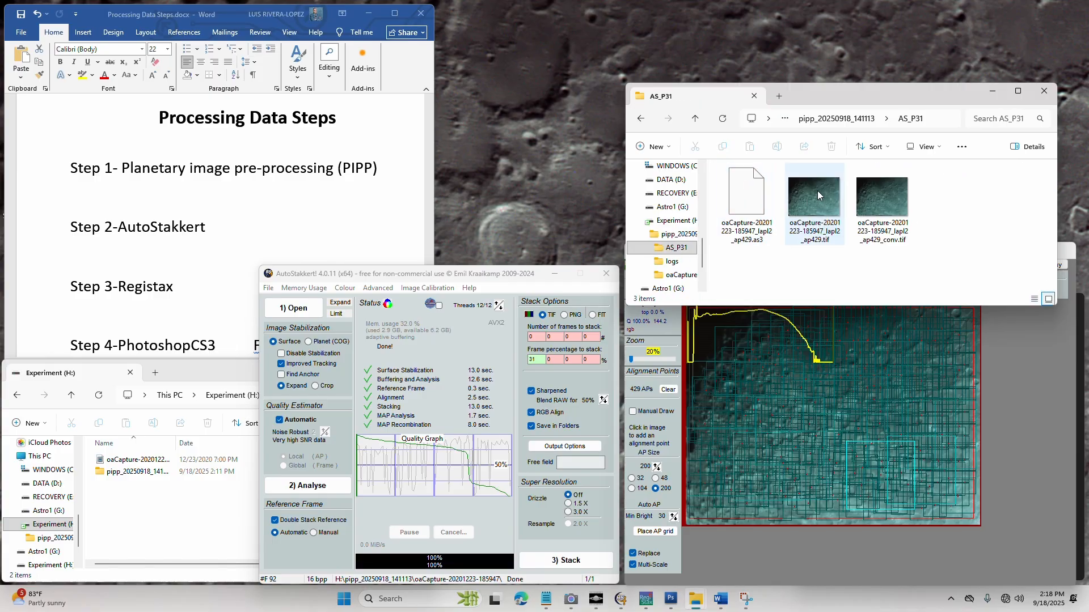
{"action": "left_click", "coordinate": [814, 203]}
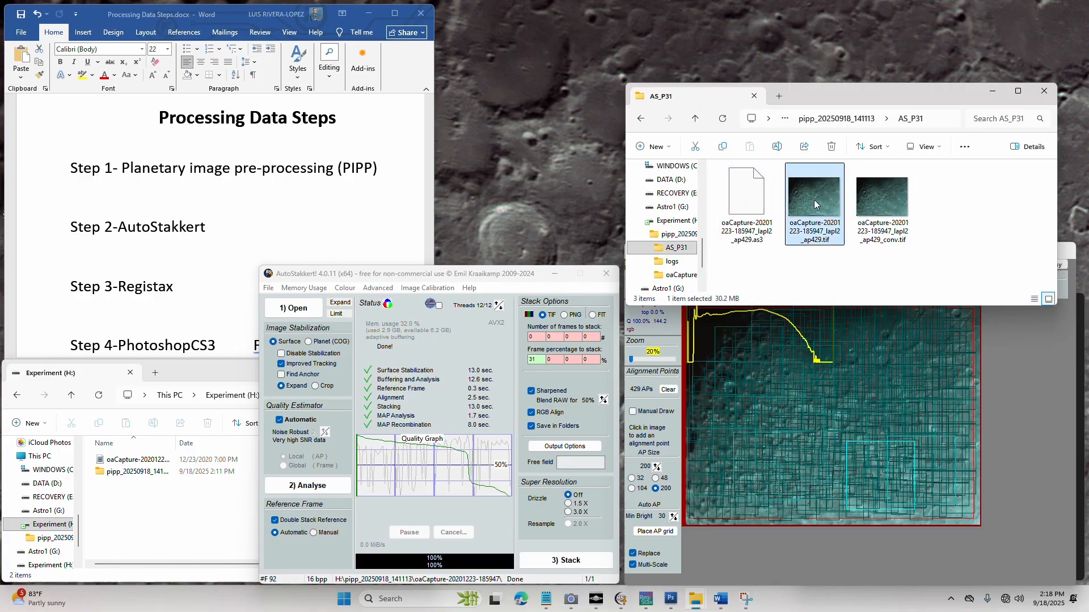
{"action": "double_click", "coordinate": [815, 200]}
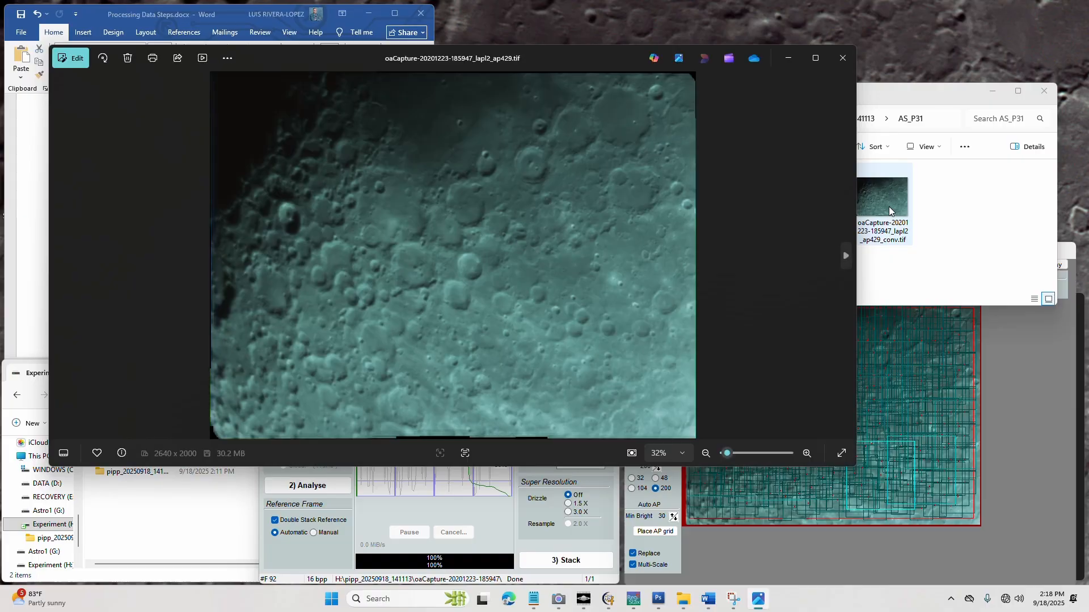
{"action": "double_click", "coordinate": [890, 206]}
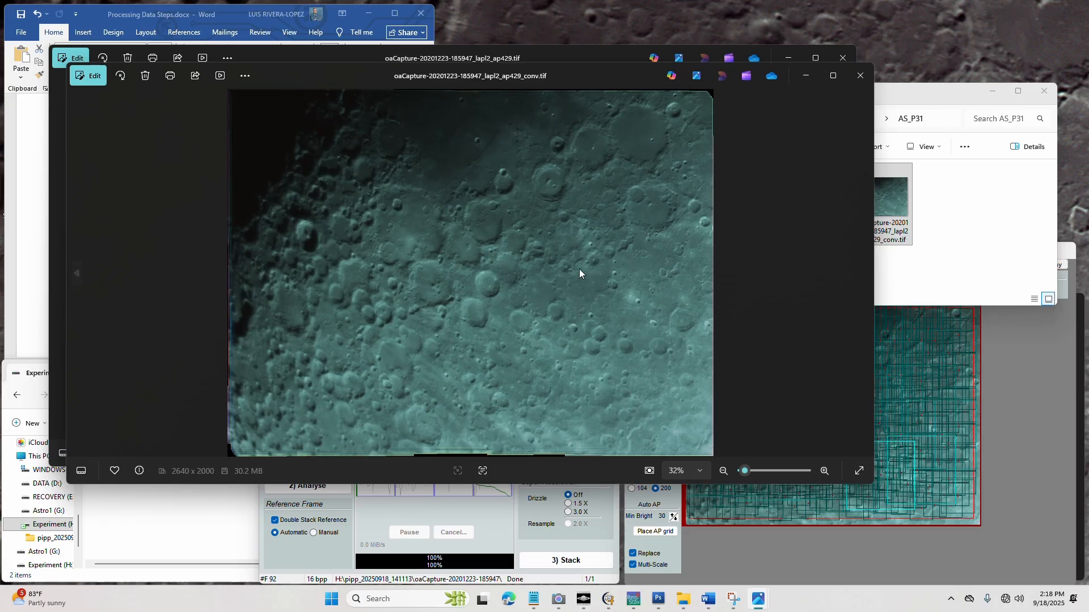
{"action": "left_click", "coordinate": [841, 59]}
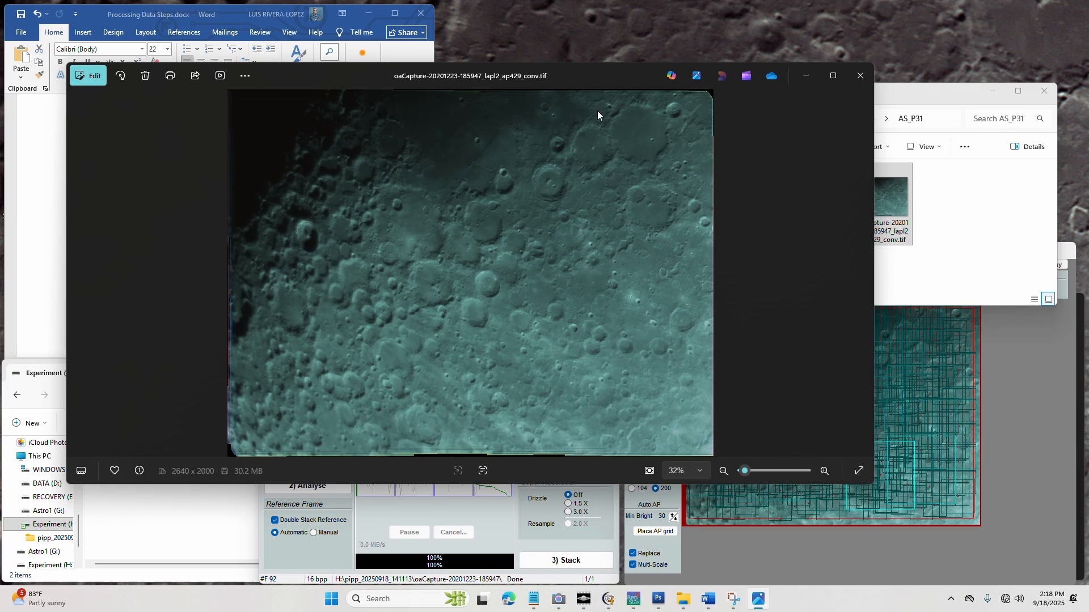
{"action": "left_click", "coordinate": [941, 95]}
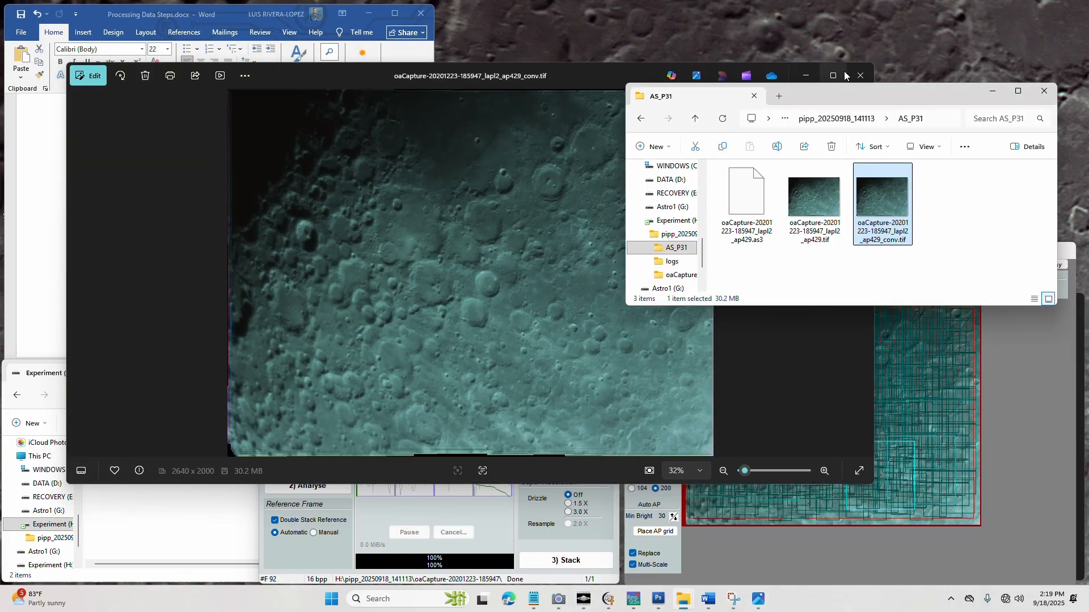
{"action": "left_click", "coordinate": [860, 75]}
Minimize AutoStakkert and highlight the Step 3-Registax line in the Word document
{"action": "right_click", "coordinate": [880, 194]}
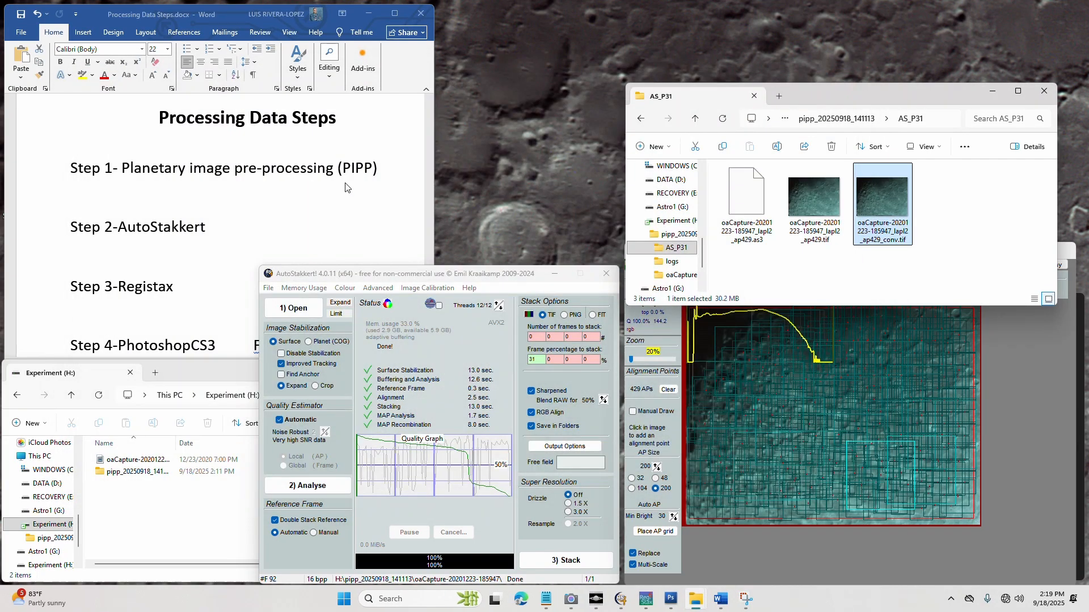
{"action": "left_click", "coordinate": [879, 203]}
{"action": "left_click", "coordinate": [554, 278]}
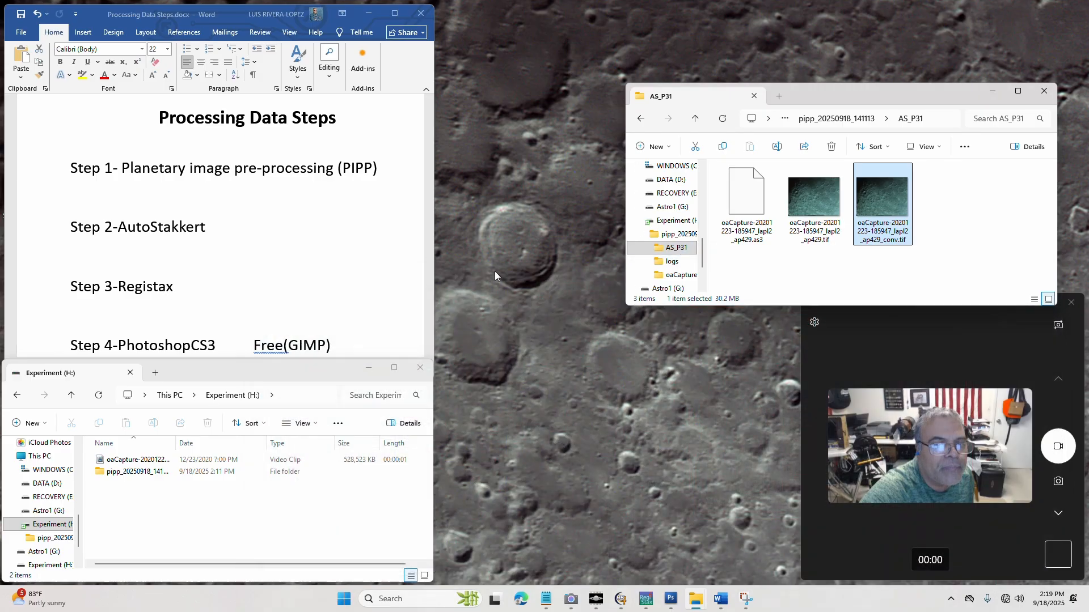
{"action": "left_click", "coordinate": [185, 287]}
{"action": "left_click_drag", "start_coordinate": [185, 287], "coordinate": [73, 284]}
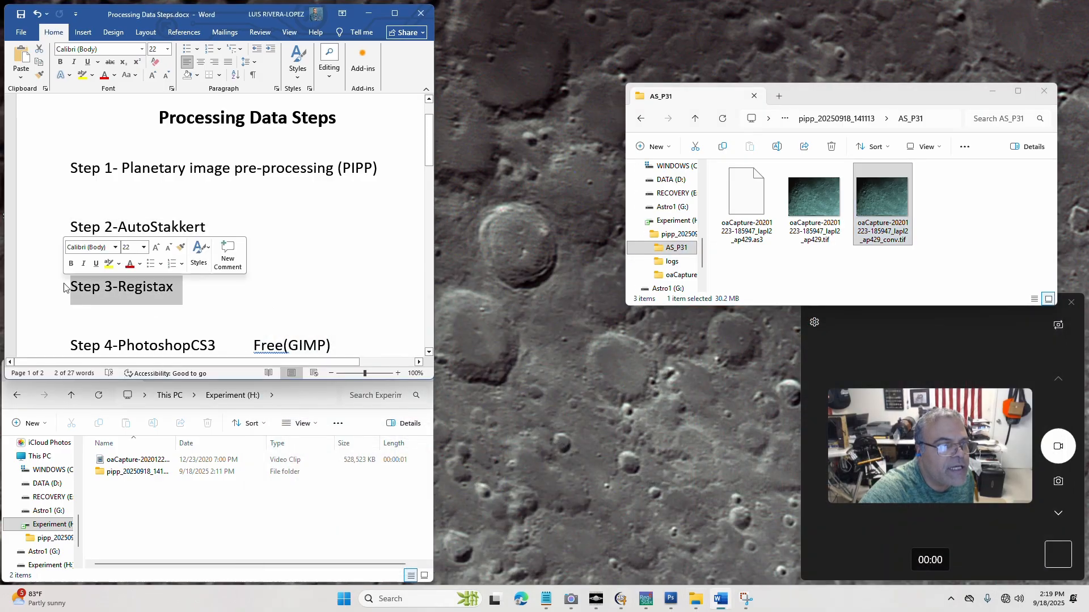
{"action": "left_click", "coordinate": [646, 599]}
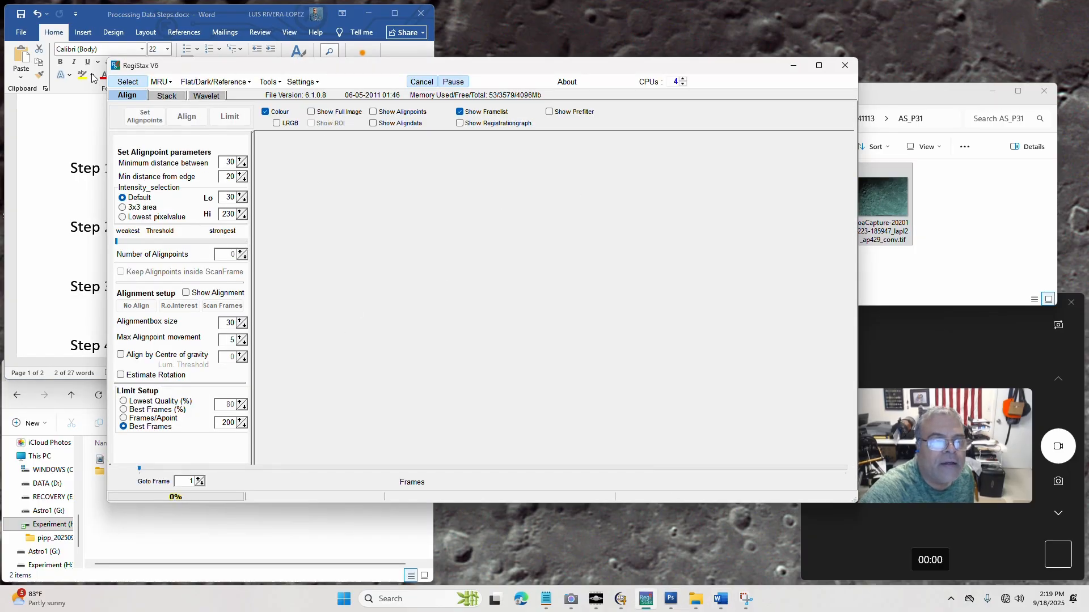
{"action": "left_click", "coordinate": [128, 83]}
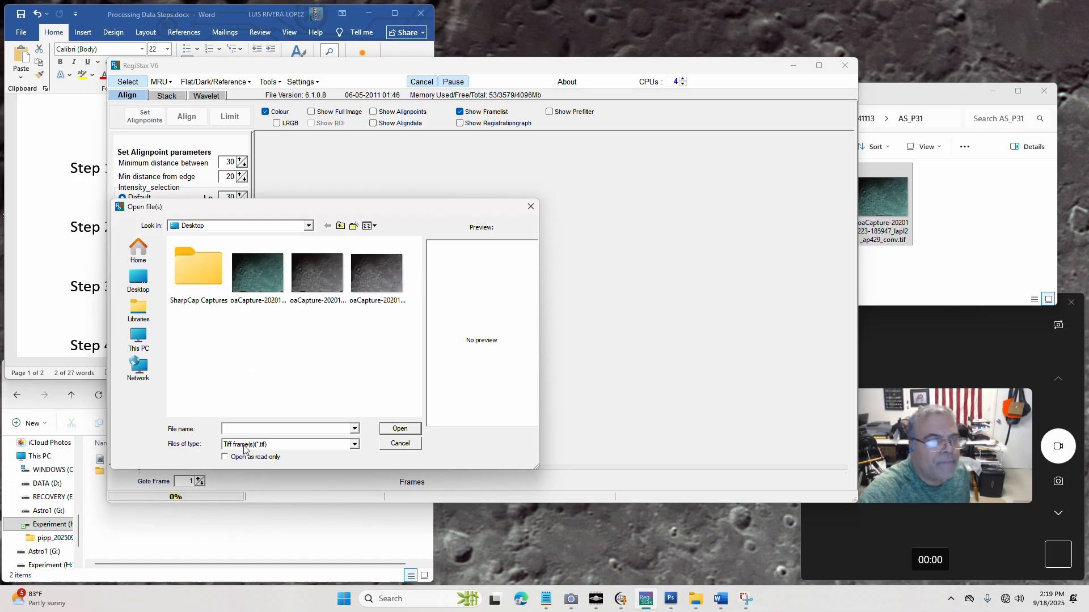
{"action": "left_click", "coordinate": [308, 226]}
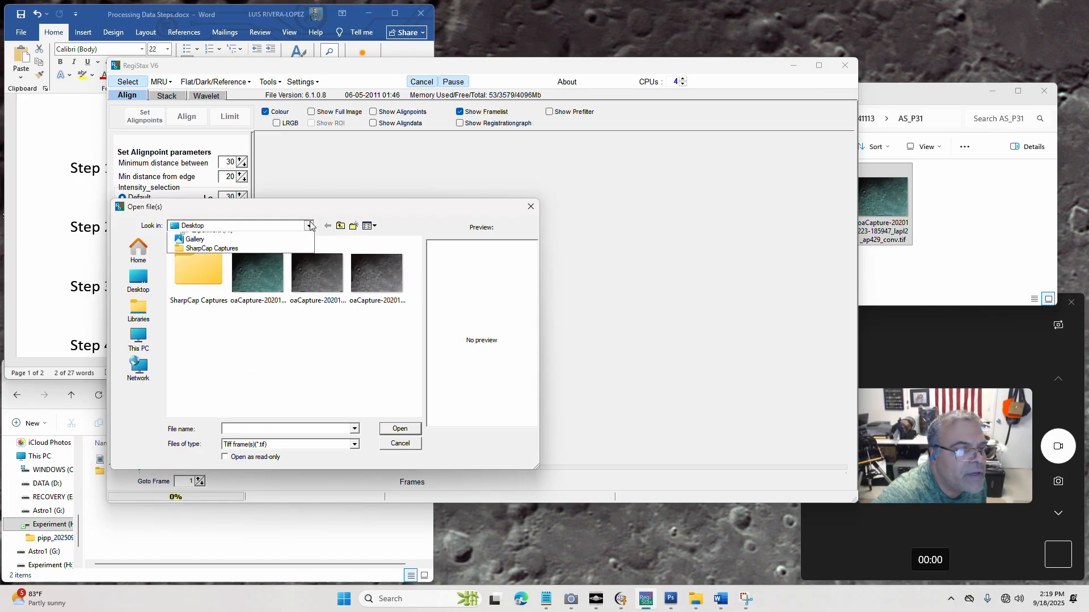
{"action": "left_click", "coordinate": [226, 446]}
{"action": "left_click", "coordinate": [207, 289]}
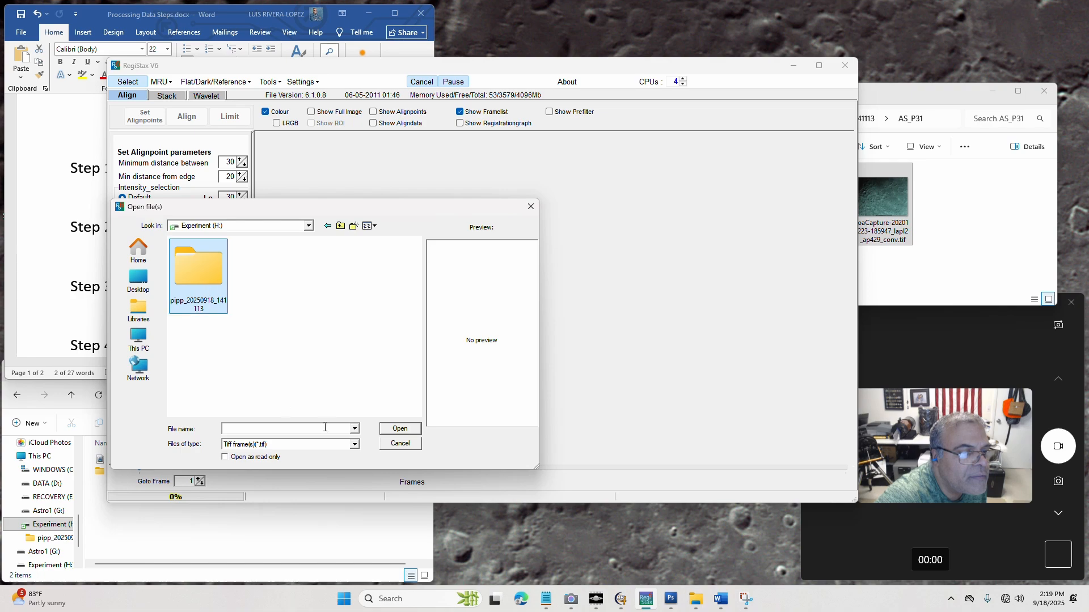
{"action": "double_click", "coordinate": [207, 283]}
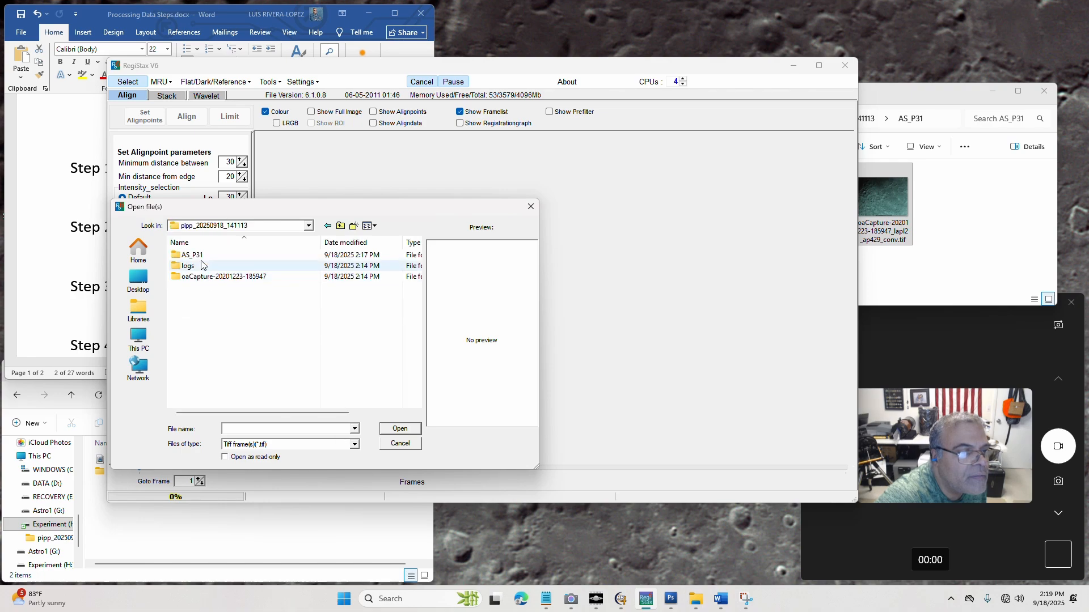
{"action": "double_click", "coordinate": [200, 259]}
{"action": "left_click", "coordinate": [258, 267]}
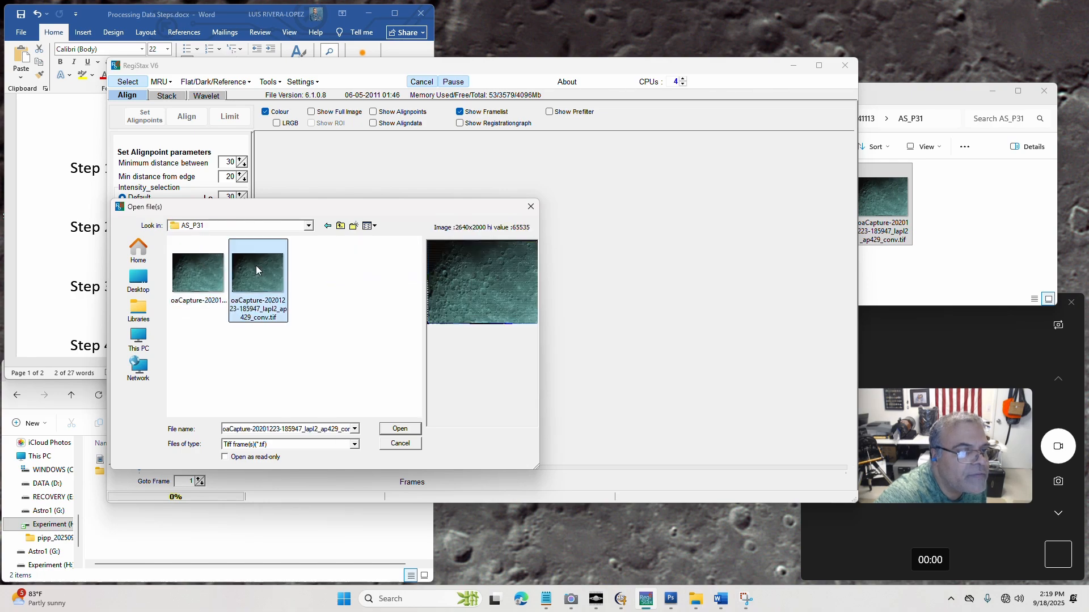
{"action": "left_click", "coordinate": [400, 429]}
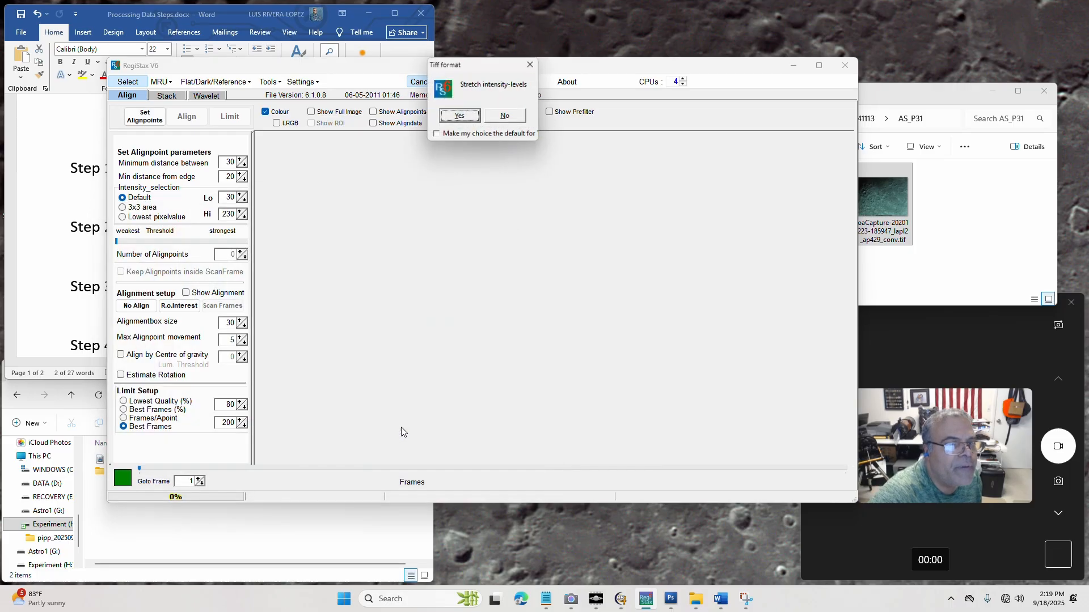
{"action": "left_click", "coordinate": [506, 117]}
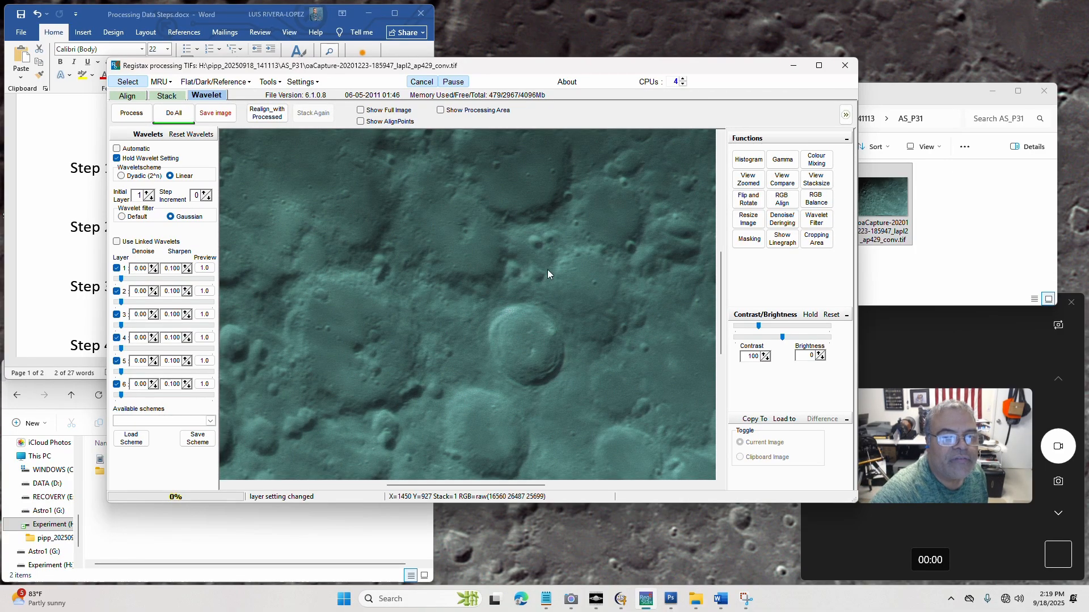
Check the image histogram, and auto-balance the red, green and blue channels with RGB Balance
{"action": "left_click", "coordinate": [756, 163]}
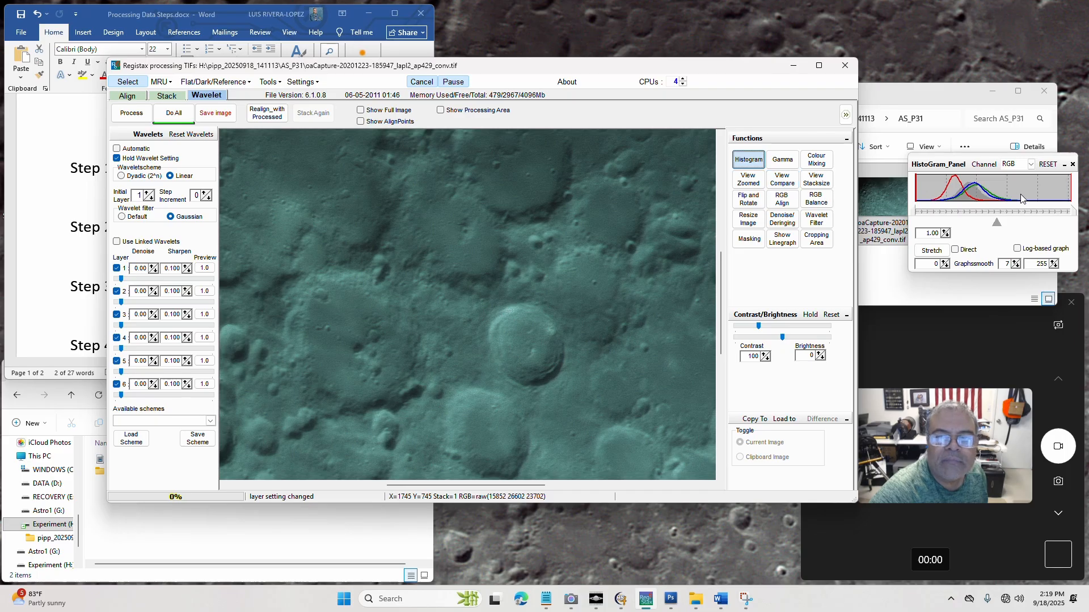
{"action": "left_click", "coordinate": [757, 165]}
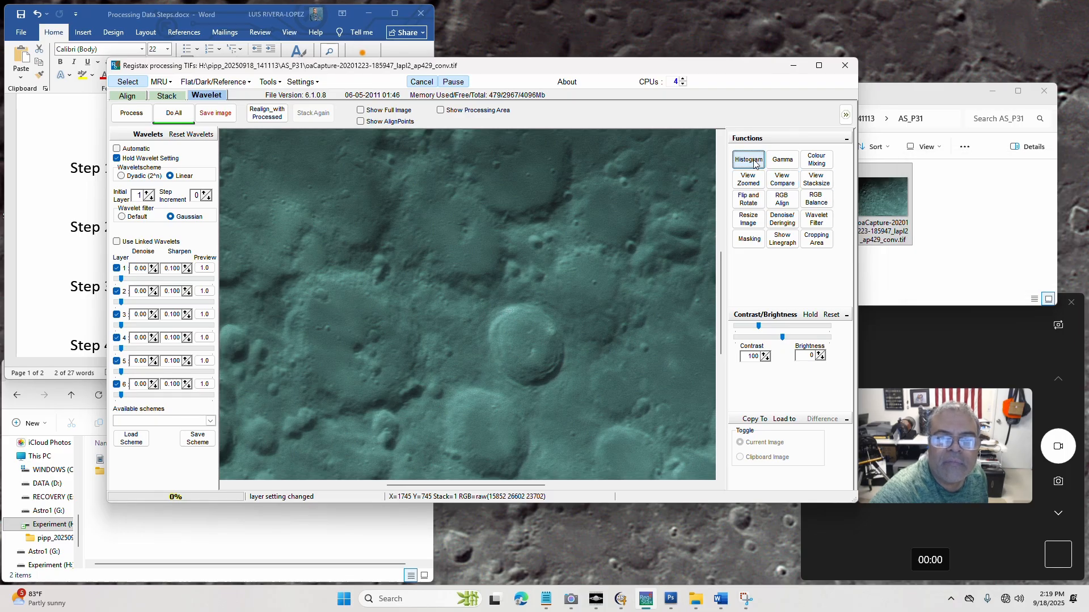
{"action": "left_click", "coordinate": [817, 203]}
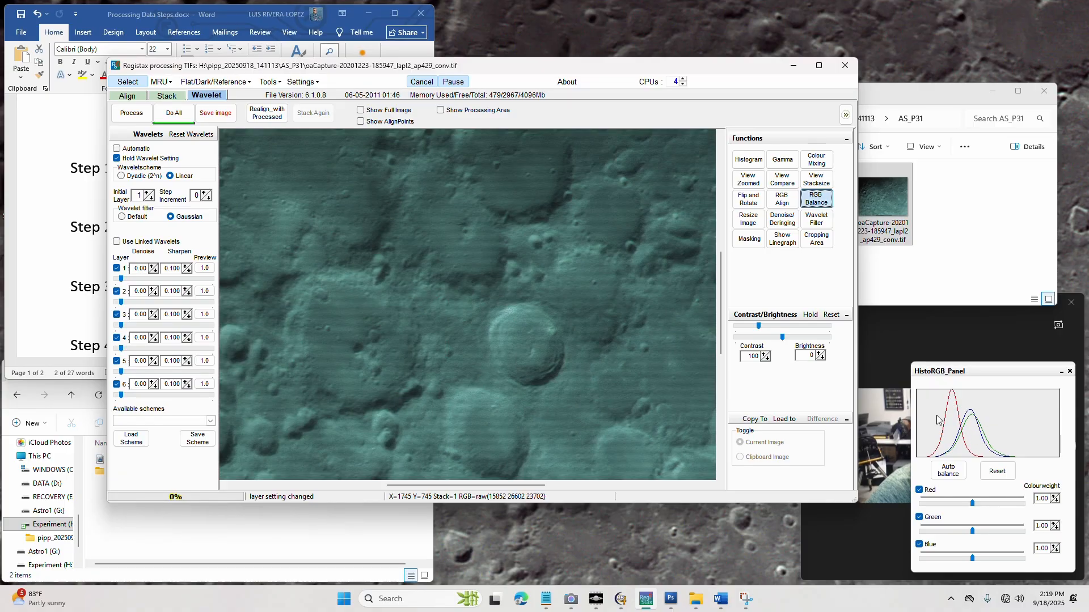
{"action": "left_click", "coordinate": [951, 471]}
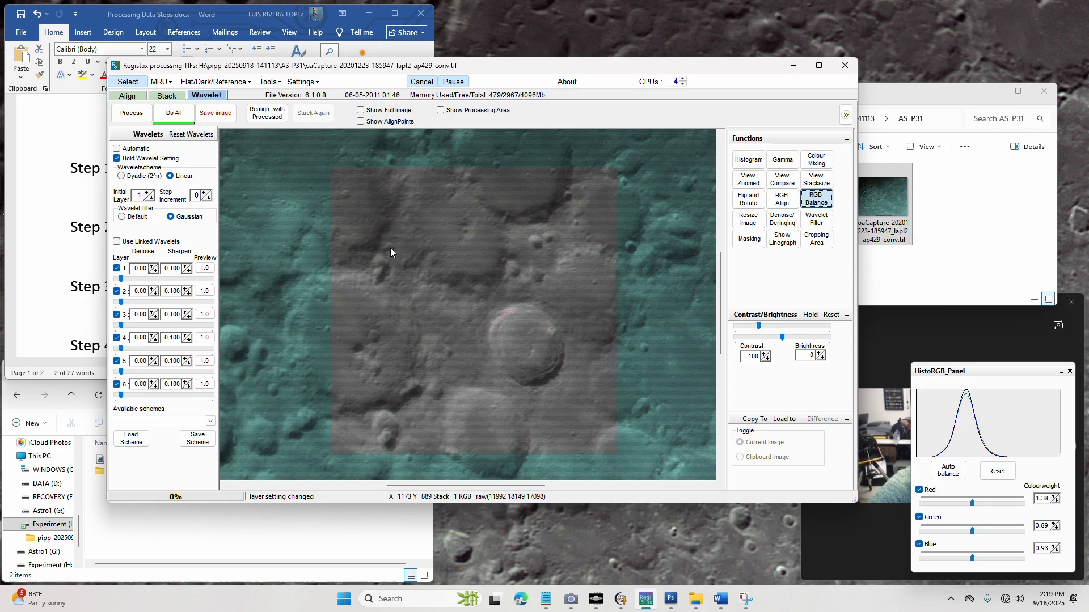
Set wavelet layer 1 to strength 15.3, sharpen 0.120 and denoise 0.20, and apply the processing to the whole image
{"action": "left_click", "coordinate": [121, 279]}
{"action": "mouse_move", "coordinate": [126, 278]}
{"action": "left_mouse_down"}
{"action": "mouse_move", "coordinate": [146, 279]}
{"action": "mouse_move", "coordinate": [134, 278]}
{"action": "left_mouse_up"}
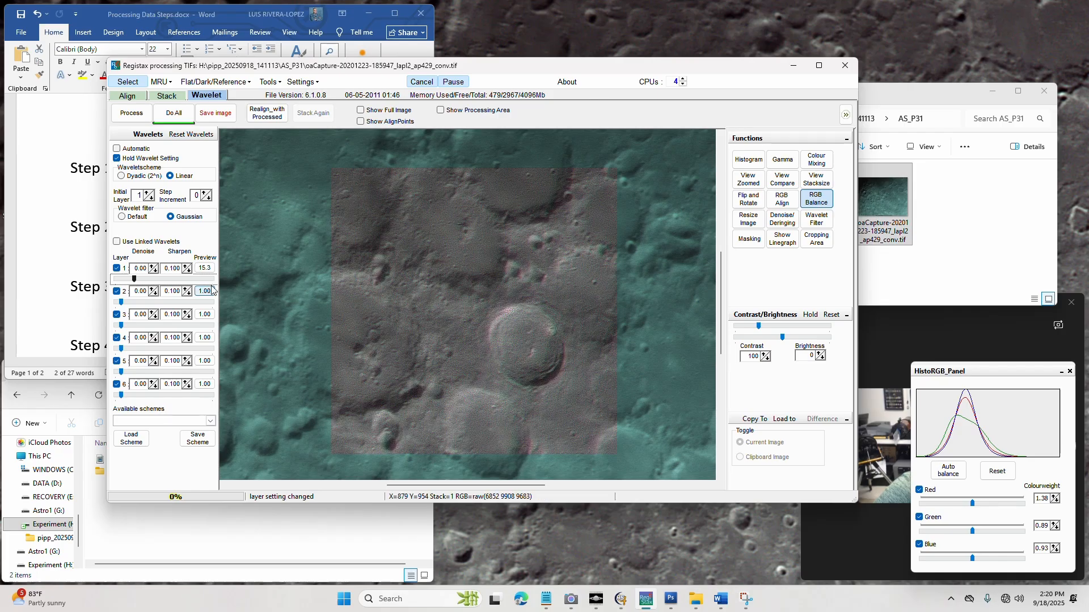
{"action": "left_click", "coordinate": [186, 267]}
{"action": "left_click", "coordinate": [186, 267]}
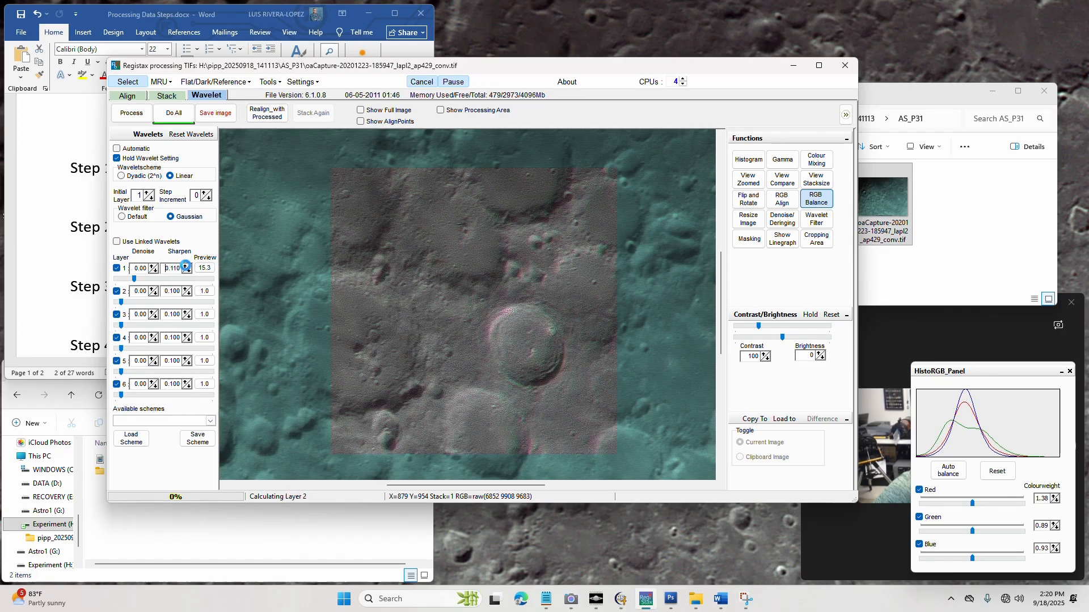
{"action": "left_click", "coordinate": [152, 269]}
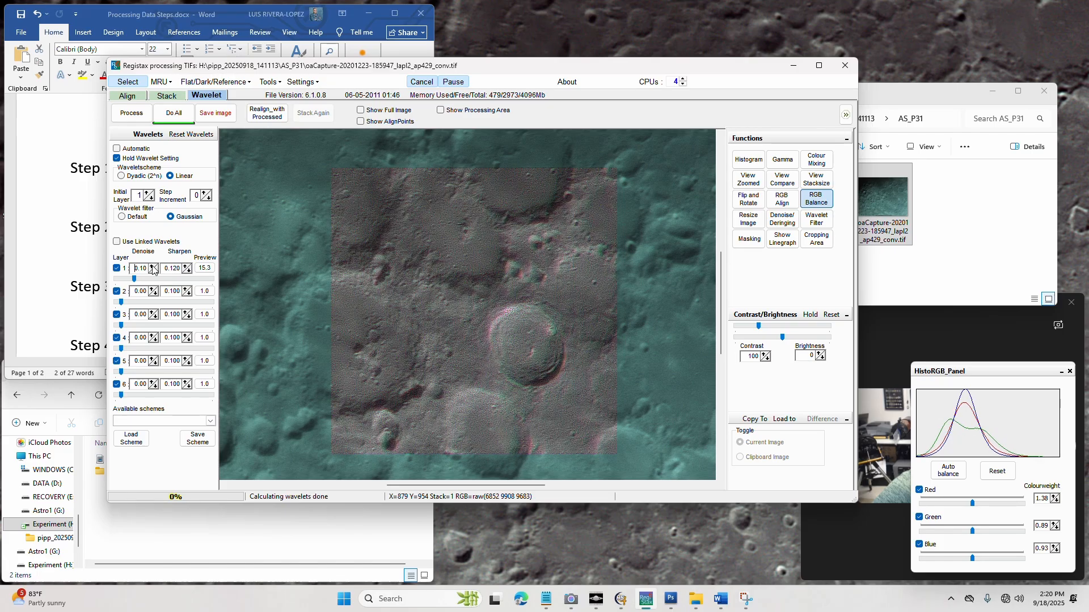
{"action": "left_click", "coordinate": [153, 266]}
{"action": "left_click", "coordinate": [152, 266]}
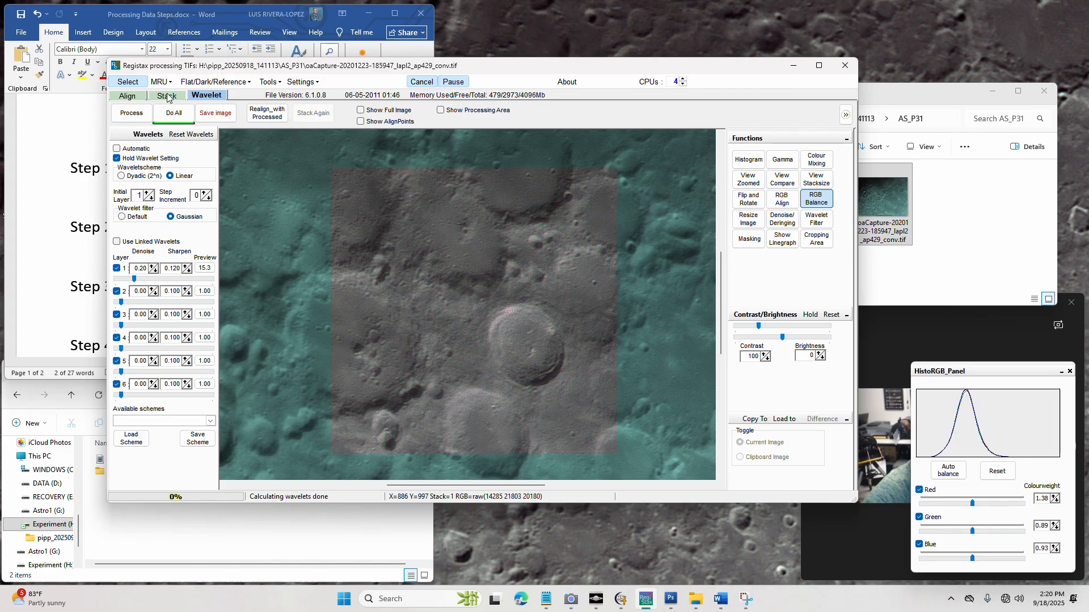
{"action": "left_click", "coordinate": [166, 117]}
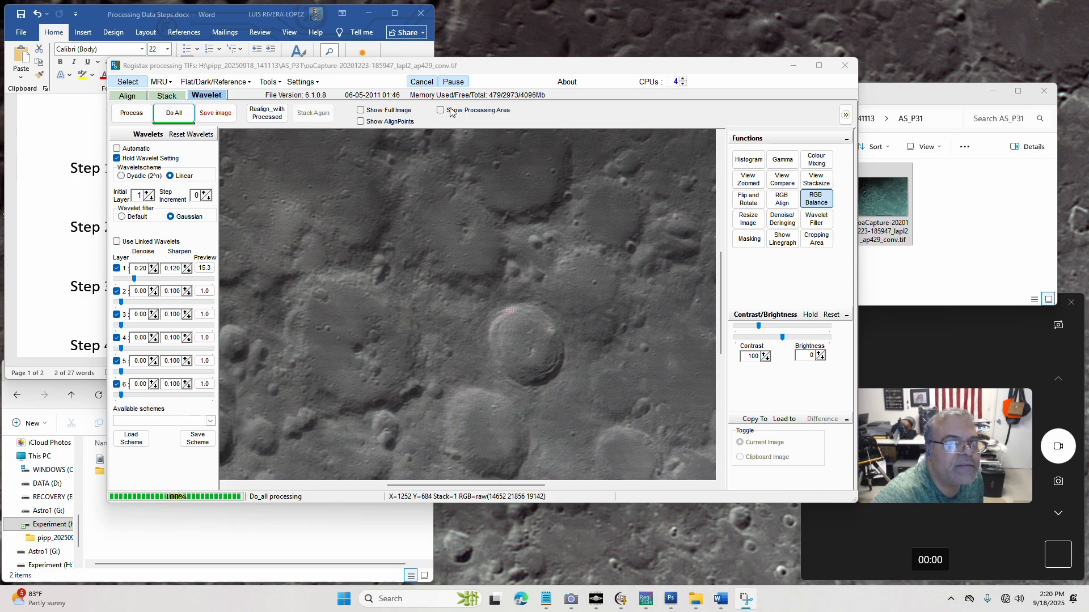
{"action": "left_click", "coordinate": [215, 113]}
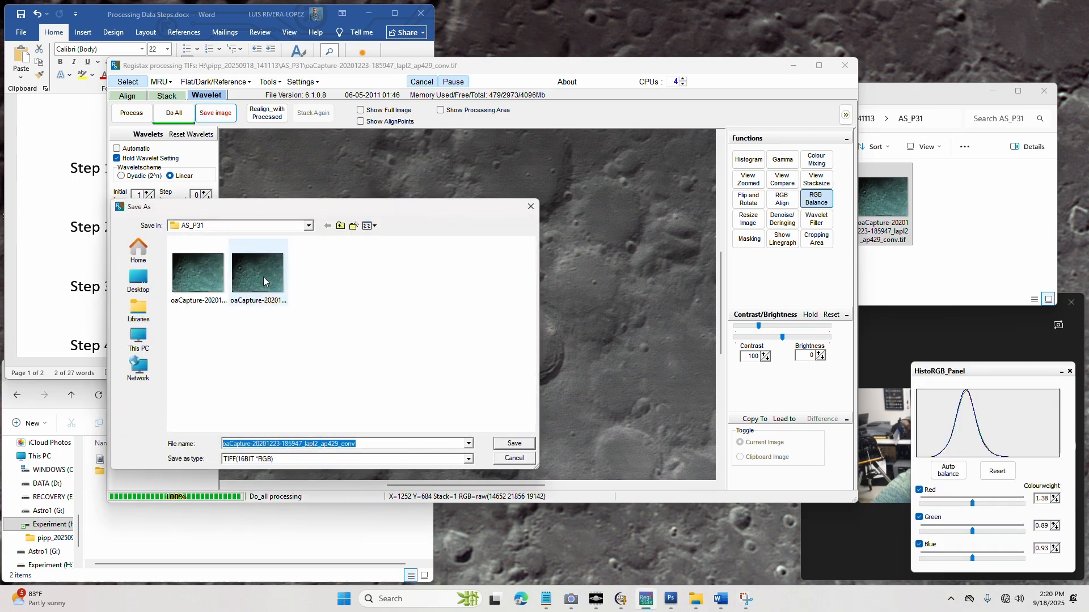
{"action": "left_click", "coordinate": [358, 443]}
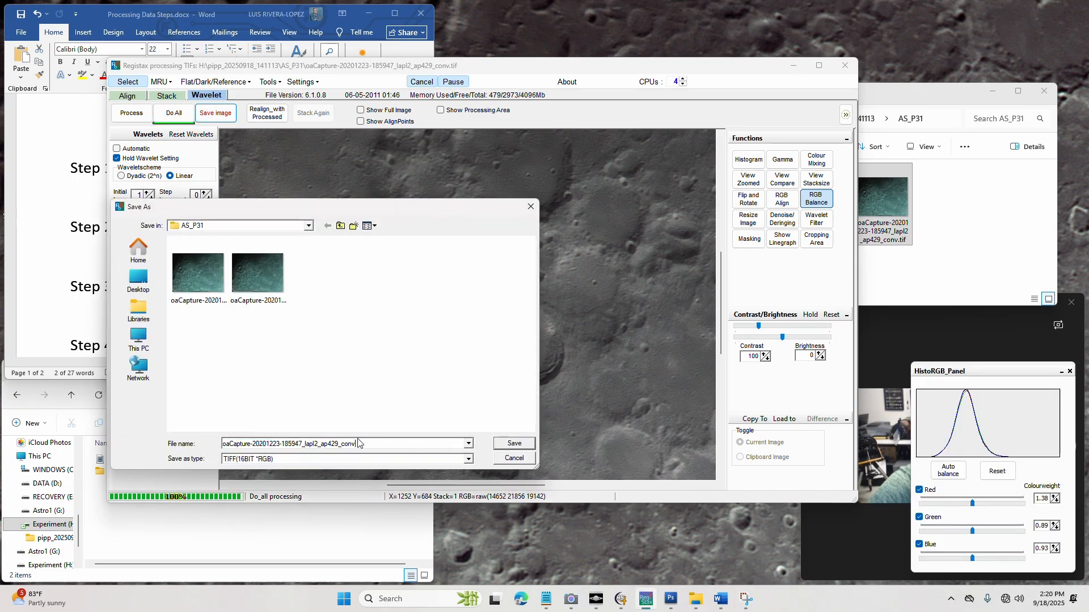
{"action": "type", "text": "-R"}
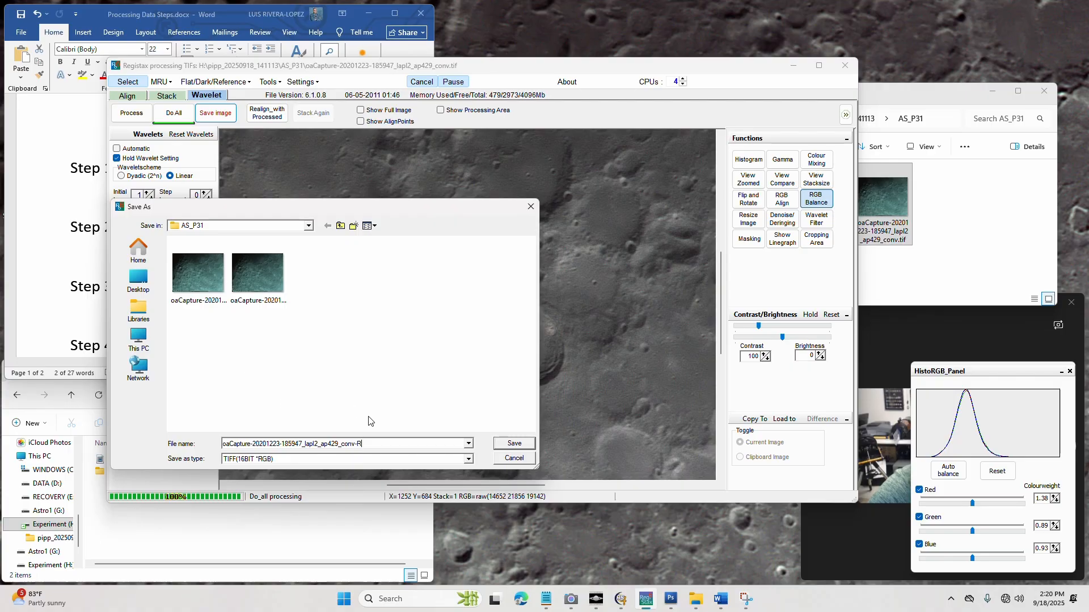
{"action": "left_click", "coordinate": [516, 444]}
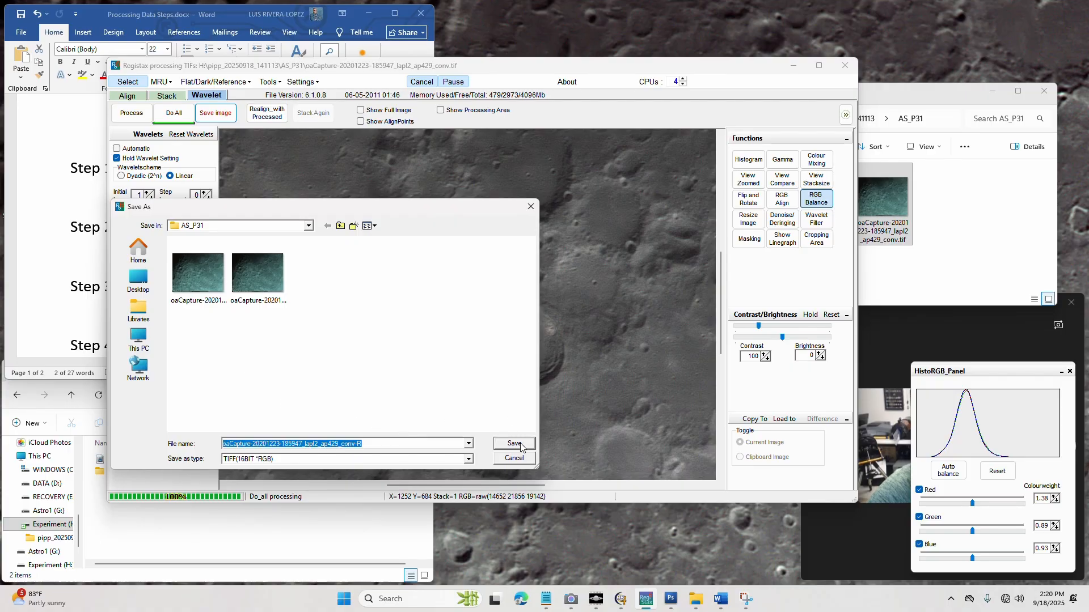
{"action": "left_click", "coordinate": [871, 101]}
{"action": "left_click", "coordinate": [951, 198]}
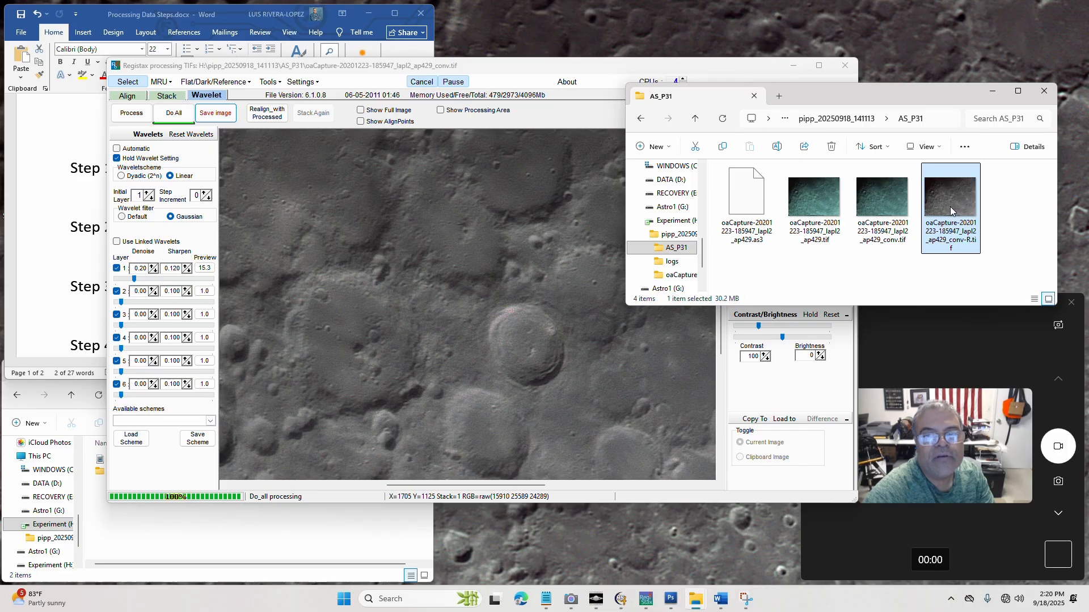
Minimize RegiStax and highlight the Step 4-PhotoshopCS3 line in the Word document
{"action": "left_click", "coordinate": [732, 71]}
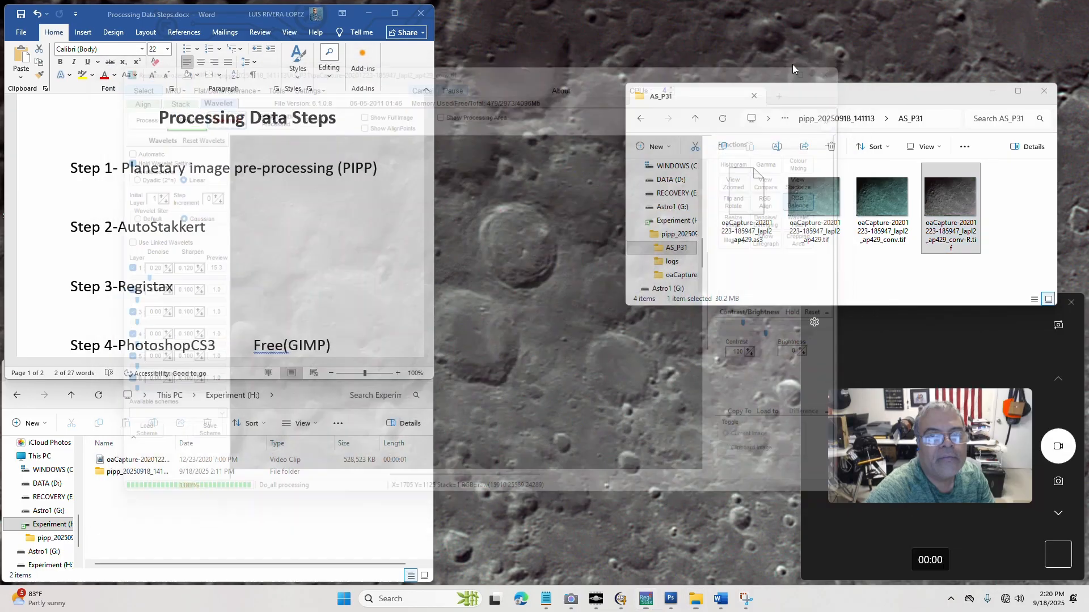
{"action": "left_click", "coordinate": [793, 66]}
{"action": "triple_click", "coordinate": [123, 289]}
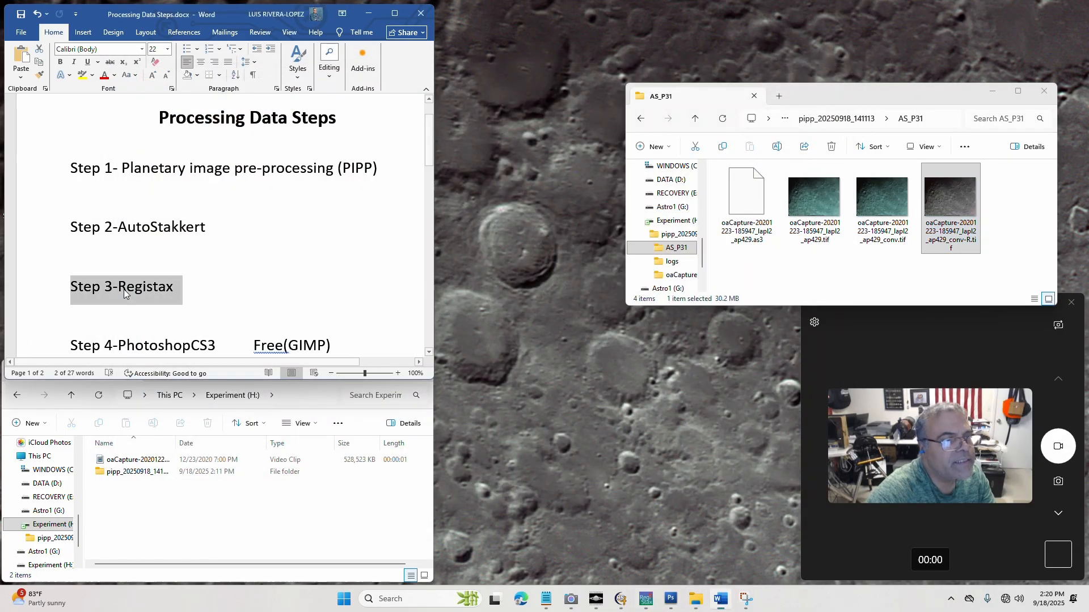
{"action": "left_click_drag", "start_coordinate": [82, 345], "coordinate": [340, 347]}
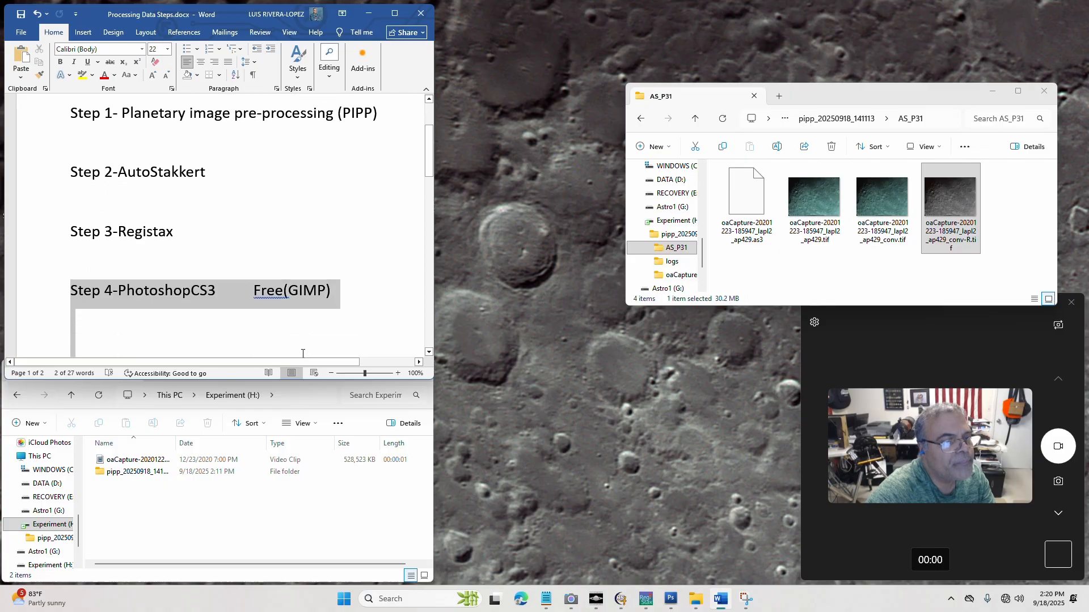
{"action": "scroll", "coordinate": [341, 347], "scroll_direction": "down", "scroll_amount": 2}
{"action": "left_click_drag", "start_coordinate": [342, 277], "coordinate": [71, 275]}
{"action": "left_click", "coordinate": [201, 274]}
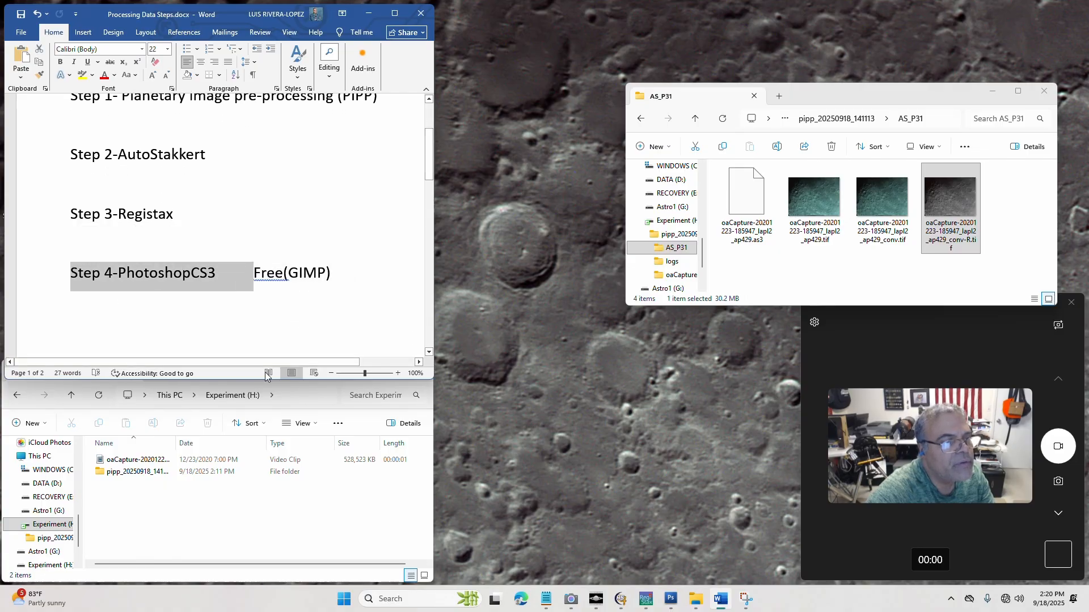
{"action": "left_click_drag", "start_coordinate": [431, 158], "coordinate": [430, 112]}
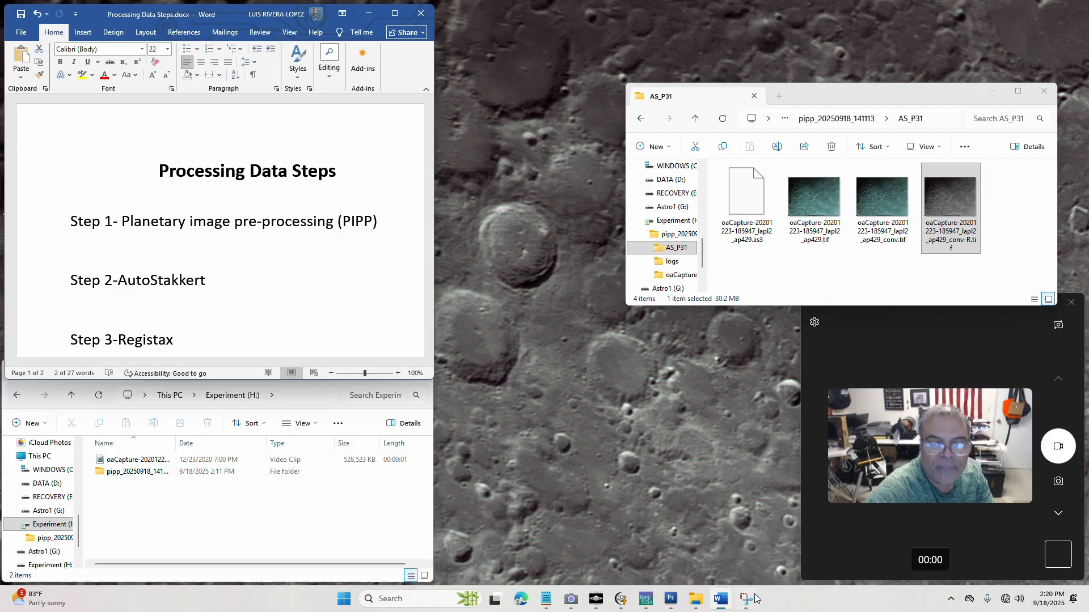
Switch to Photoshop CS3, start opening a file, and browse to the contents of the Experiment (H:) drive
{"action": "left_click", "coordinate": [670, 599]}
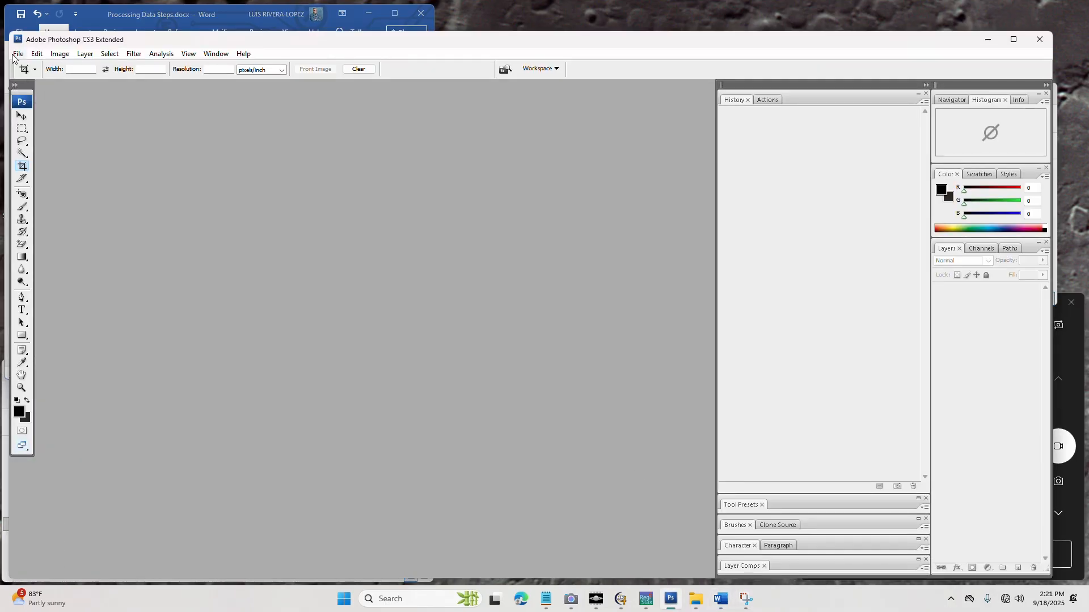
{"action": "left_click", "coordinate": [17, 54]}
{"action": "left_click", "coordinate": [19, 78]}
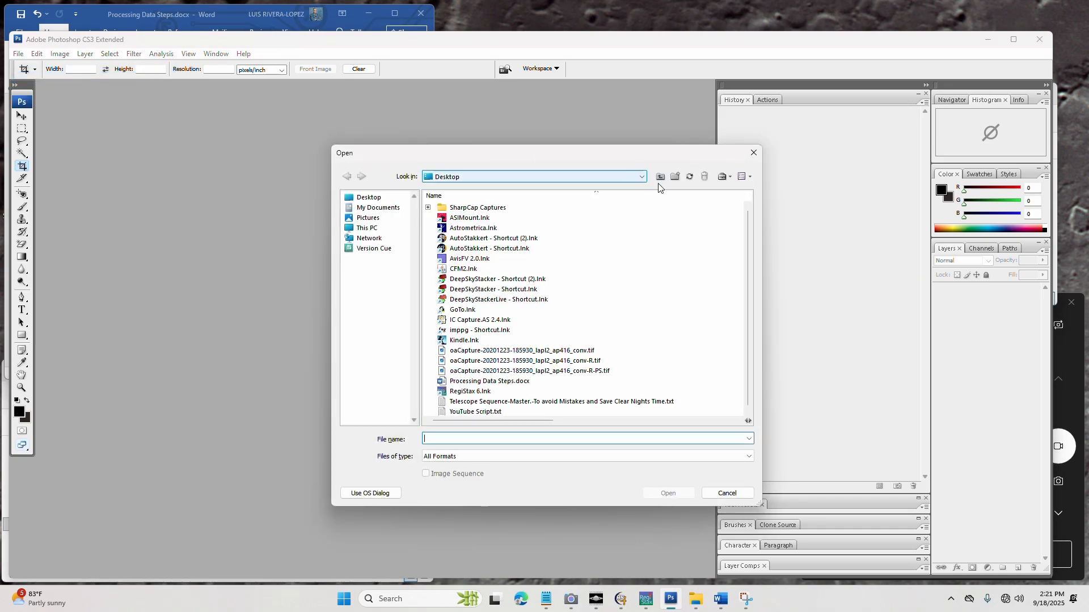
{"action": "left_click", "coordinate": [641, 177]}
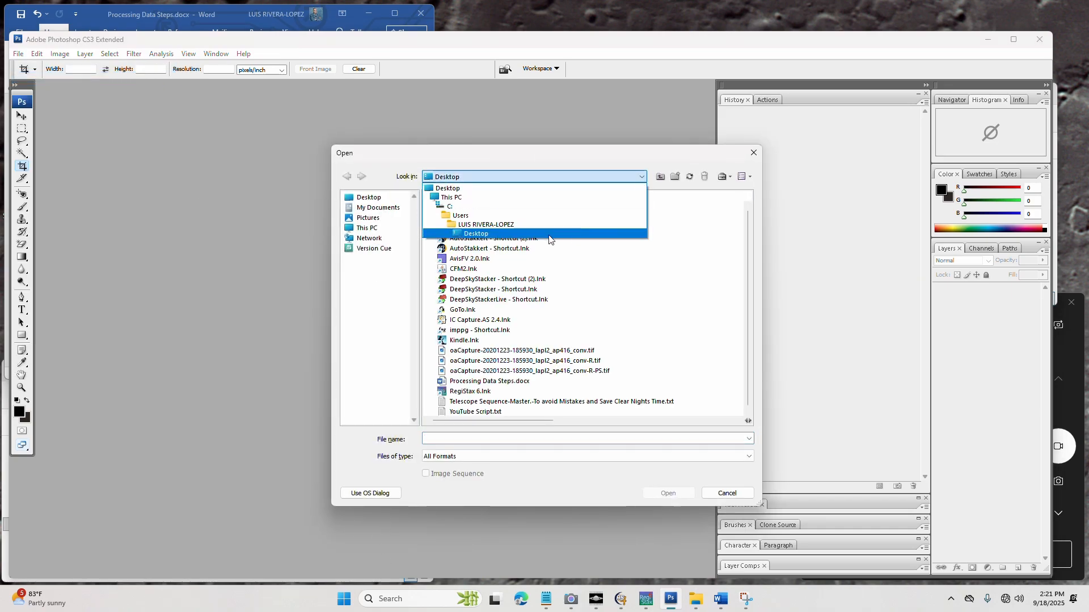
{"action": "left_click", "coordinate": [442, 206]}
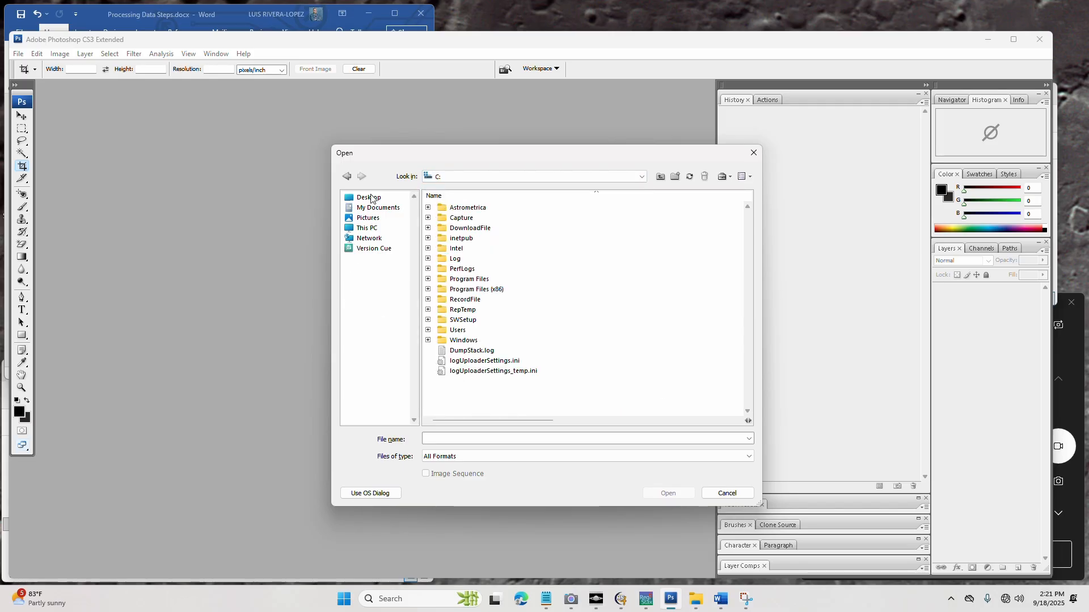
{"action": "left_click", "coordinate": [367, 229]}
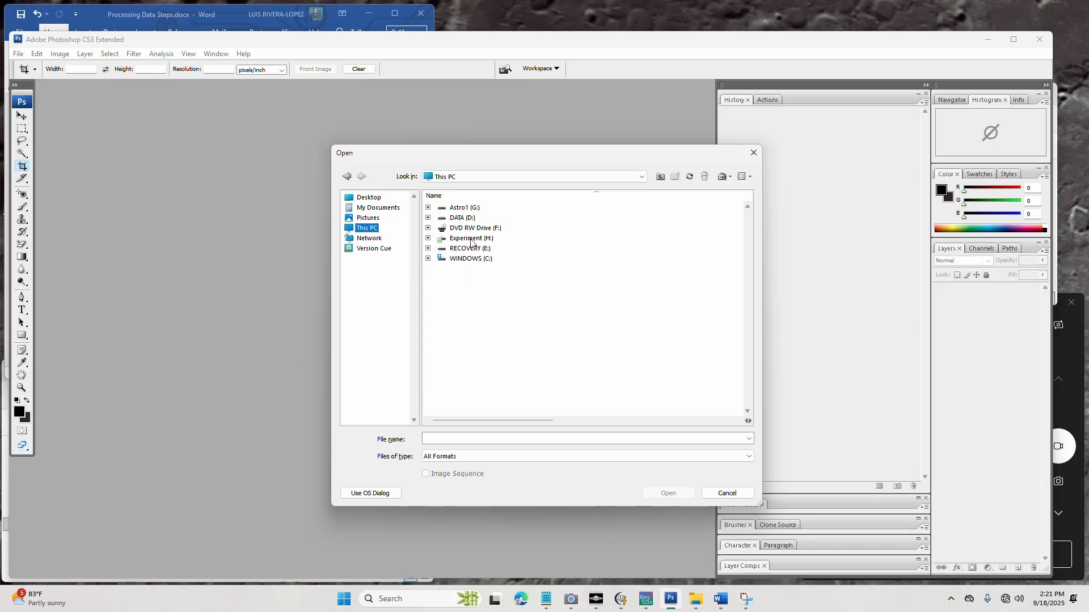
{"action": "left_click", "coordinate": [471, 239]}
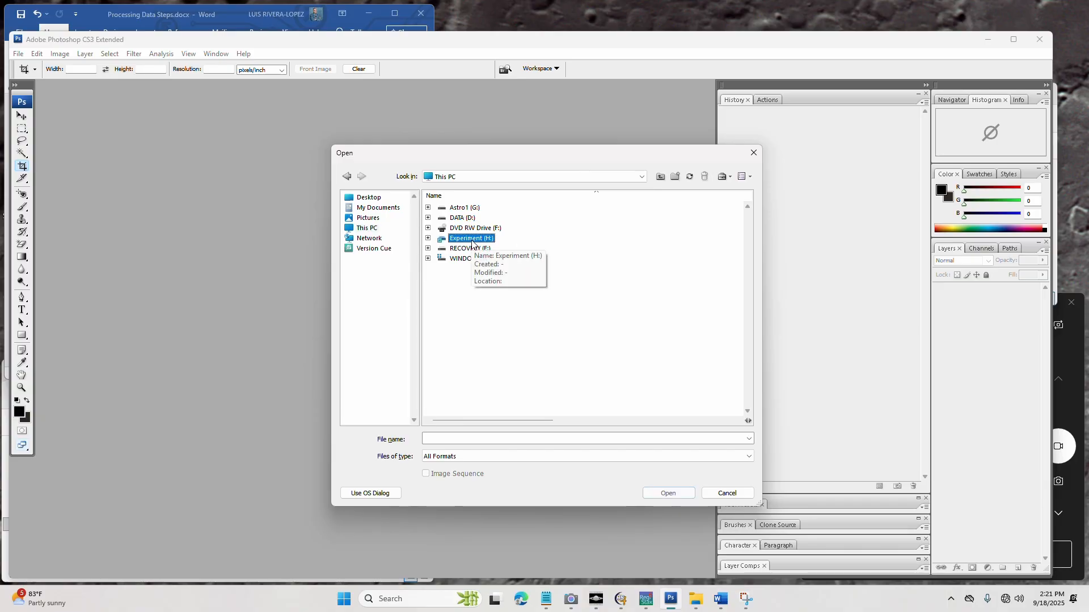
{"action": "left_click", "coordinate": [428, 238]}
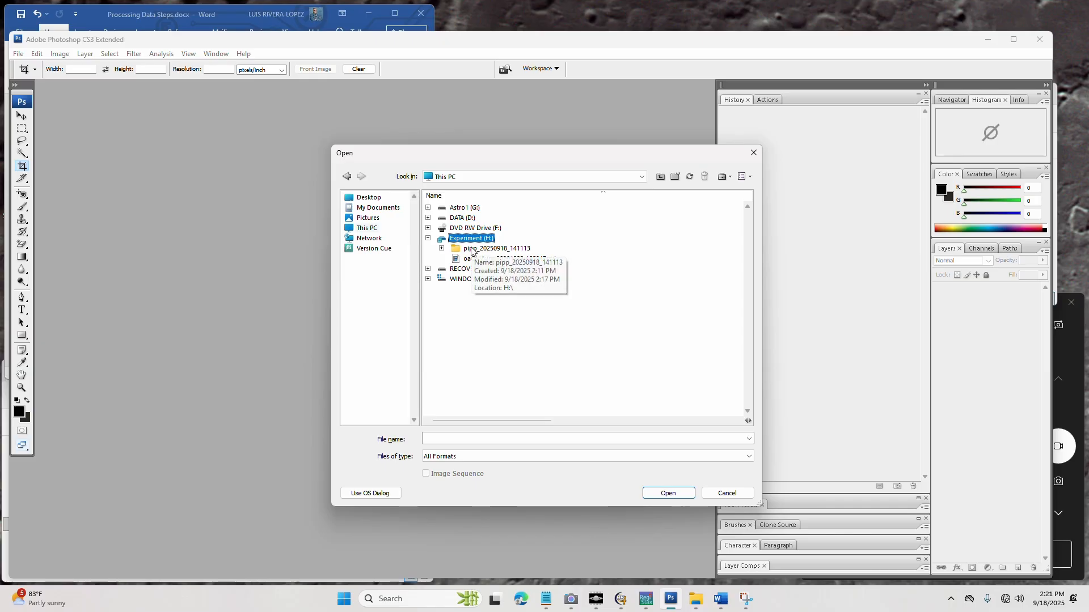
{"action": "left_click", "coordinate": [473, 249]}
{"action": "left_click", "coordinate": [441, 249]}
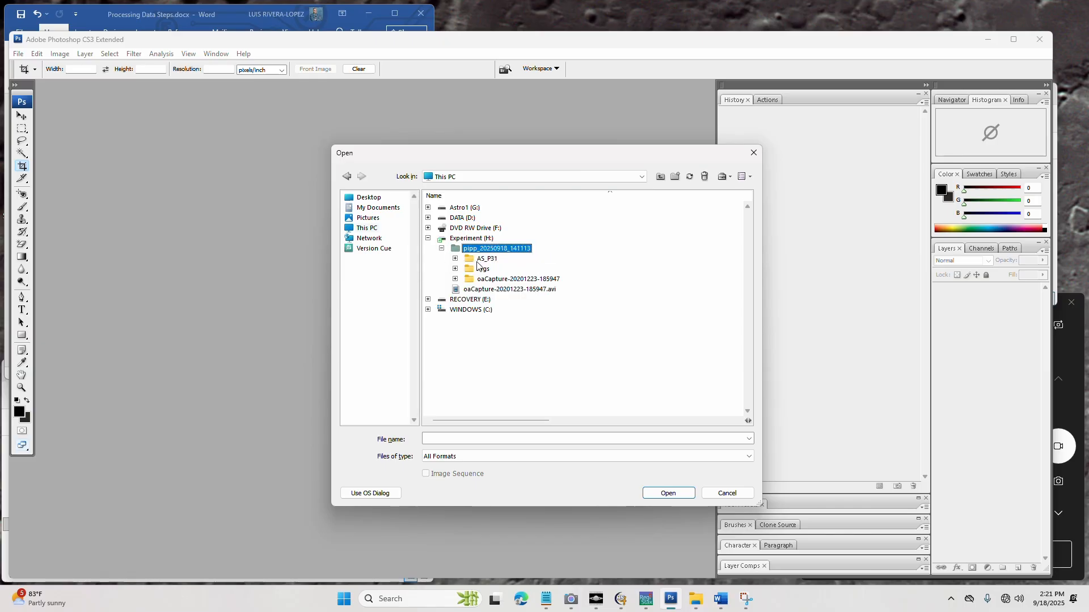
{"action": "left_click", "coordinate": [483, 259]}
{"action": "left_click", "coordinate": [456, 259]}
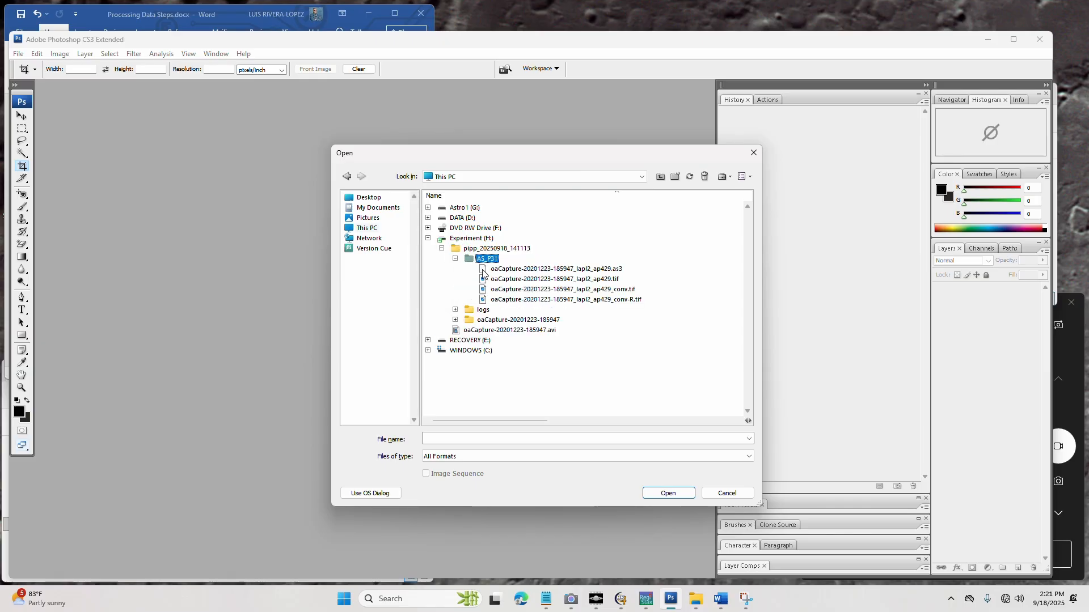
{"action": "left_click", "coordinate": [611, 302]}
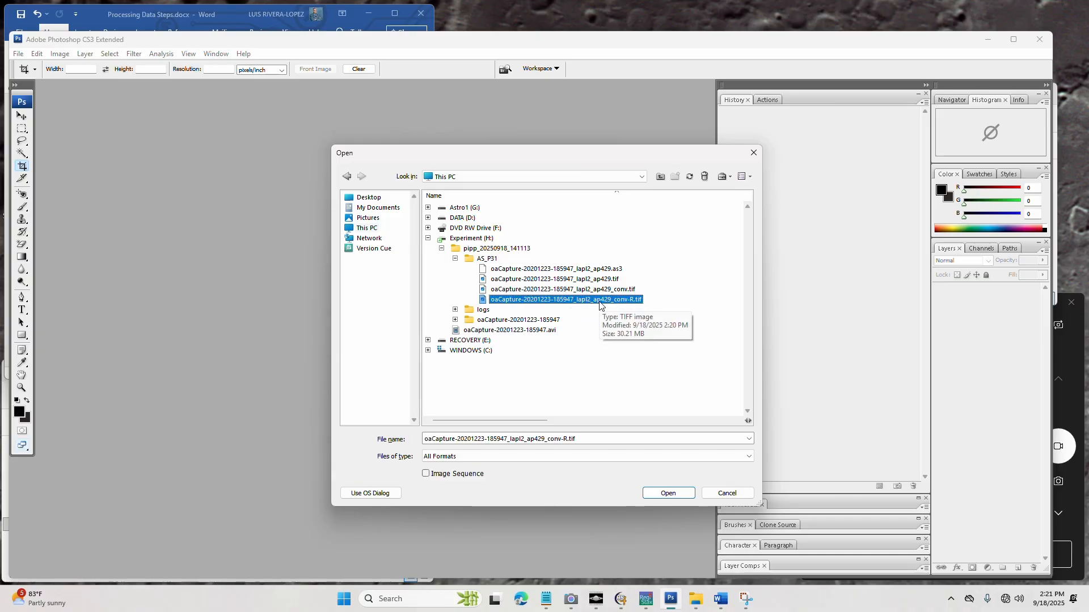
{"action": "double_click", "coordinate": [599, 301]}
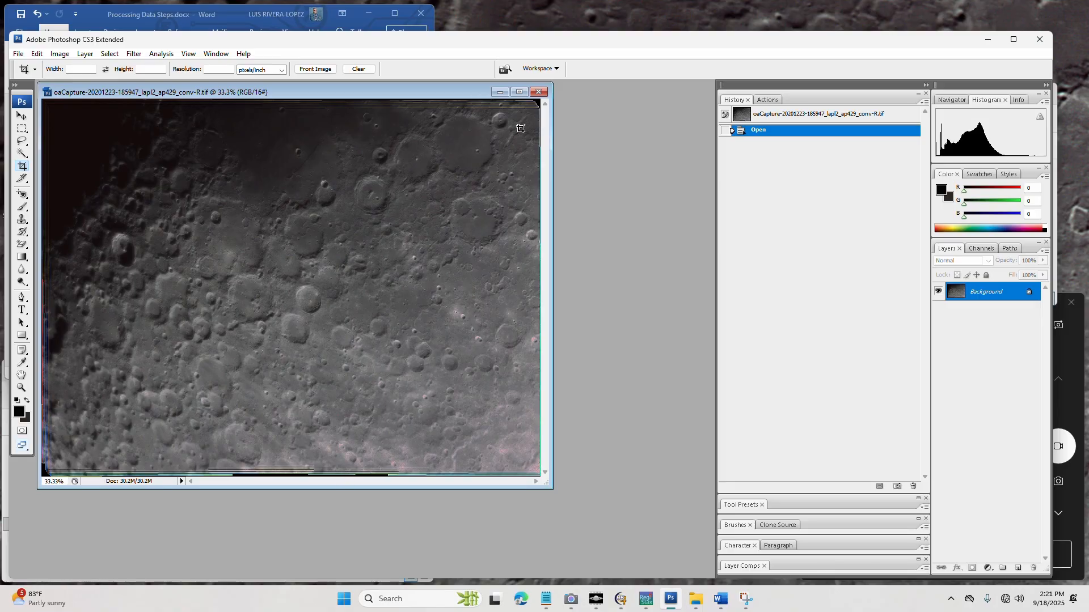
Crop the stacking artefacts off the edges of the lunar image, and check its colour mode and bit depth
{"action": "left_click_drag", "start_coordinate": [531, 113], "coordinate": [54, 469]}
{"action": "key", "text": "Return"}
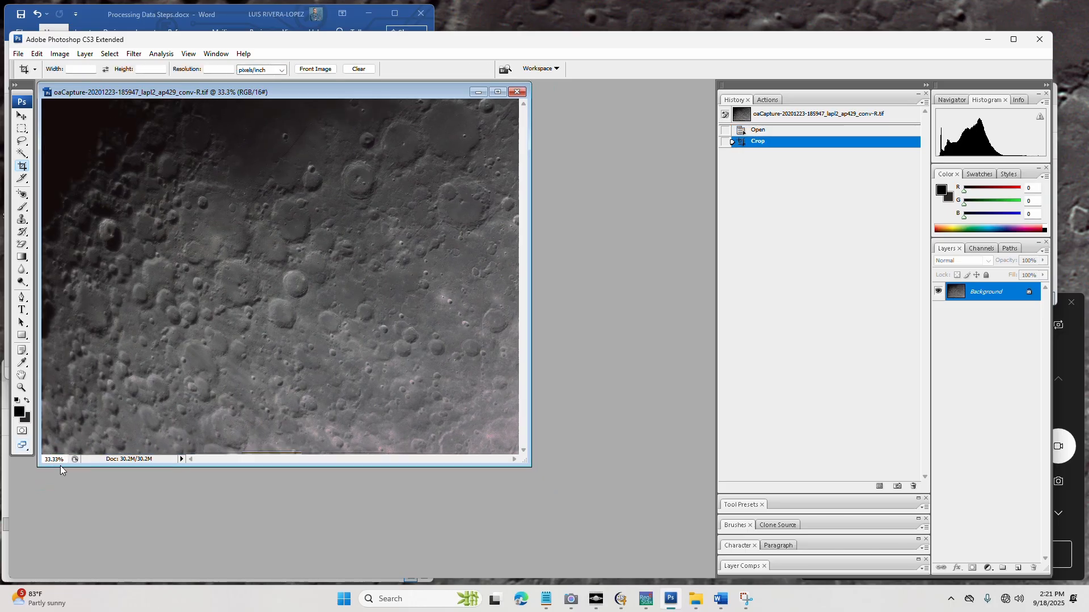
{"action": "left_click", "coordinate": [59, 54]}
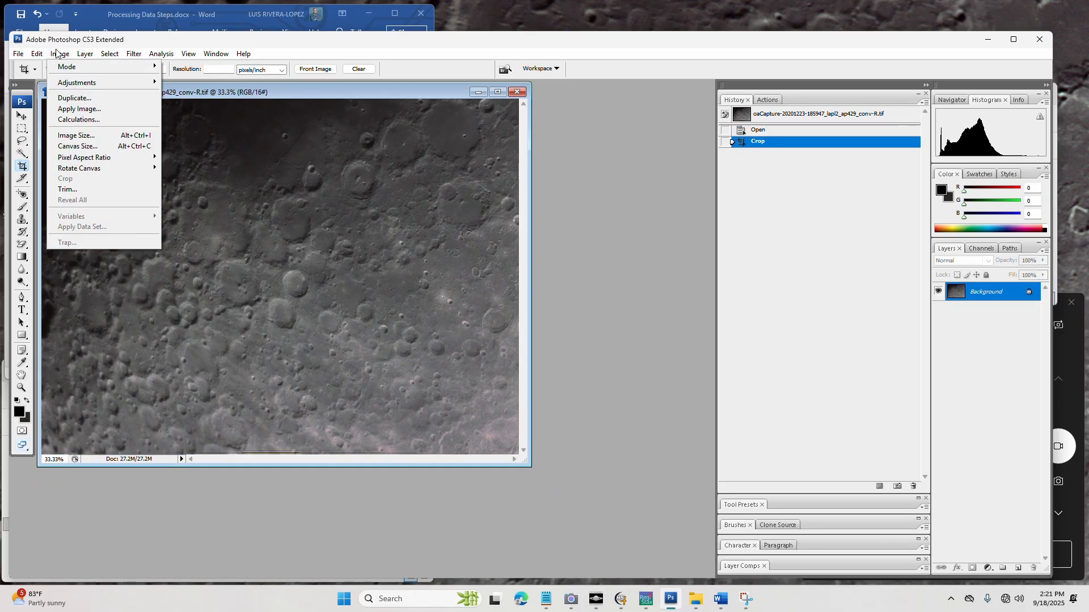
{"action": "mouse_move", "coordinate": [64, 67]}
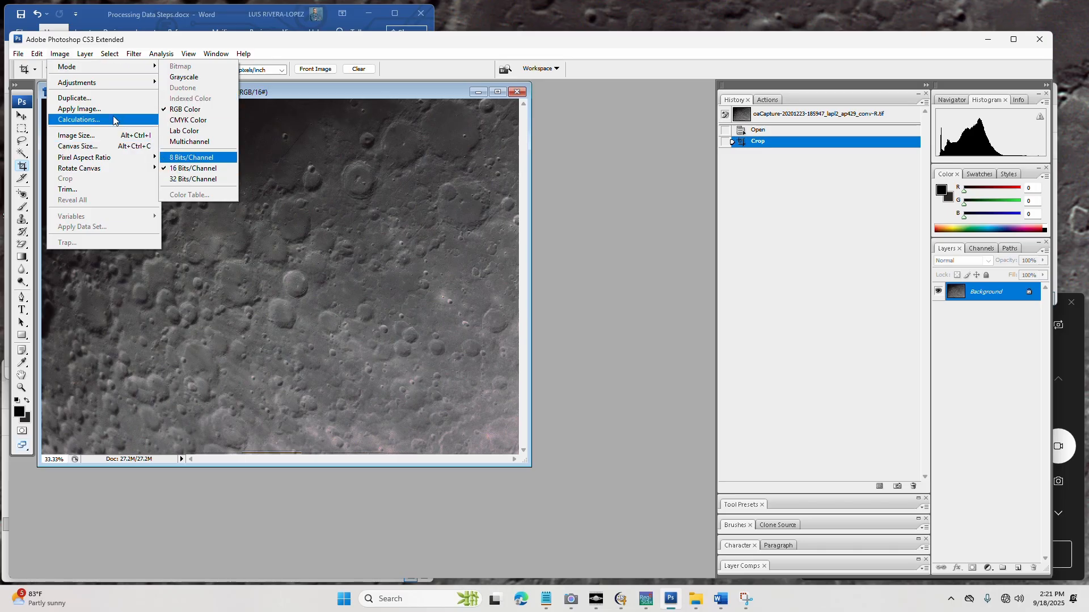
{"action": "left_click", "coordinate": [297, 84]}
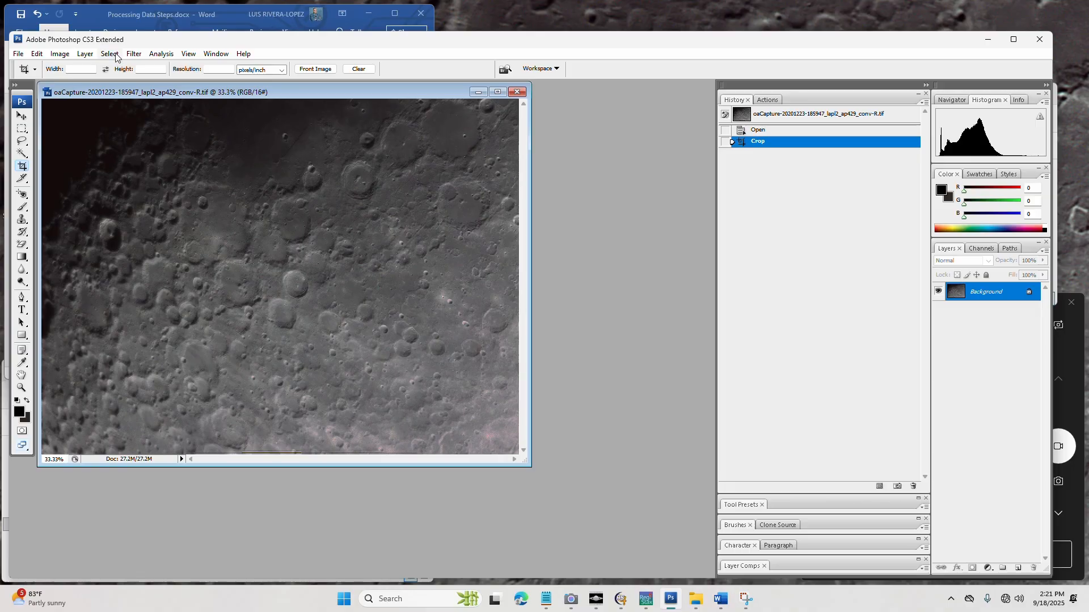
Brighten the image with Levels by setting the RGB midtone input level to 1.19
{"action": "left_click", "coordinate": [57, 55]}
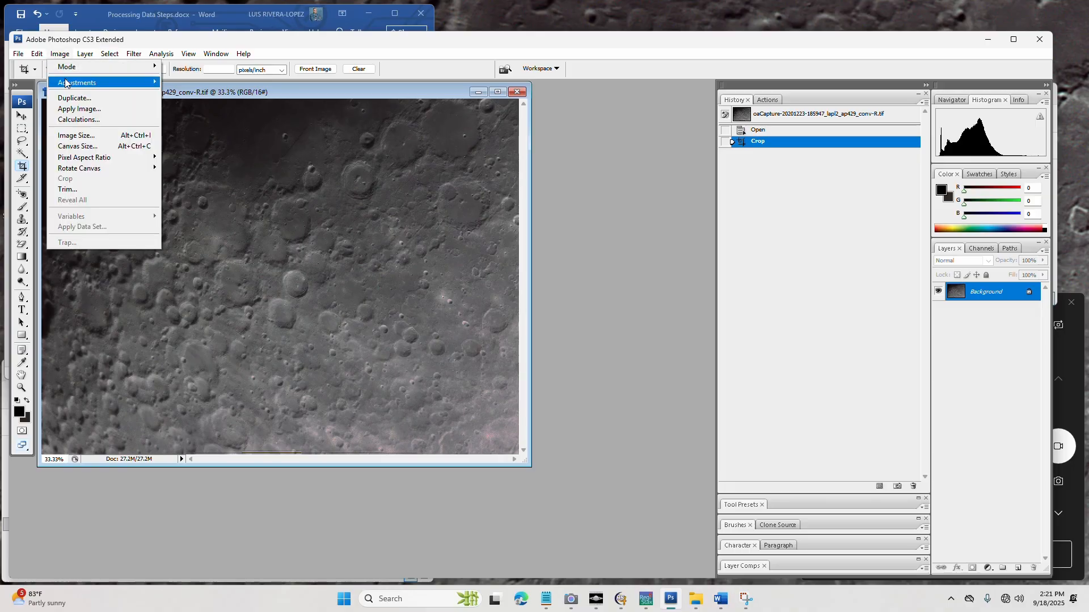
{"action": "mouse_move", "coordinate": [64, 66]}
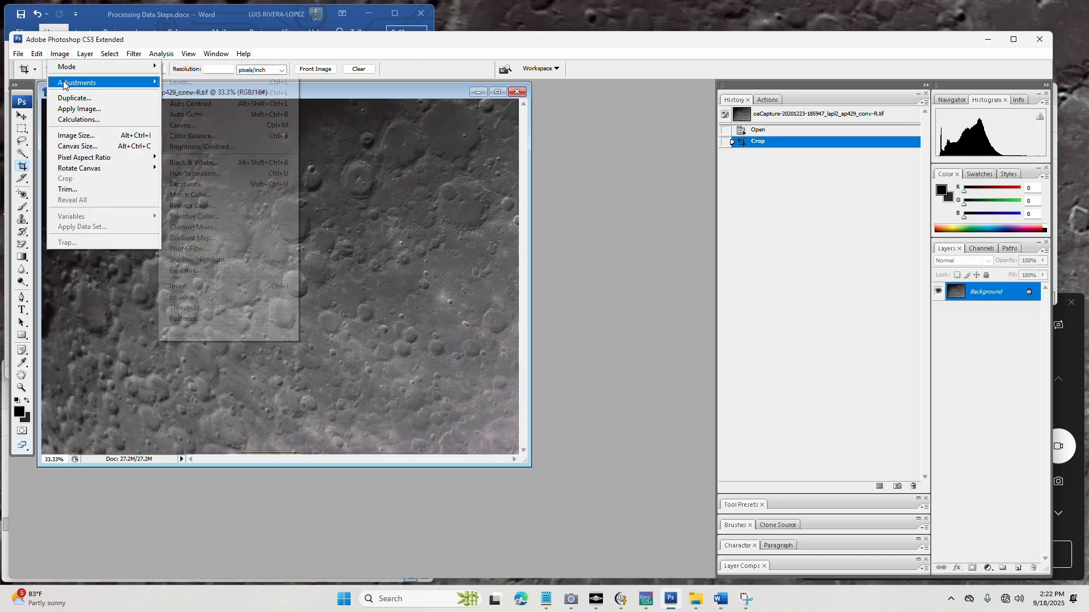
{"action": "left_click", "coordinate": [230, 86]}
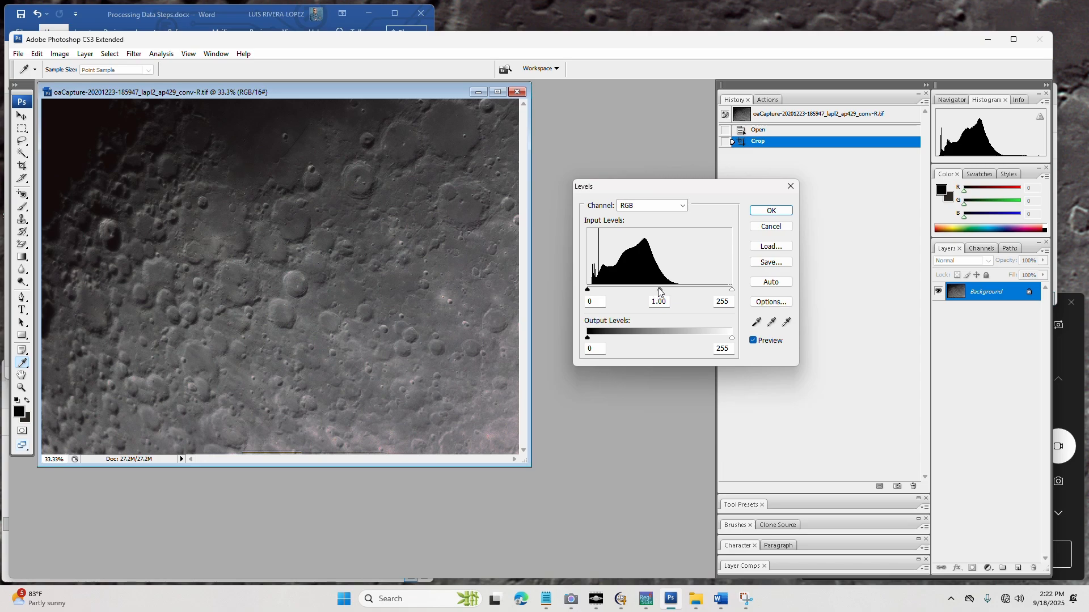
{"action": "left_click_drag", "start_coordinate": [660, 290], "coordinate": [651, 291]}
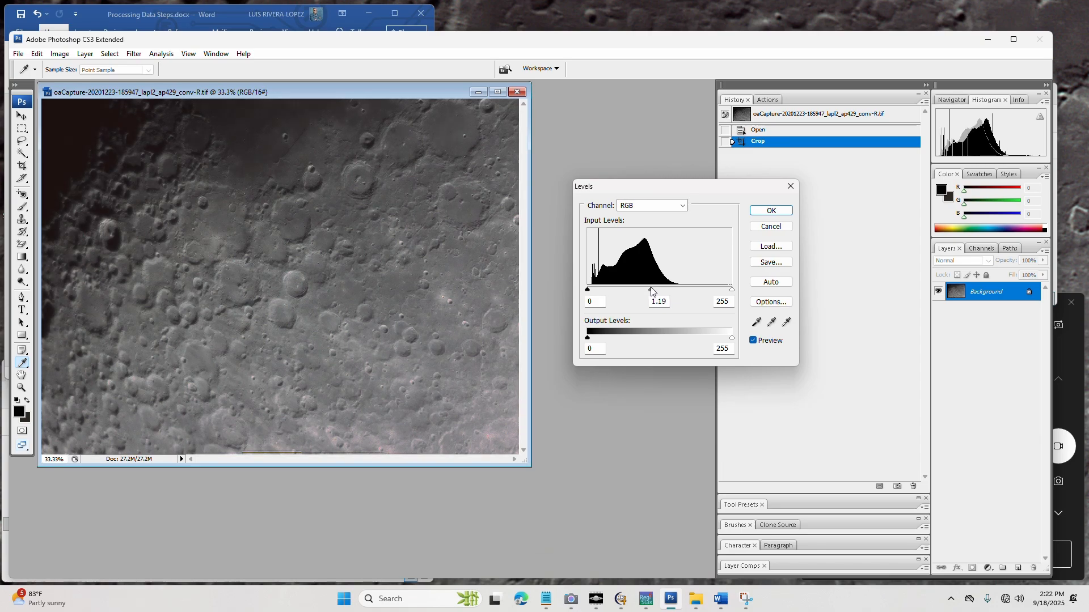
{"action": "left_click", "coordinate": [770, 210]}
Apply the Smart Sharpen filter to the lunar image
{"action": "left_click", "coordinate": [132, 54]}
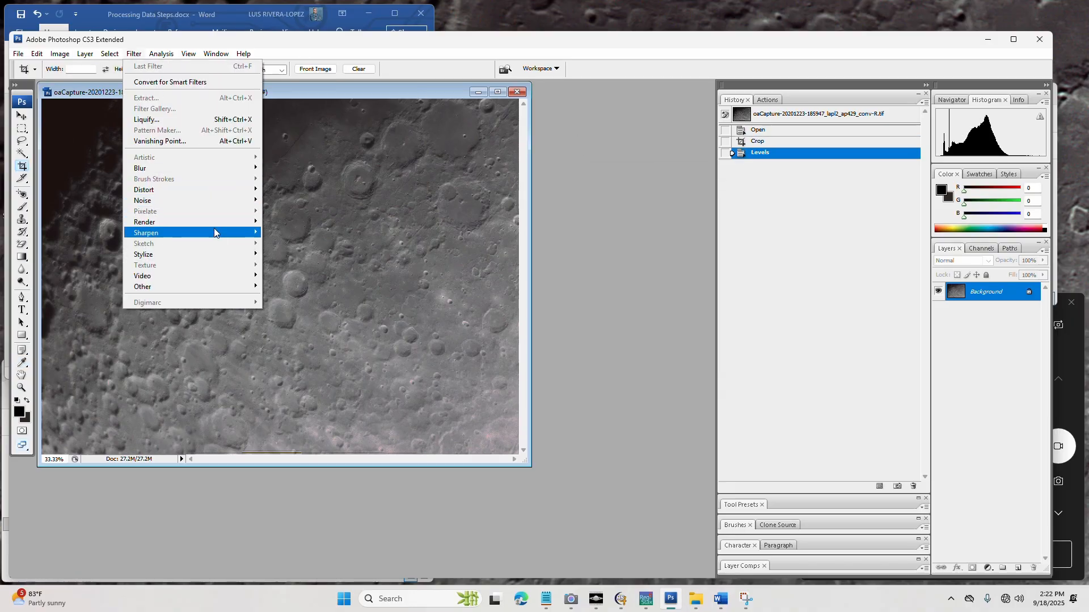
{"action": "mouse_move", "coordinate": [214, 229]}
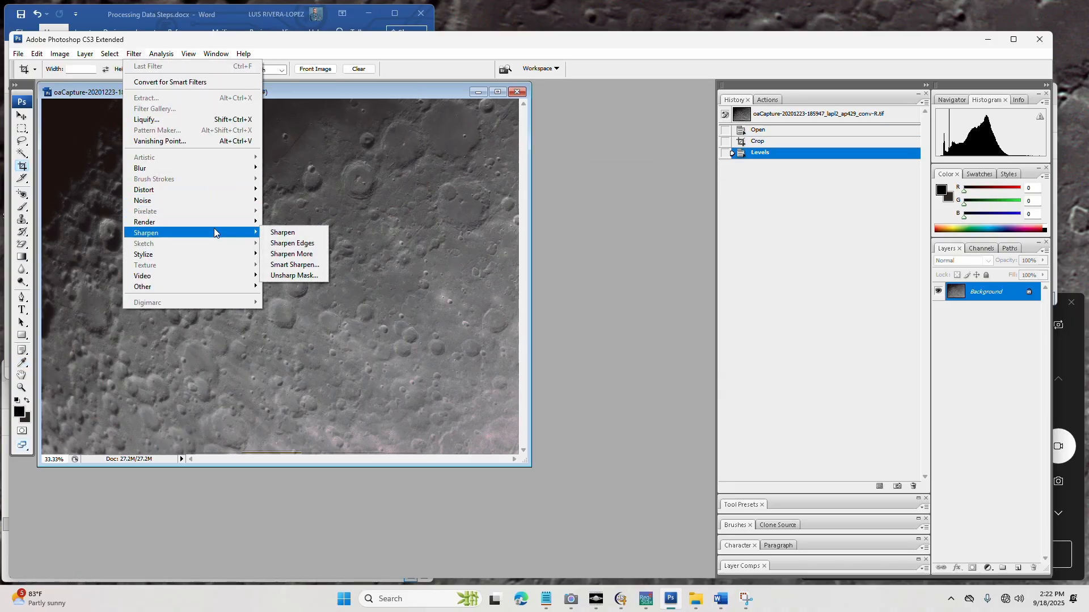
{"action": "left_click", "coordinate": [289, 264]}
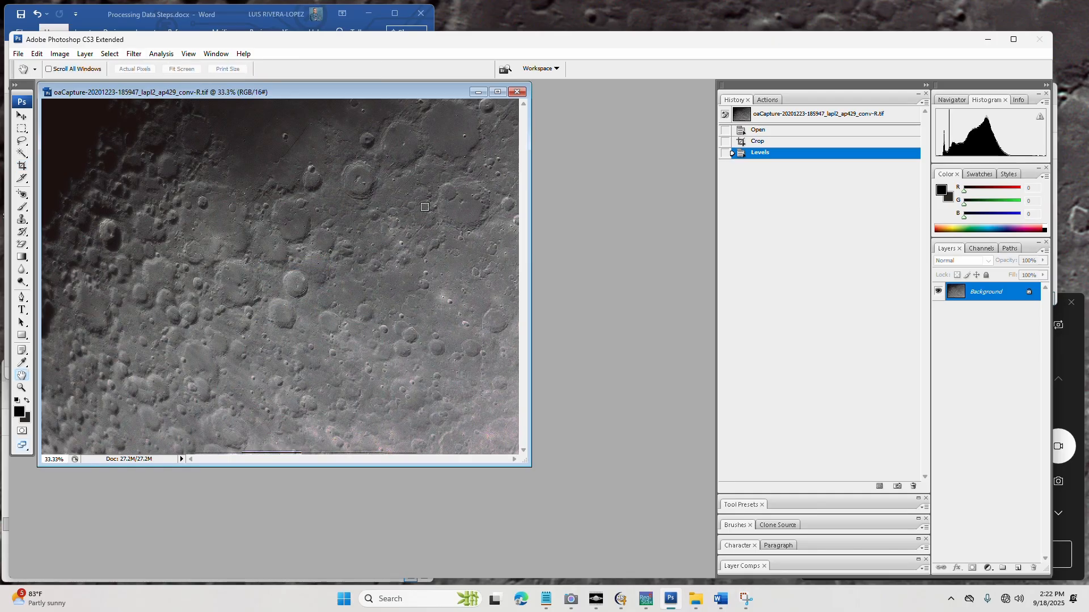
{"action": "left_click_drag", "start_coordinate": [1087, 235], "coordinate": [811, 158]}
{"action": "left_click", "coordinate": [883, 176]}
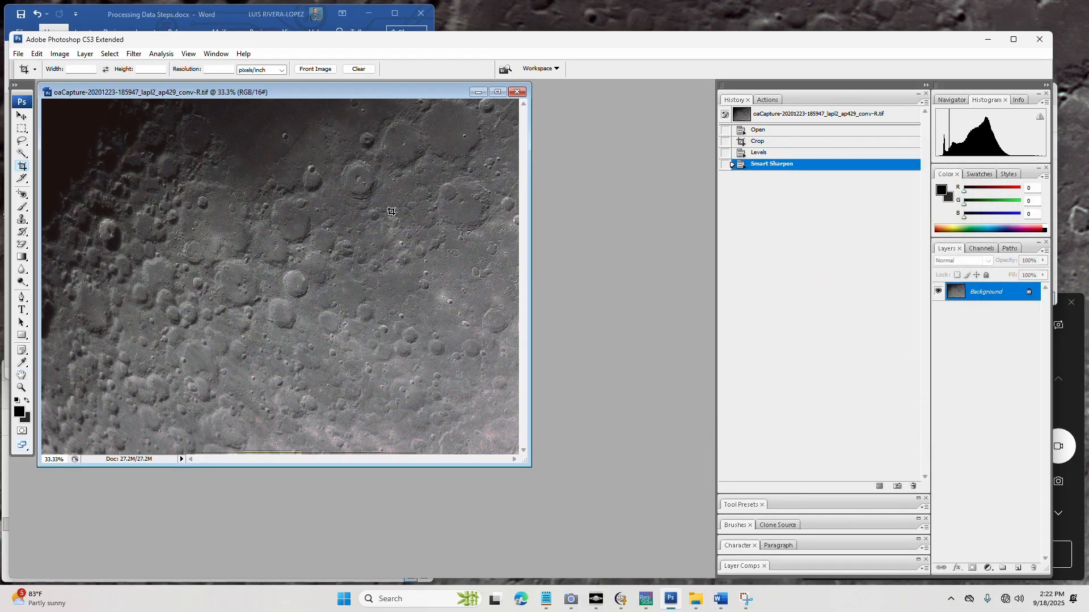
Apply the Reduce Noise filter to the lunar image, keeping the filter's existing settings
{"action": "left_click", "coordinate": [136, 56]}
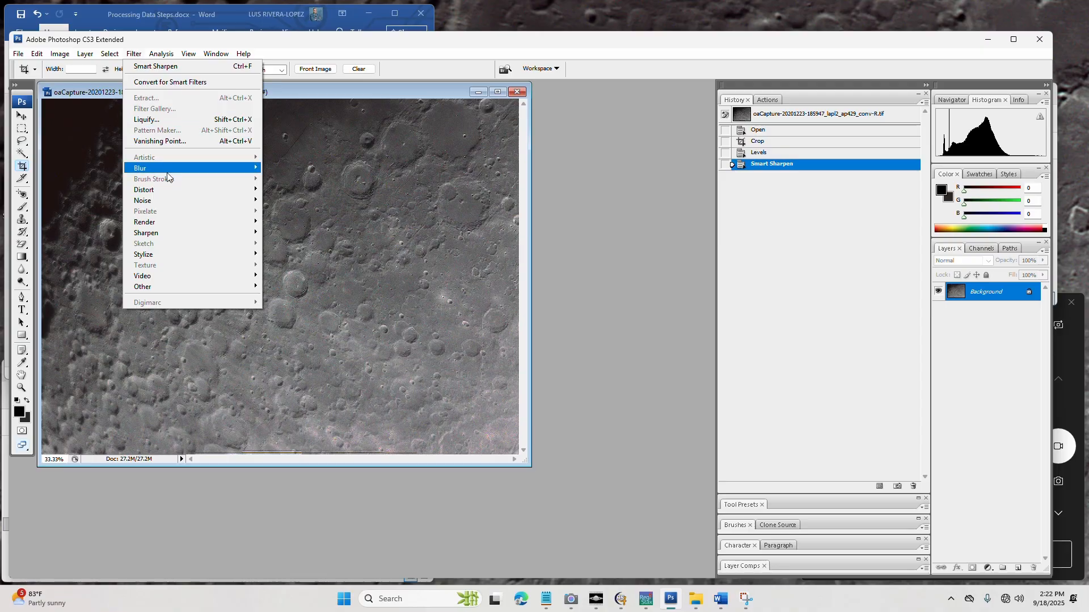
{"action": "mouse_move", "coordinate": [176, 200]}
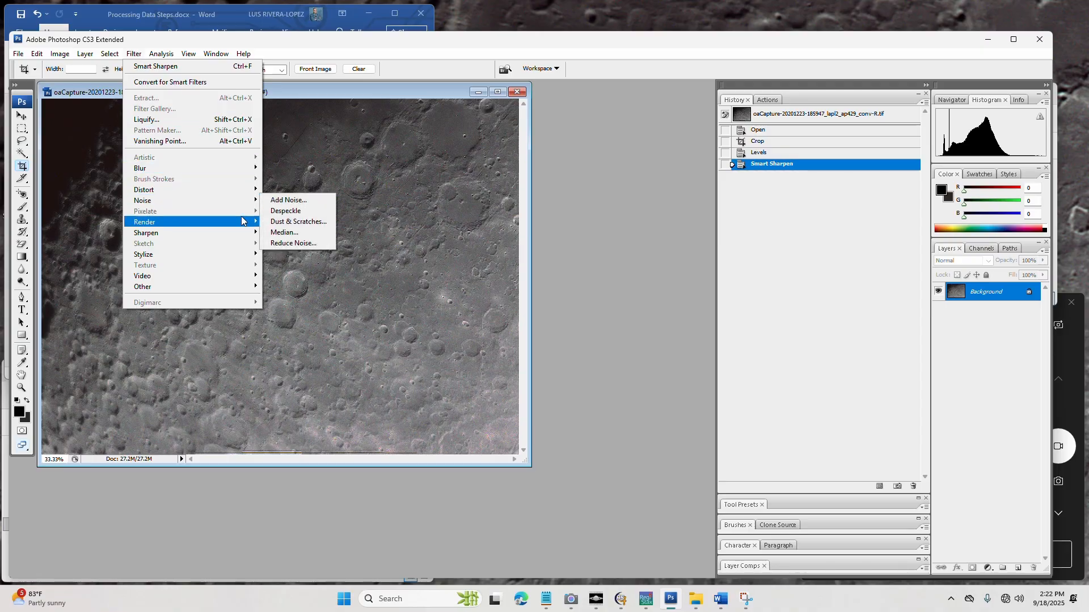
{"action": "left_click", "coordinate": [284, 242]}
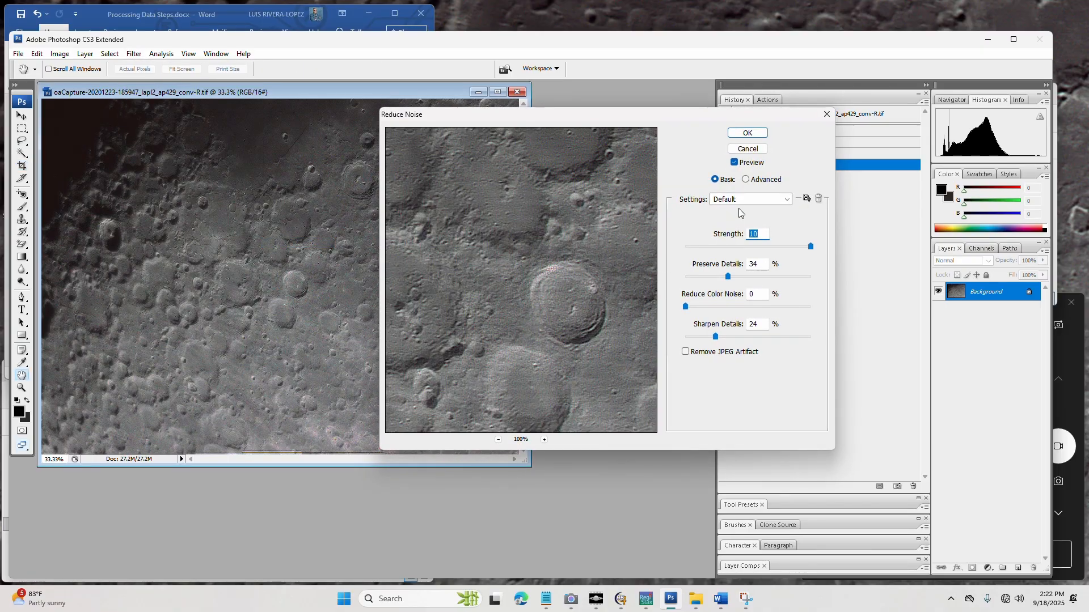
{"action": "left_click", "coordinate": [753, 130]}
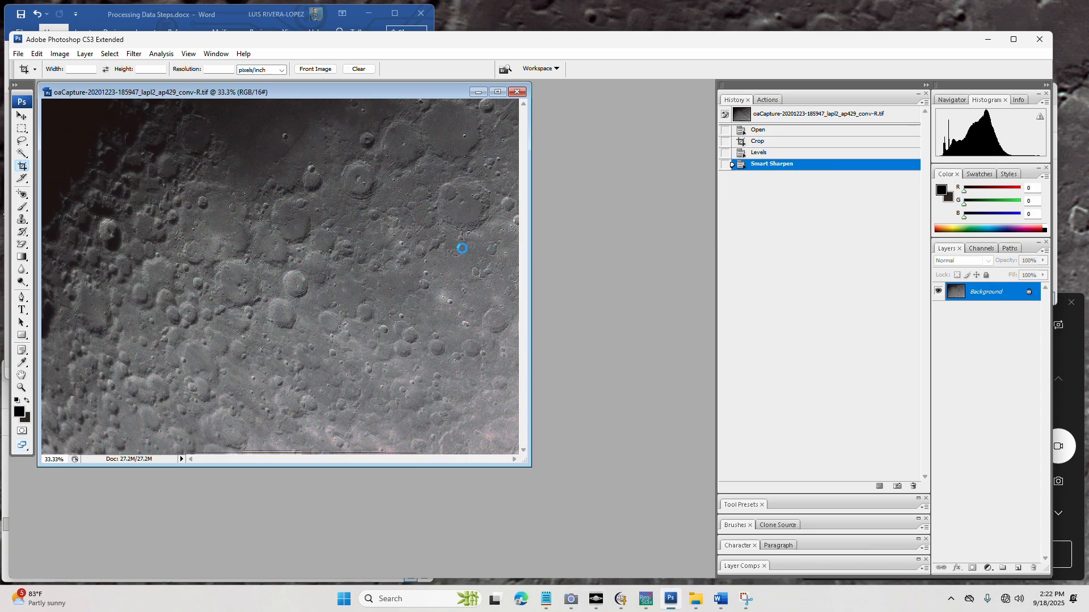
{"action": "left_click", "coordinate": [18, 54]}
{"action": "left_click", "coordinate": [34, 199]}
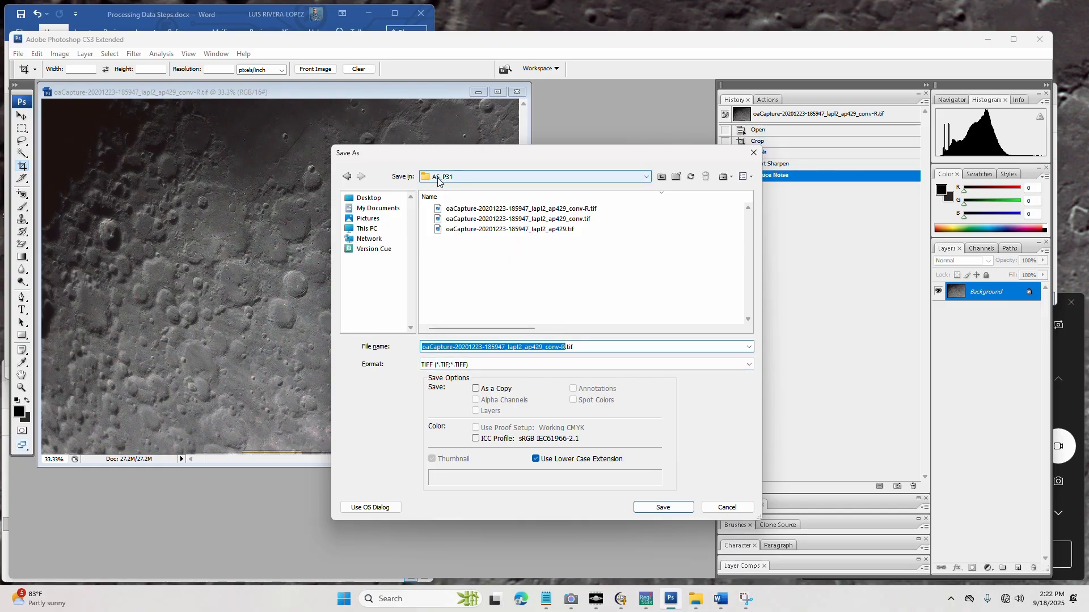
{"action": "left_click", "coordinate": [566, 349]}
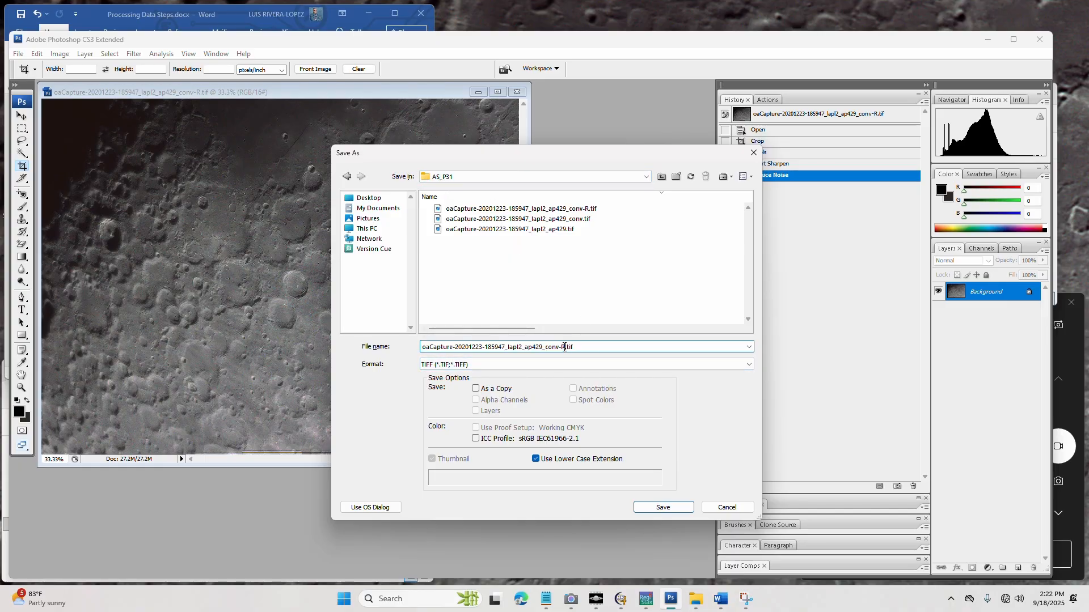
{"action": "left_click_drag", "start_coordinate": [562, 347], "coordinate": [577, 345]}
{"action": "type", "text": "-R"}
{"action": "left_click", "coordinate": [674, 507]}
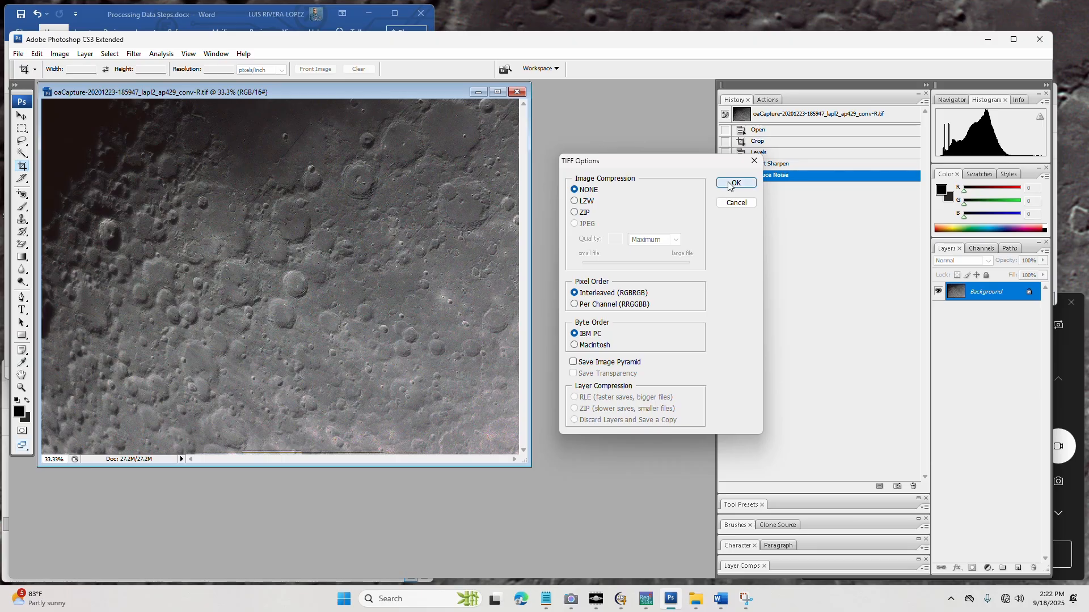
{"action": "left_click", "coordinate": [728, 181]}
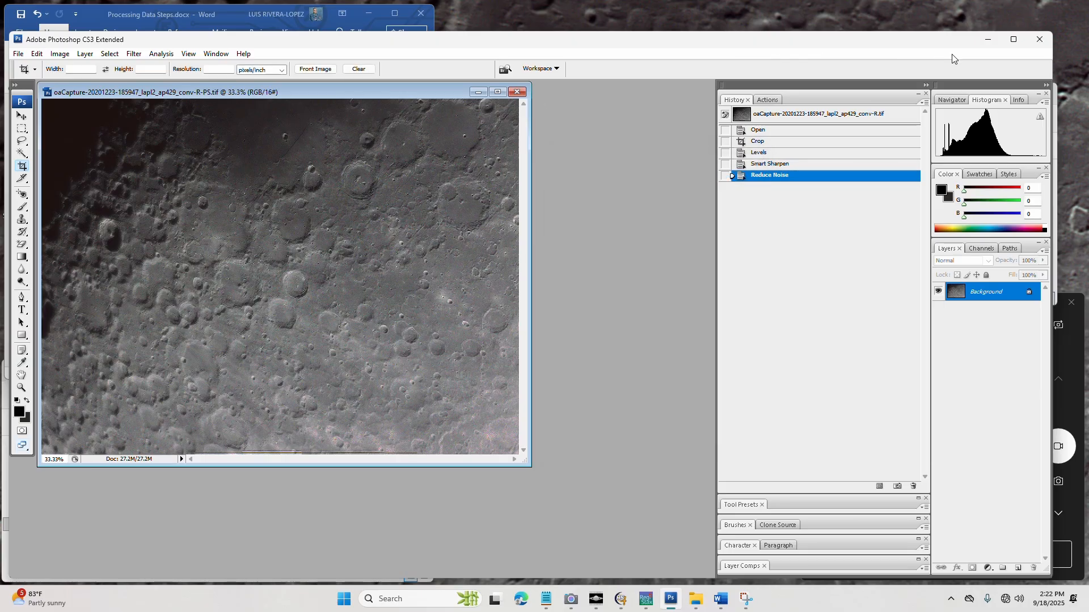
{"action": "left_click", "coordinate": [990, 42]}
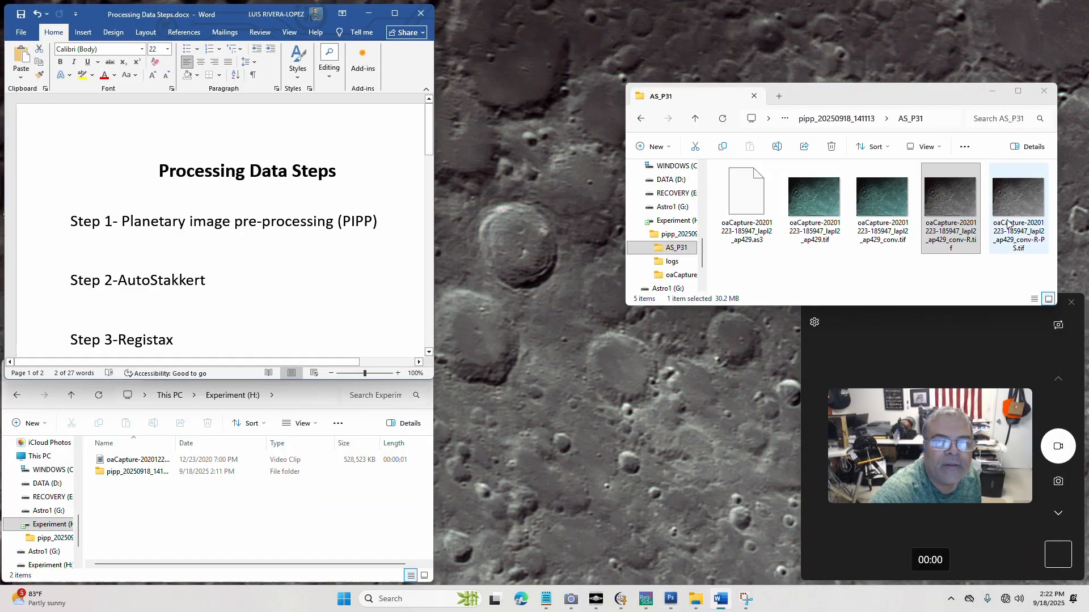
{"action": "left_click", "coordinate": [1029, 218]}
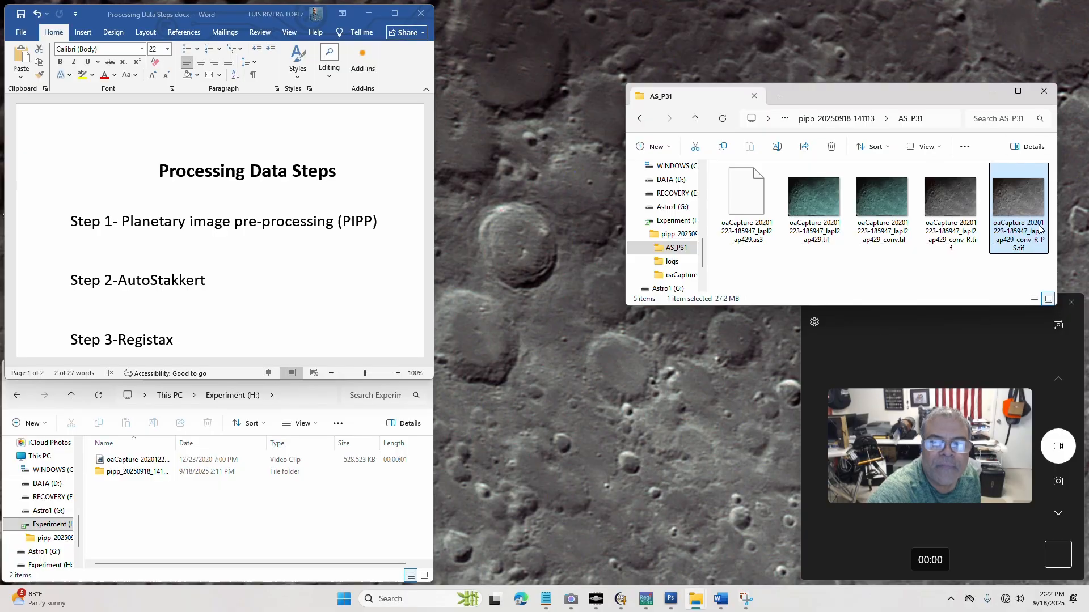
{"action": "double_click", "coordinate": [1033, 219]}
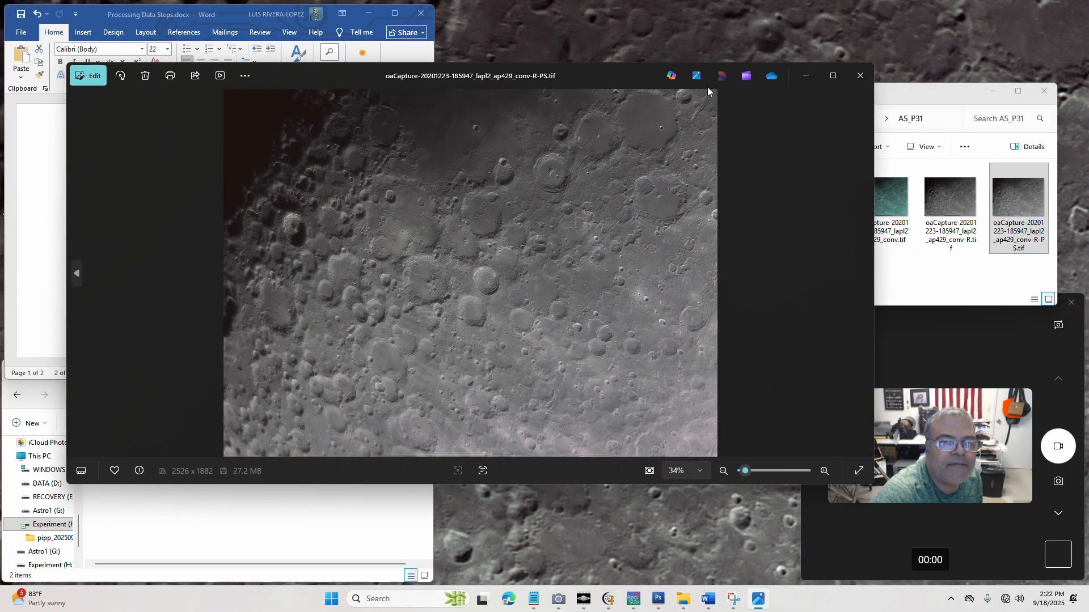
{"action": "left_click", "coordinate": [832, 75]}
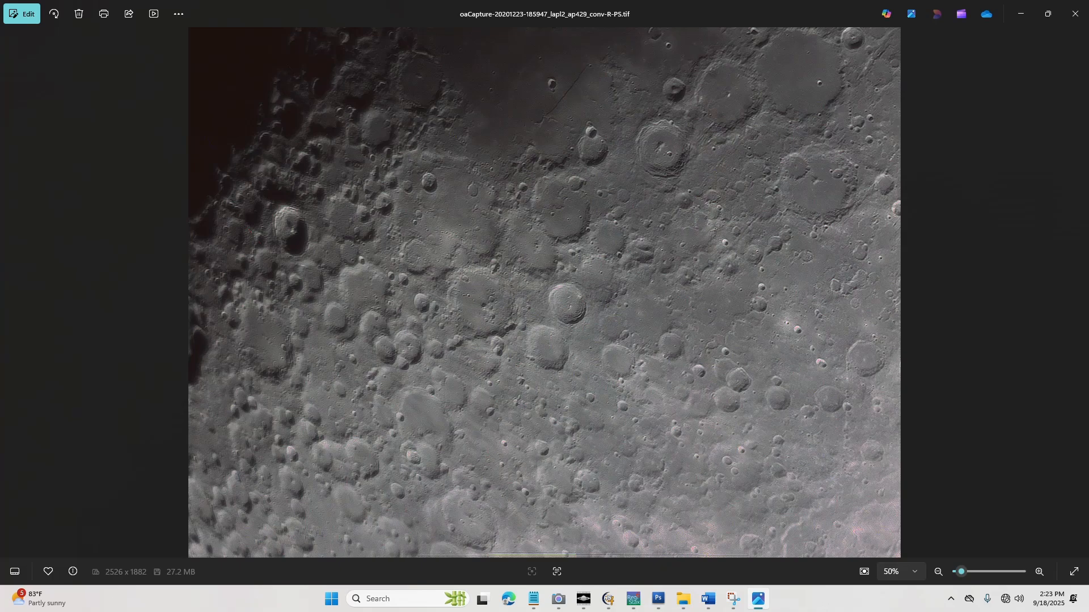
{"action": "left_click", "coordinate": [1048, 15]}
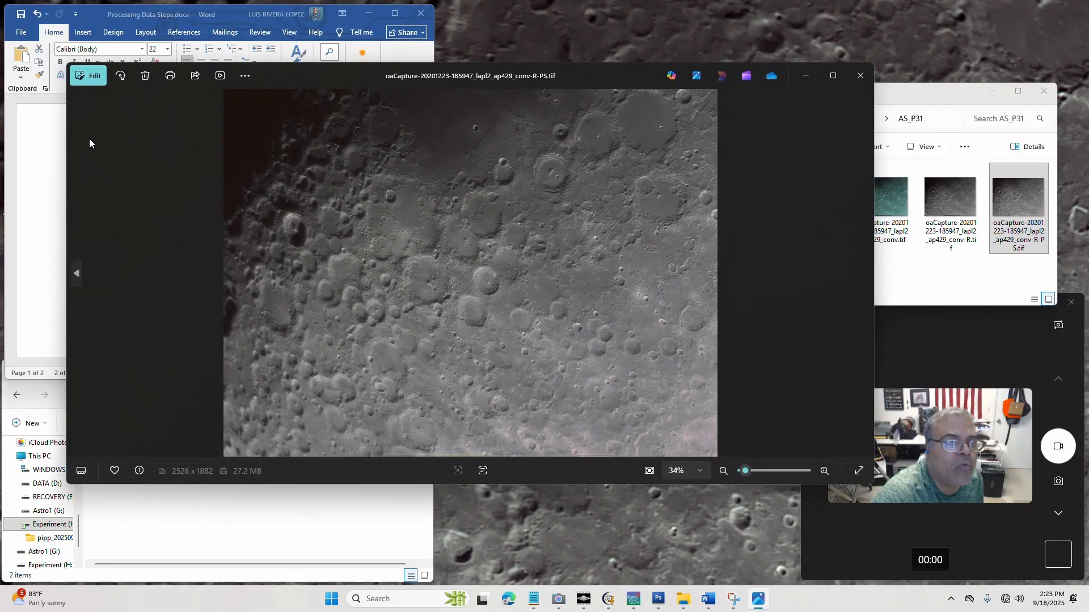
{"action": "left_click_drag", "start_coordinate": [66, 155], "coordinate": [367, 177]}
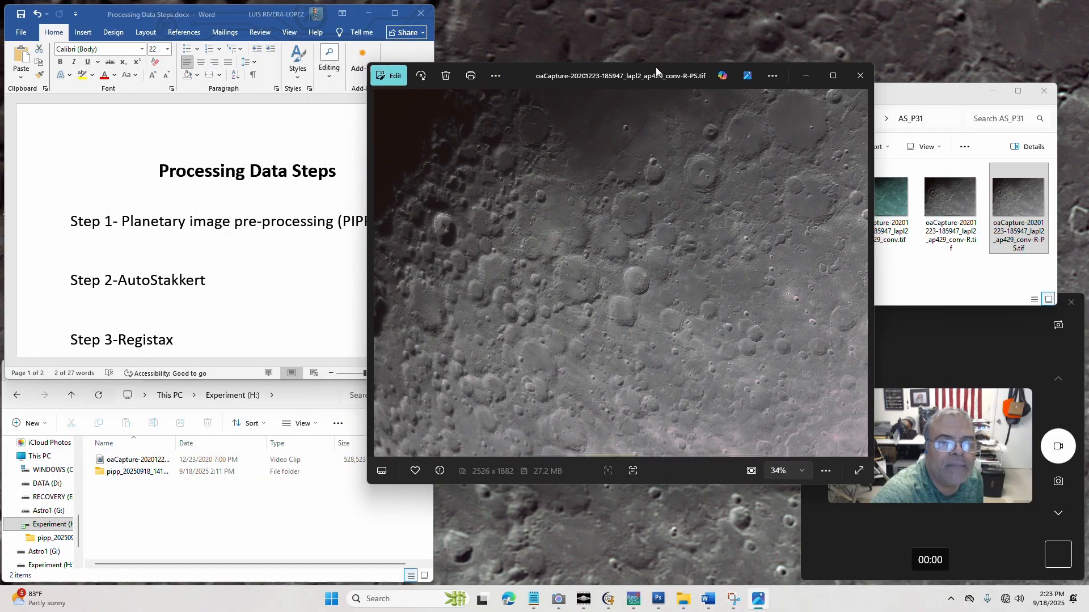
{"action": "left_click_drag", "start_coordinate": [659, 76], "coordinate": [830, 114]}
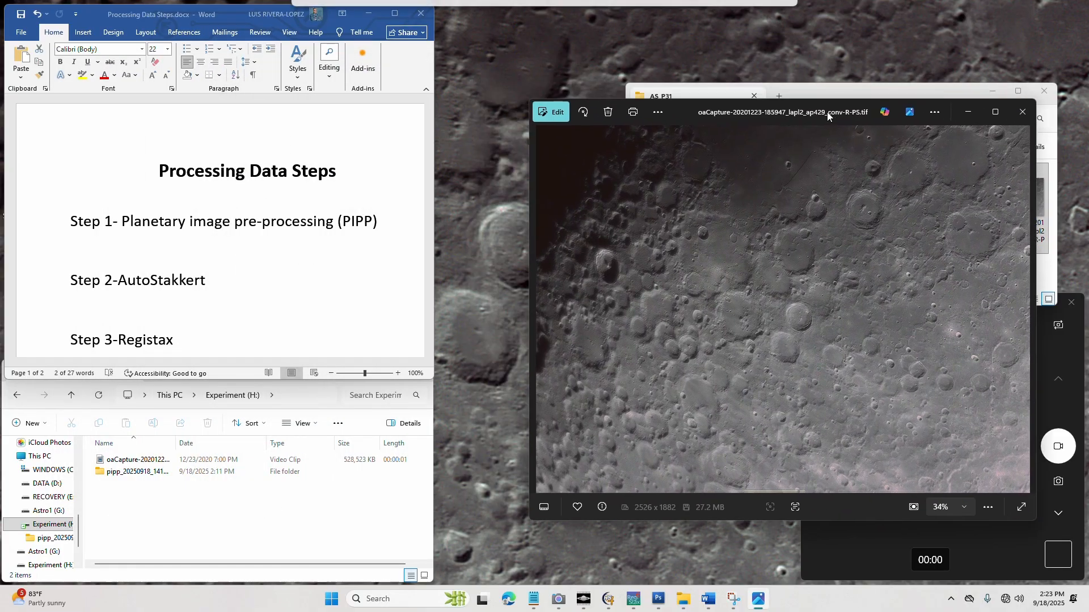
{"action": "left_click", "coordinate": [134, 473]}
{"action": "double_click", "coordinate": [133, 472]}
{"action": "left_click", "coordinate": [135, 482]}
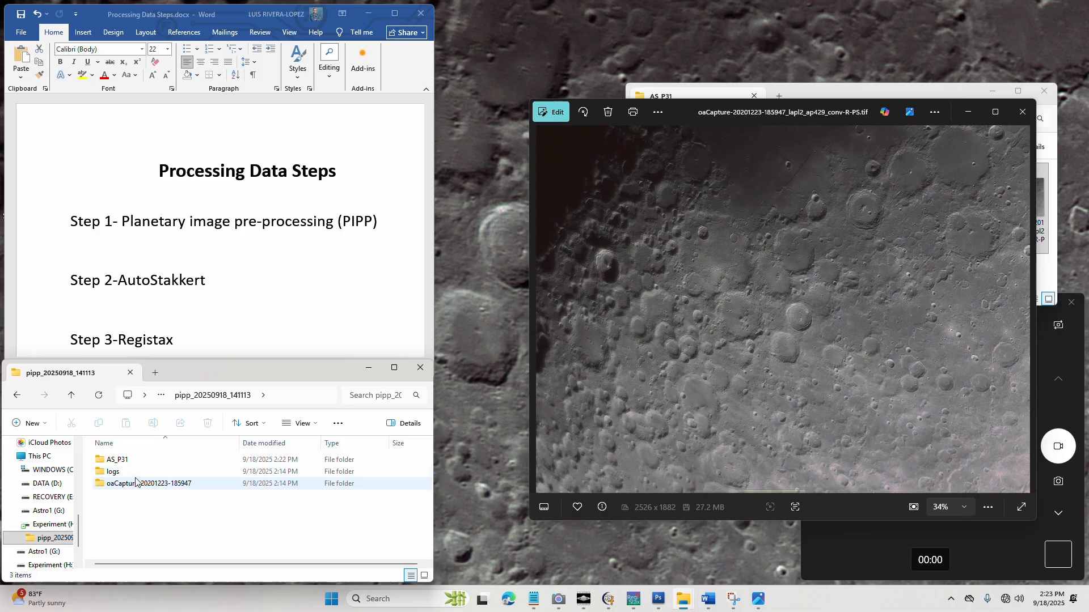
{"action": "double_click", "coordinate": [136, 482]}
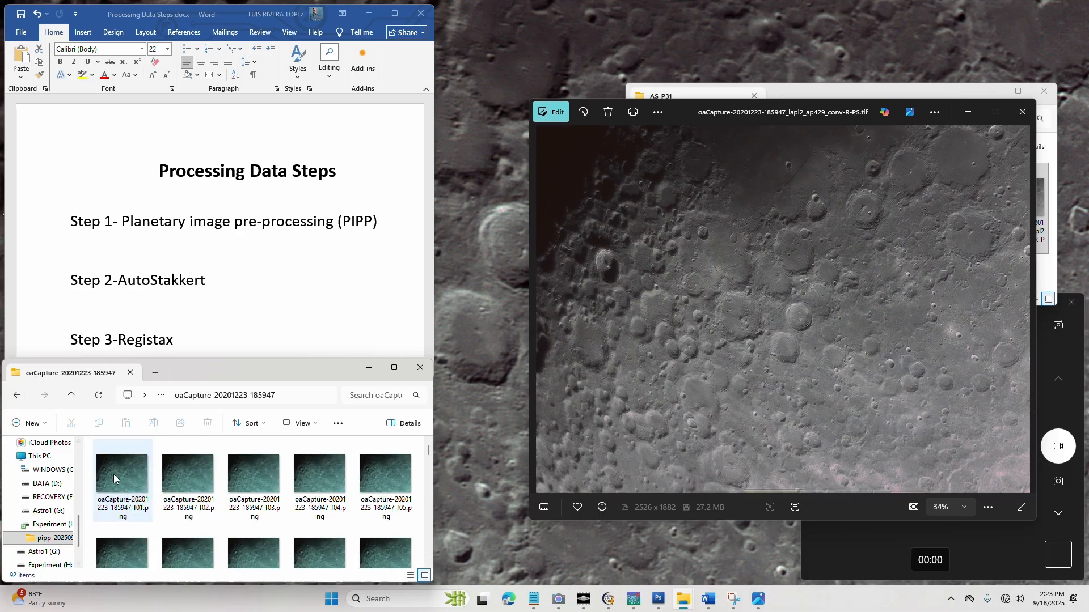
{"action": "double_click", "coordinate": [114, 478]}
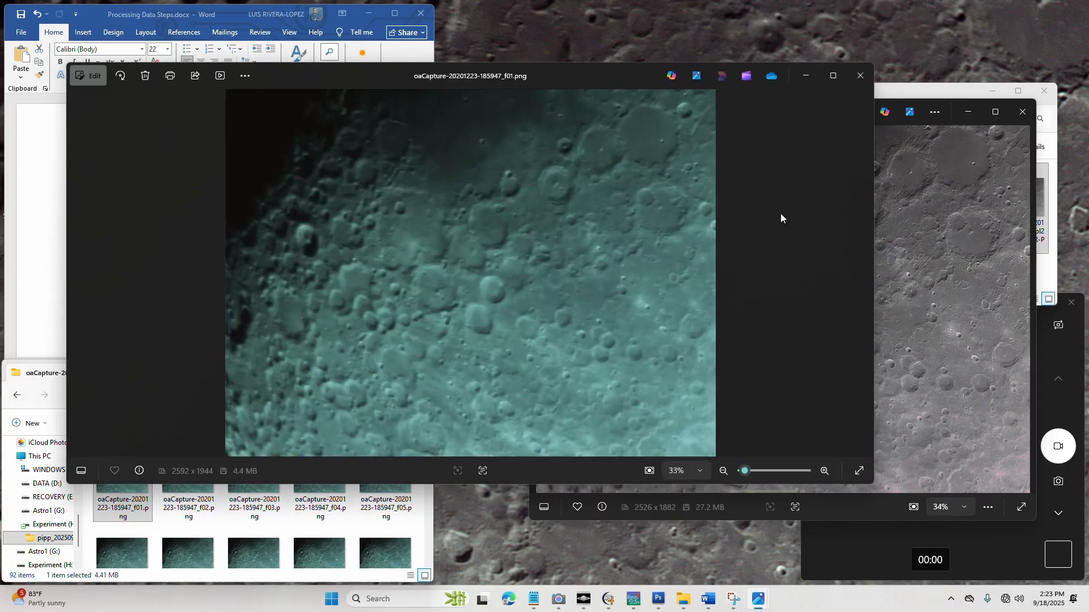
{"action": "left_click_drag", "start_coordinate": [873, 208], "coordinate": [568, 218]}
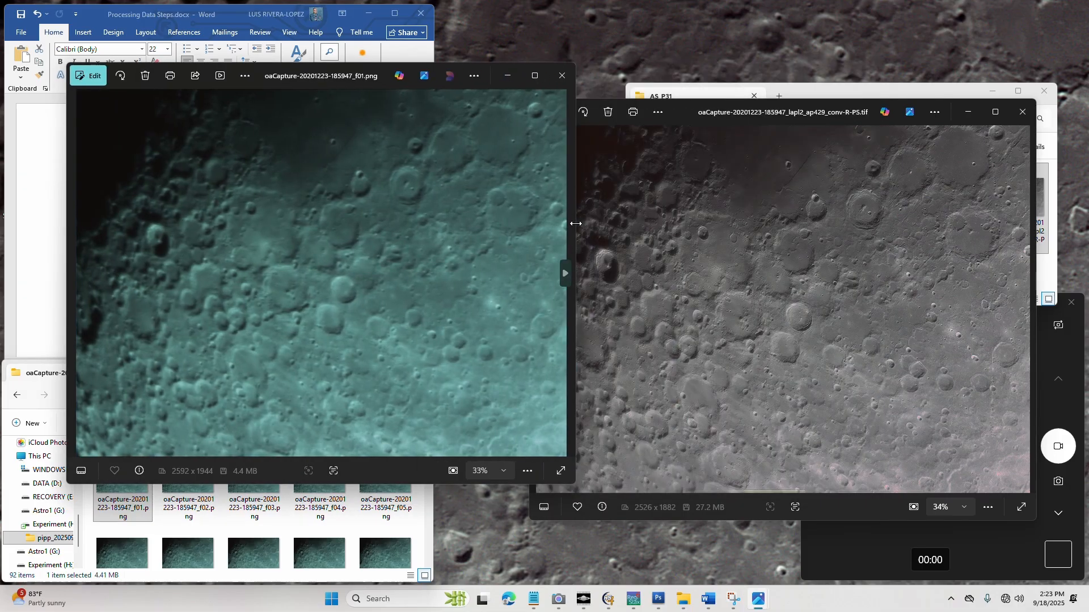
{"action": "left_click_drag", "start_coordinate": [336, 83], "coordinate": [288, 124]}
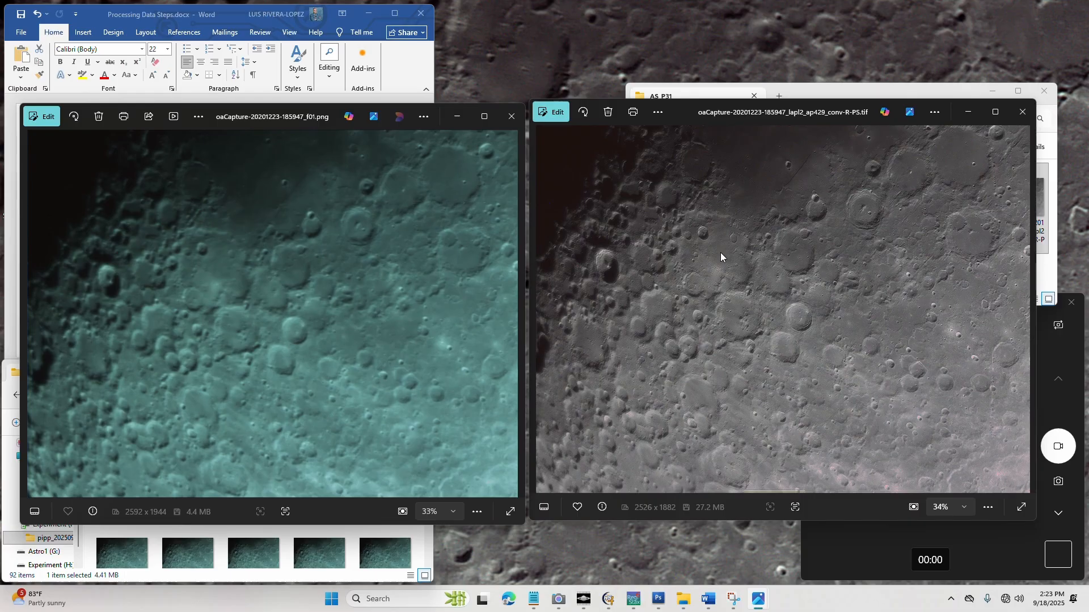
{"action": "left_click", "coordinate": [518, 117]}
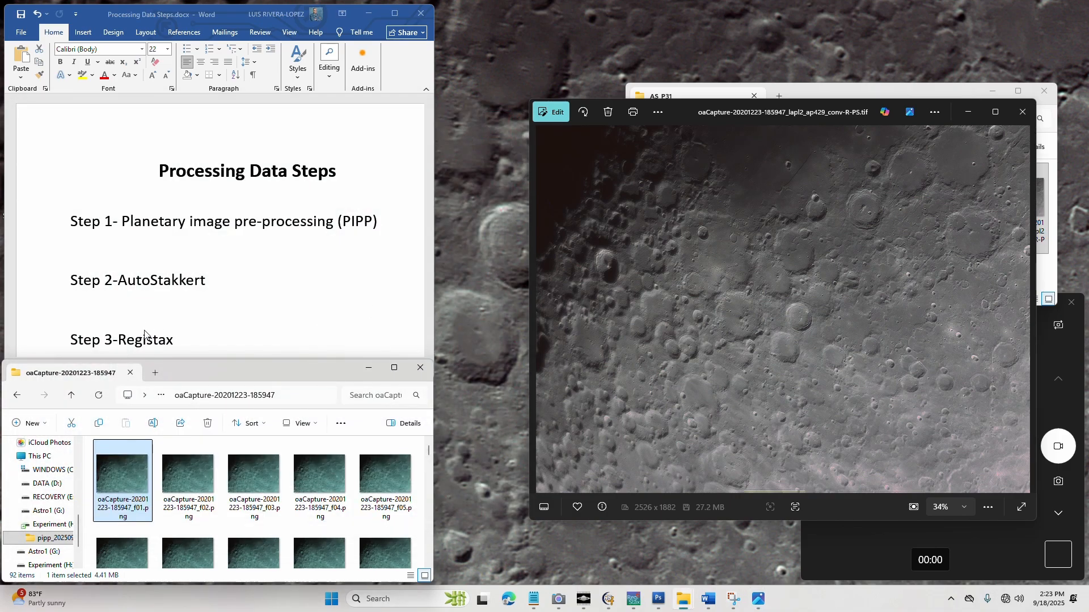
Review the list in Processing Data Steps.docx and highlight the "Step 4-PhotoshopCS3" text
{"action": "scroll", "coordinate": [151, 319], "scroll_direction": "down", "scroll_amount": 5}
{"action": "scroll", "coordinate": [191, 211], "scroll_direction": "down", "scroll_amount": 5}
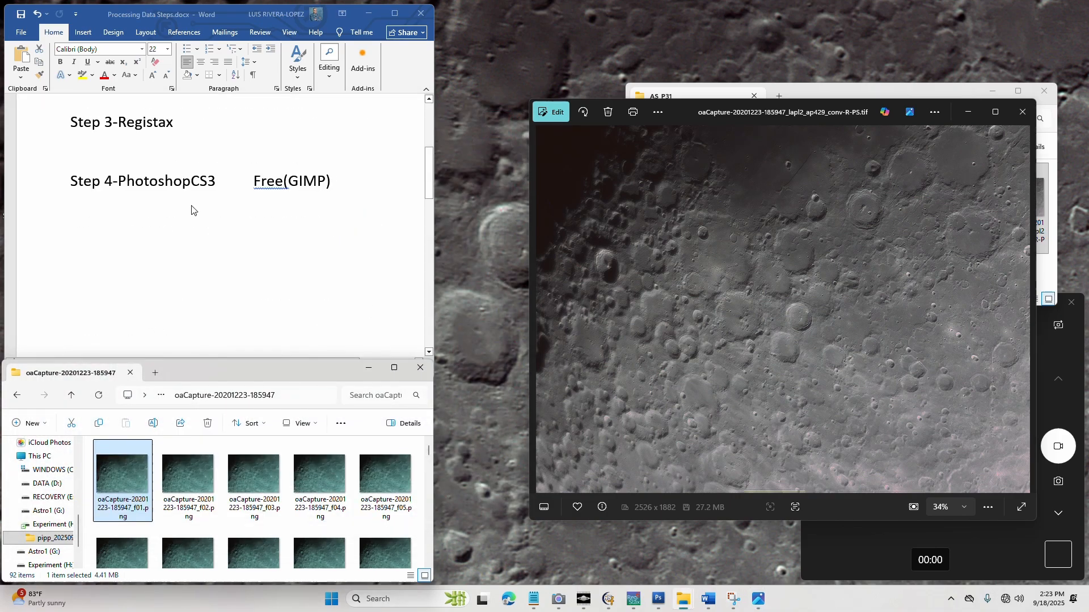
{"action": "left_click", "coordinate": [62, 184]}
{"action": "left_click_drag", "start_coordinate": [429, 170], "coordinate": [432, 141]}
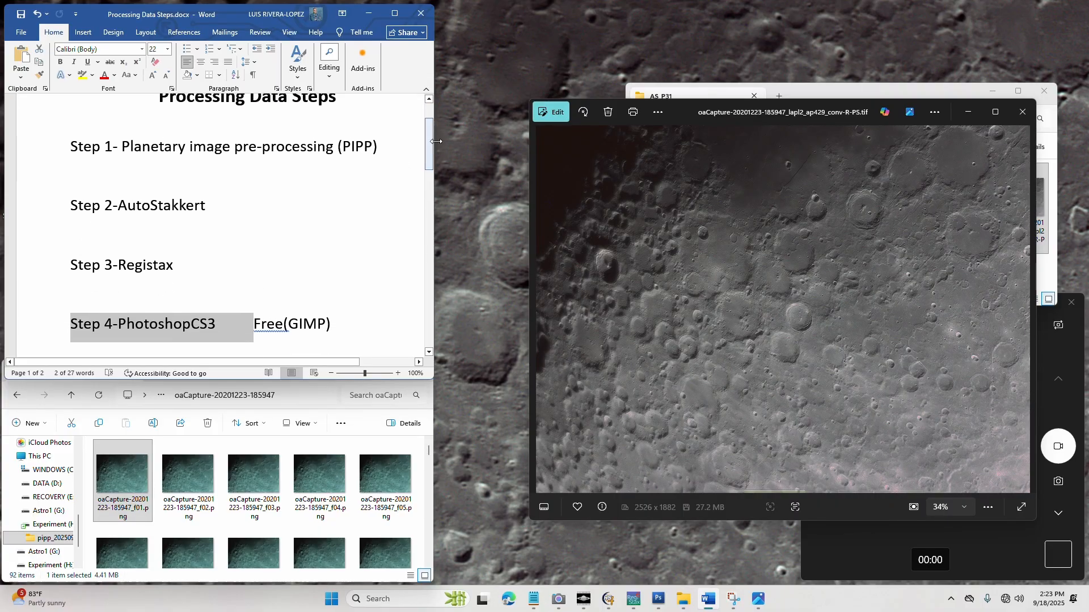
Inspect the finished lunar image full screen and zoomed in, and enlarge its viewer window with the AS_P31 folder window minimised
{"action": "left_click_drag", "start_coordinate": [802, 113], "coordinate": [563, 120]}
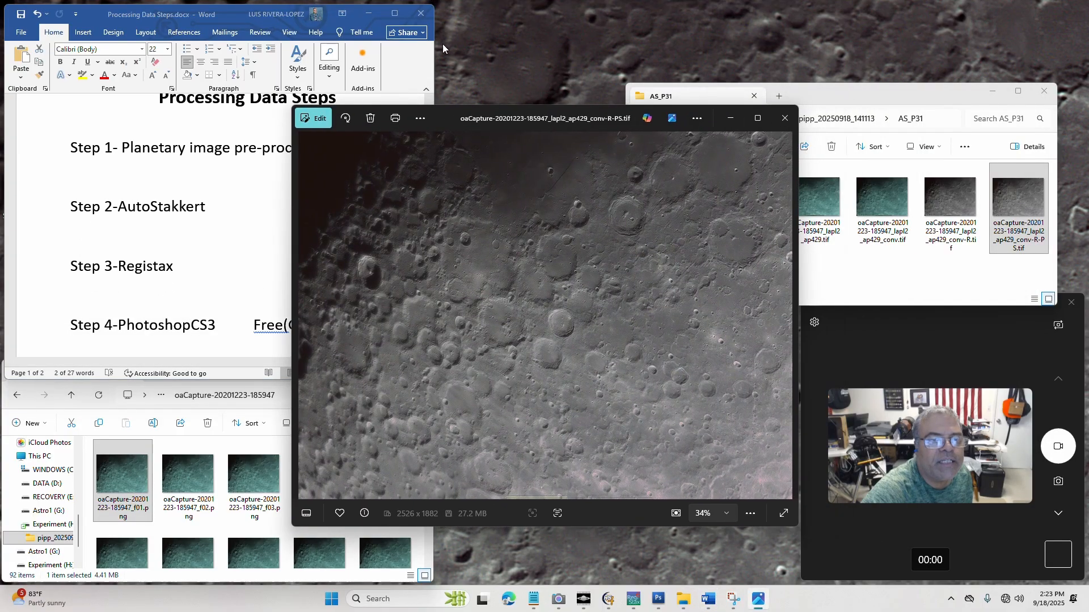
{"action": "left_click_drag", "start_coordinate": [499, 114], "coordinate": [211, 20]}
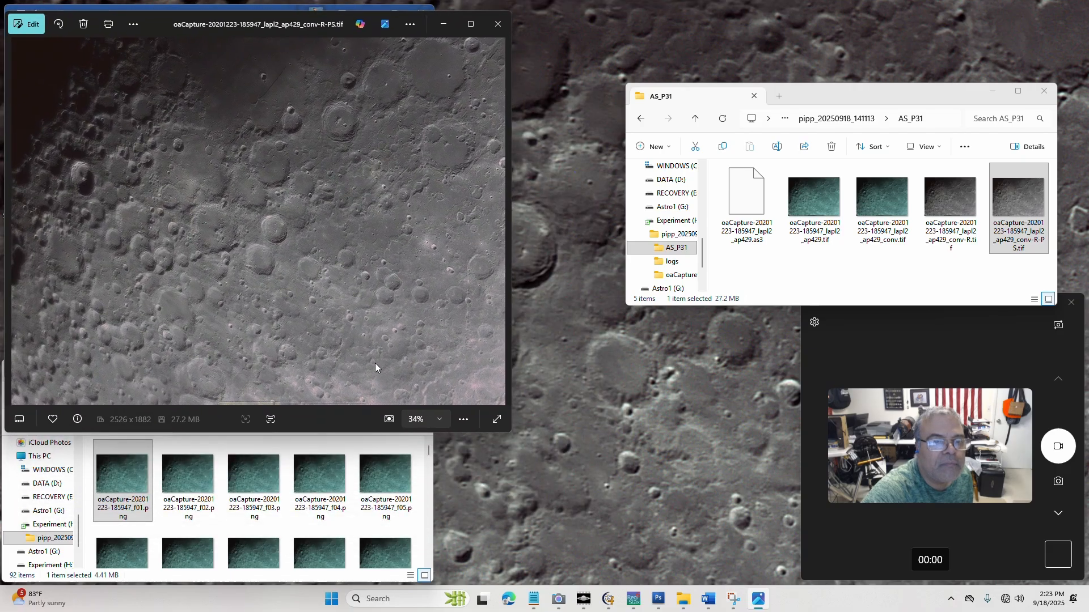
{"action": "left_click", "coordinate": [499, 422]}
{"action": "scroll", "coordinate": [1015, 21], "scroll_direction": "up", "scroll_amount": 3}
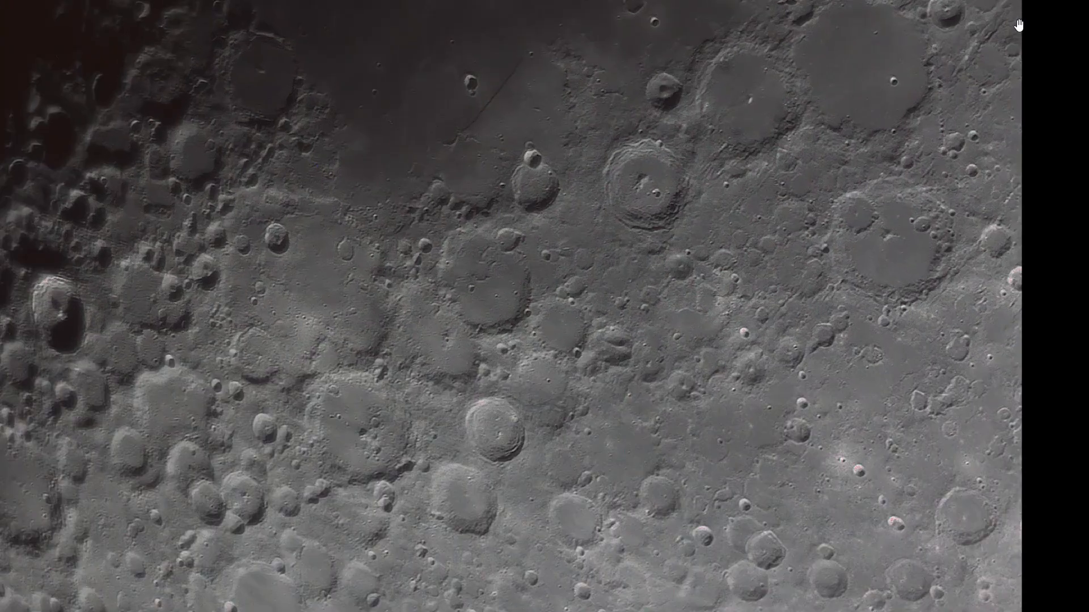
{"action": "scroll", "coordinate": [1021, 24], "scroll_direction": "down", "scroll_amount": 4}
{"action": "key", "text": "Escape"}
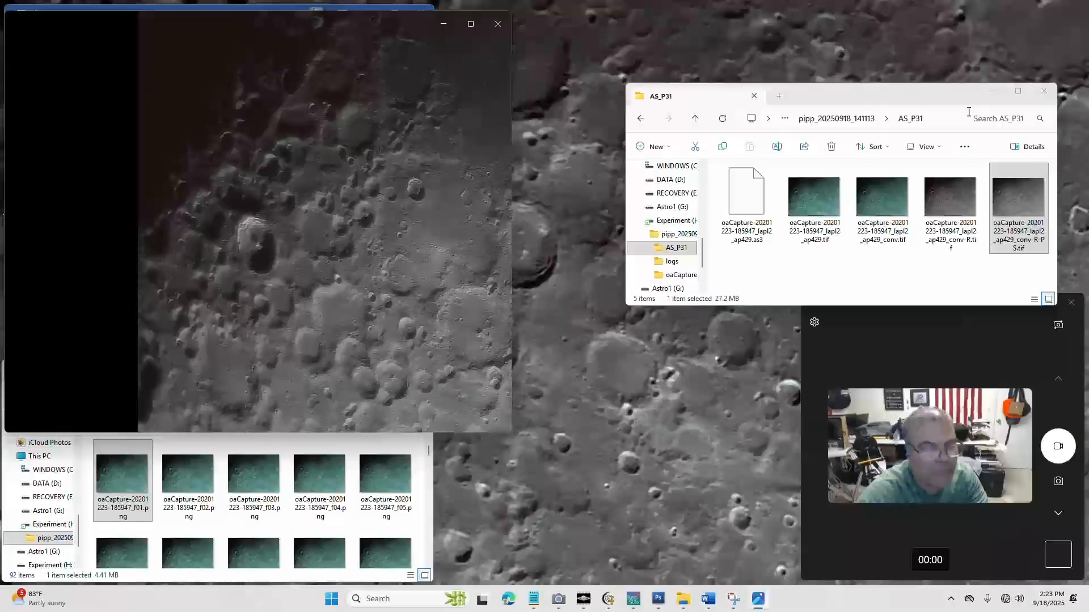
{"action": "left_click_drag", "start_coordinate": [511, 434], "coordinate": [798, 591]}
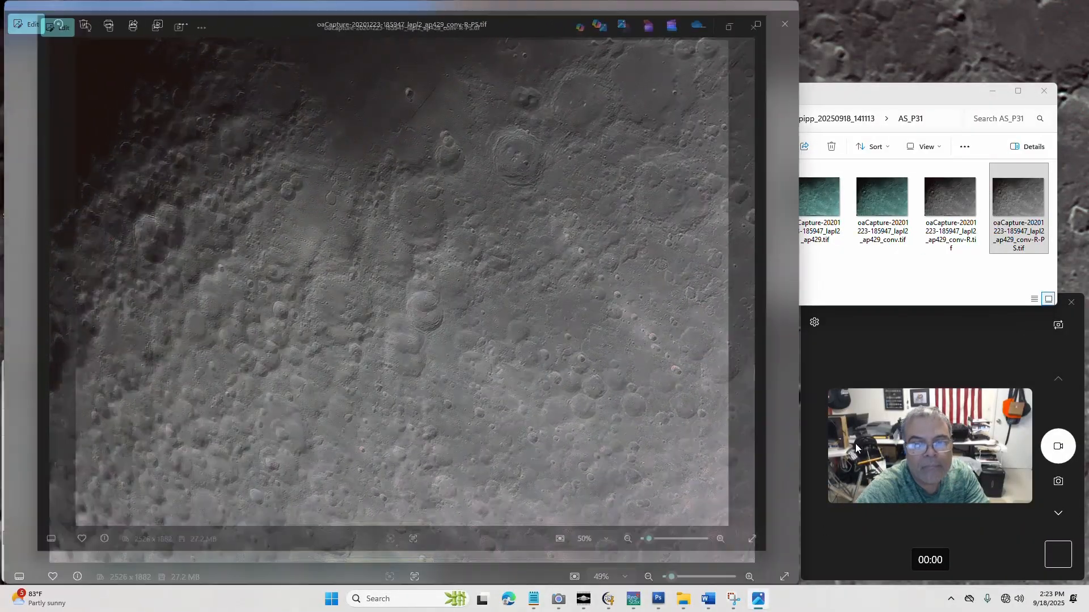
{"action": "left_click", "coordinate": [992, 91]}
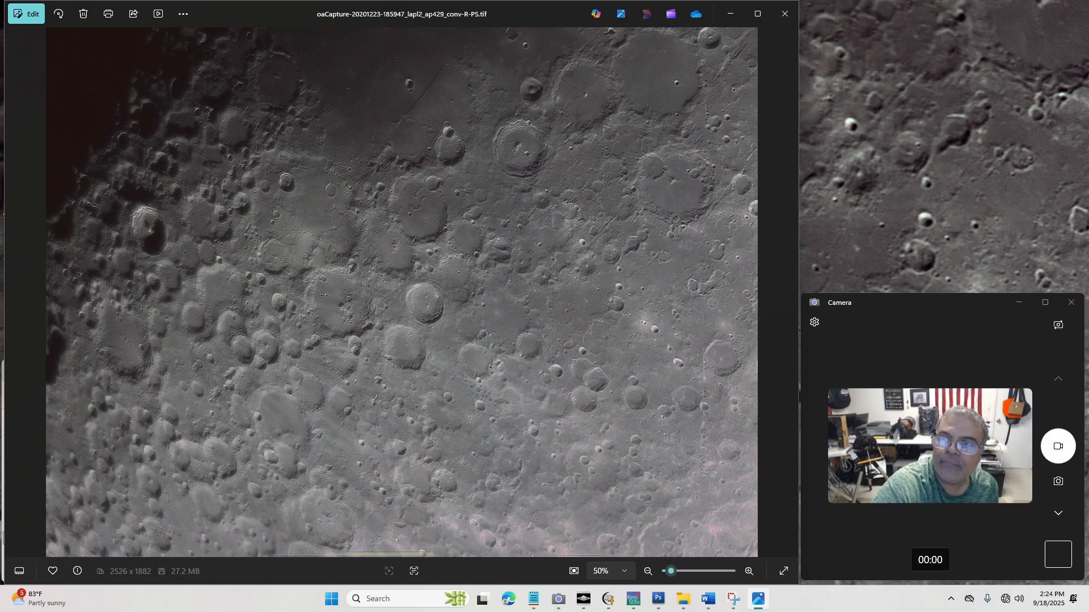
Switch to Processing Data Steps.docx in Word and highlight the program names of Steps 1 to 4 one after another, from PIPP's full name to PhotoshopCS3
{"action": "key", "text": "alt+Tab"}
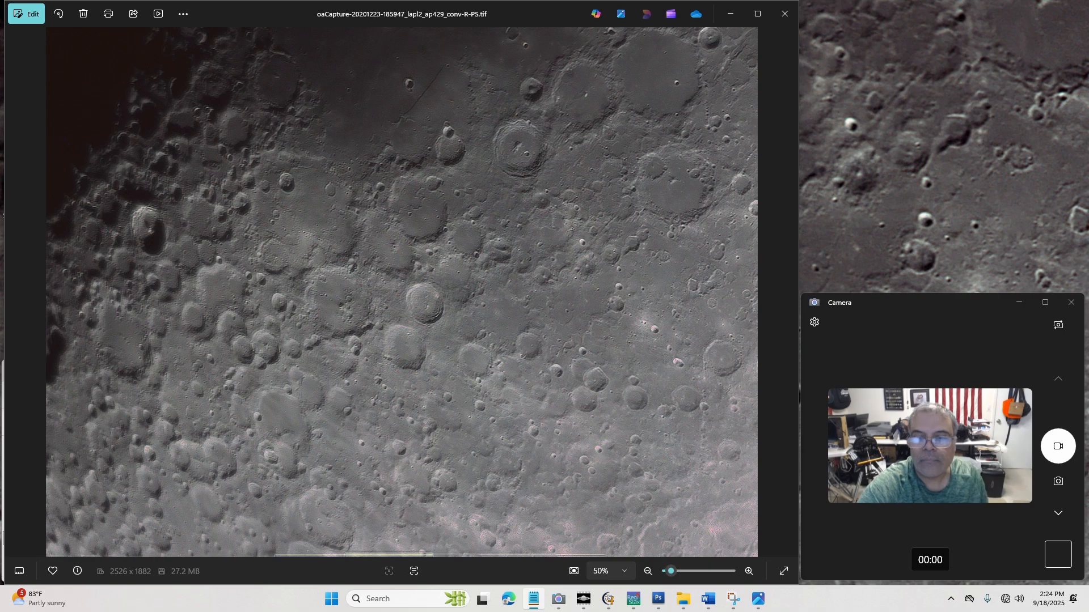
{"action": "left_click", "coordinate": [709, 600]}
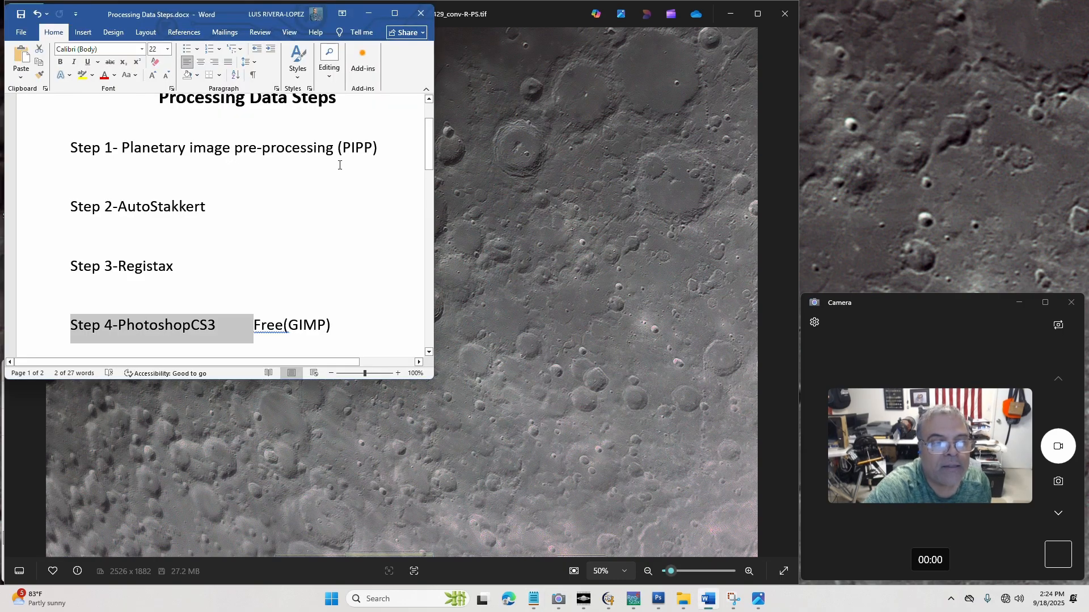
{"action": "left_click", "coordinate": [238, 235]}
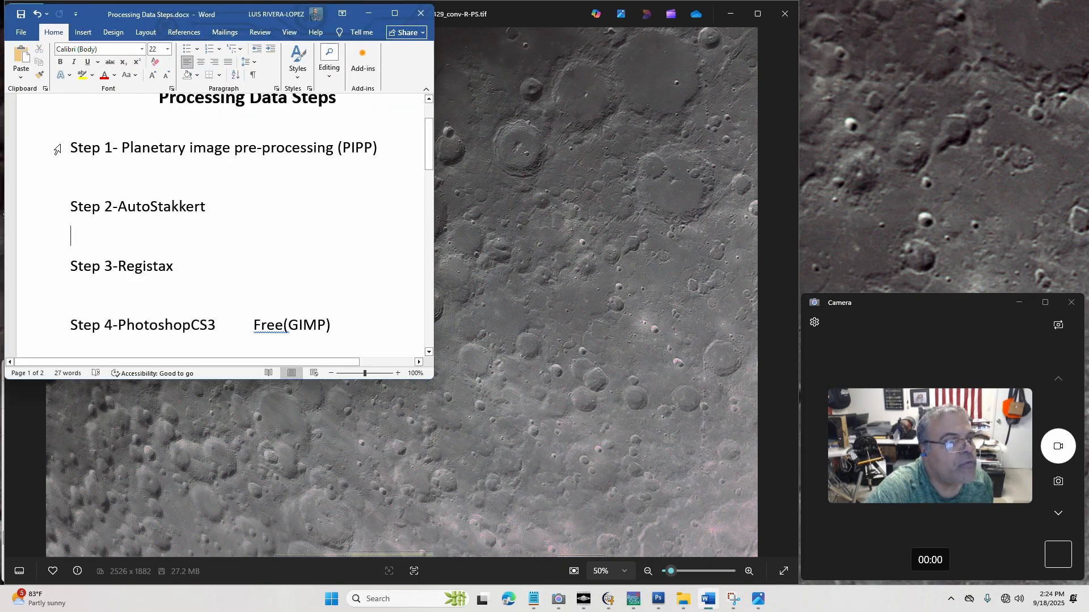
{"action": "left_click_drag", "start_coordinate": [120, 147], "coordinate": [320, 148]}
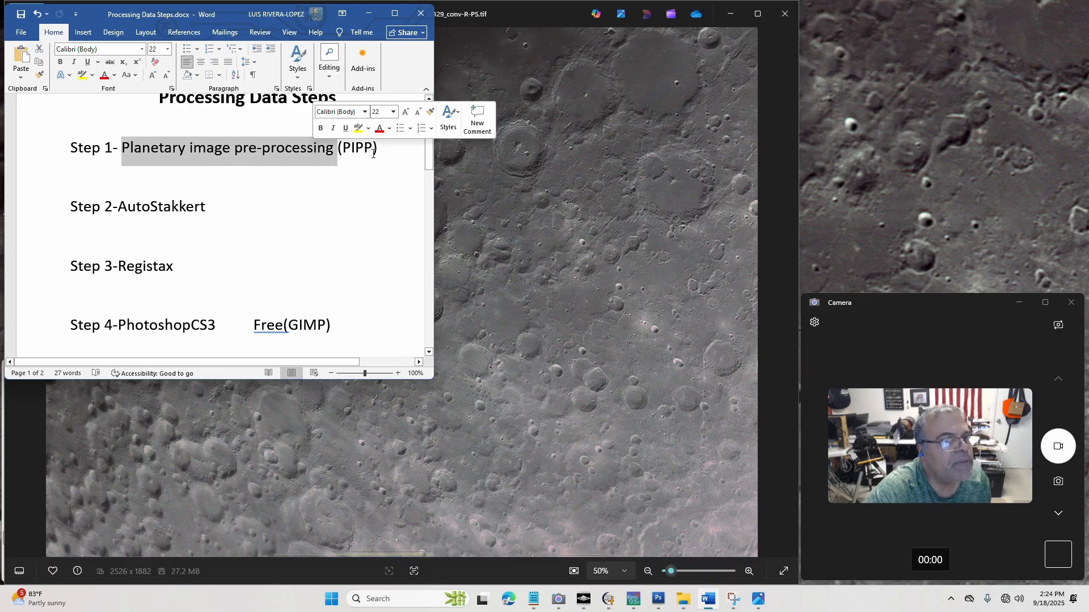
{"action": "left_click", "coordinate": [141, 206]}
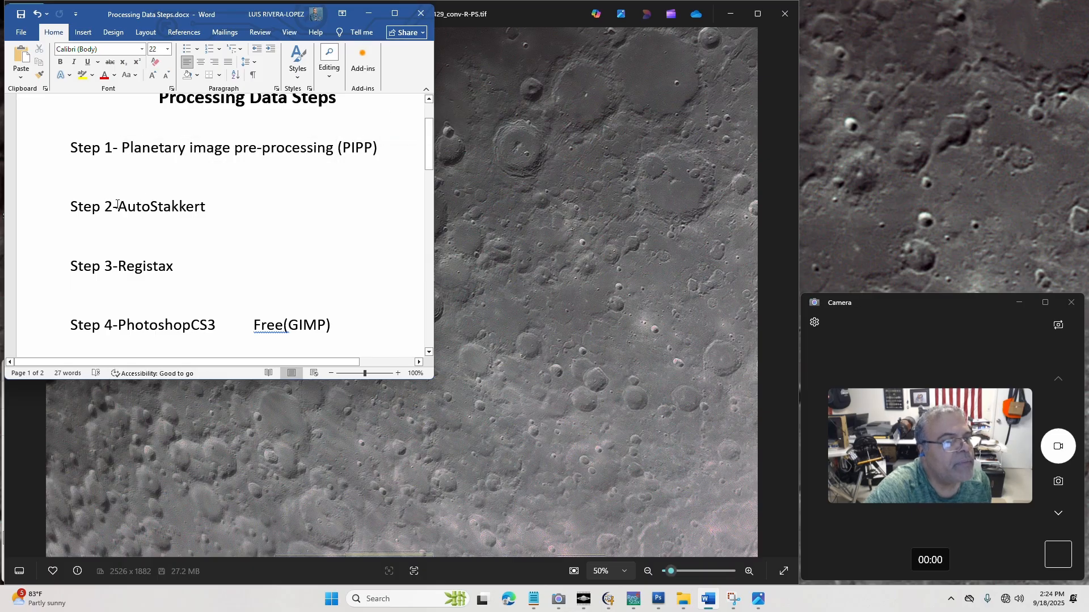
{"action": "left_click_drag", "start_coordinate": [118, 205], "coordinate": [206, 207]}
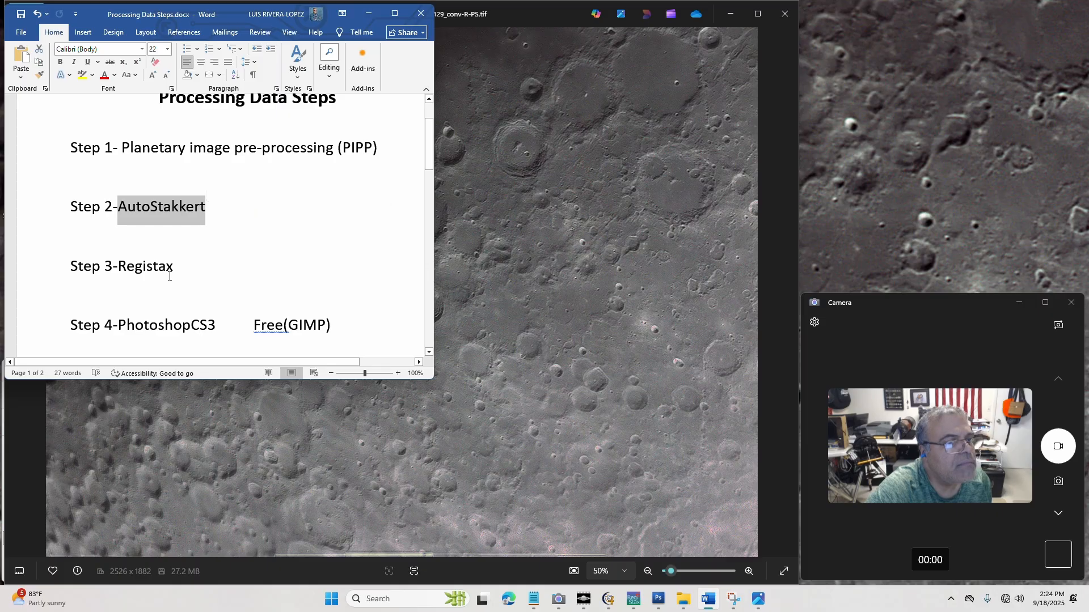
{"action": "left_click_drag", "start_coordinate": [113, 266], "coordinate": [181, 268]}
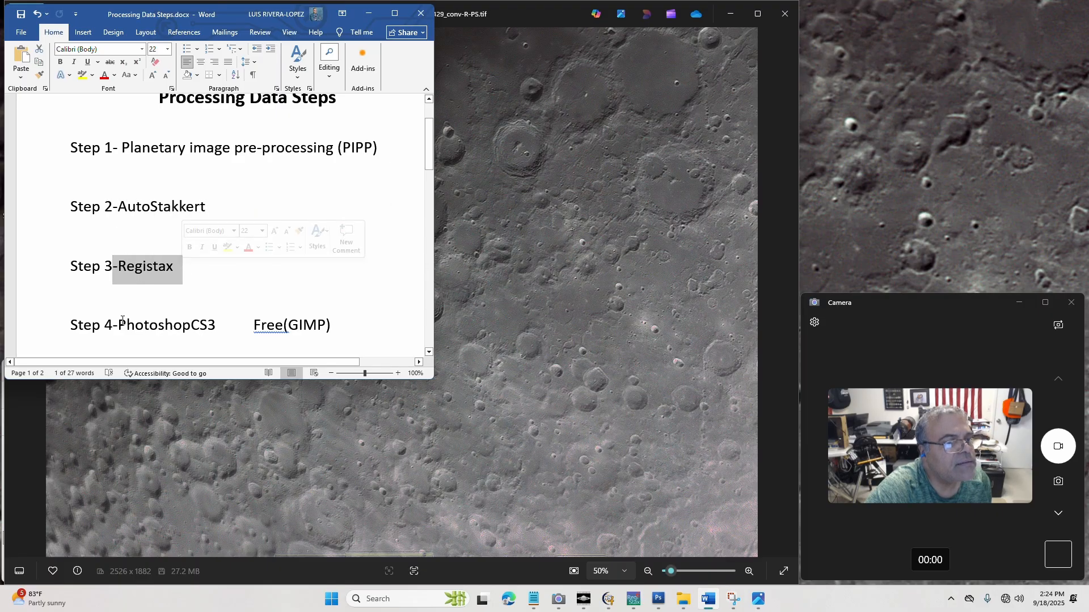
{"action": "left_click_drag", "start_coordinate": [119, 322], "coordinate": [213, 321]}
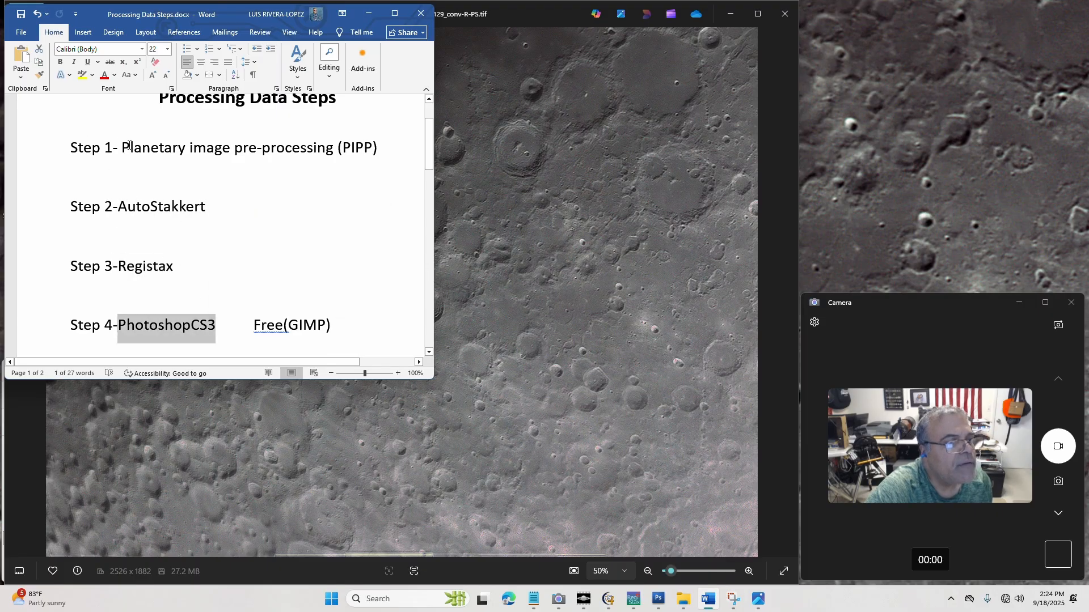
Highlight the Step 1 and Step 2 lines together in the document, and the Step 3 and Step 4 lines as a second group
{"action": "left_click_drag", "start_coordinate": [122, 148], "coordinate": [182, 149]}
{"action": "left_click", "coordinate": [74, 148]}
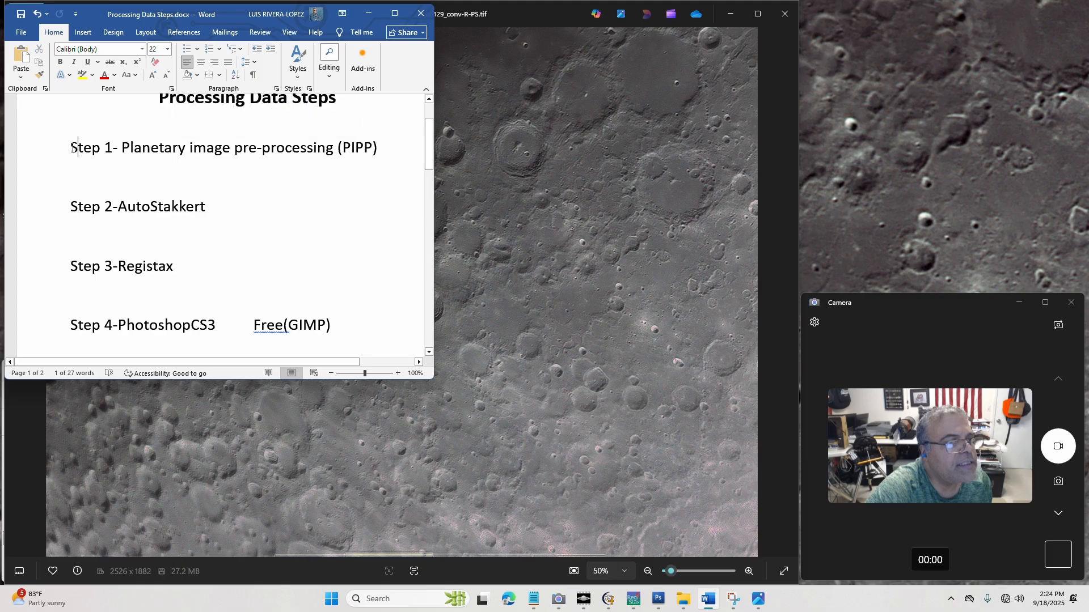
{"action": "left_click_drag", "start_coordinate": [74, 147], "coordinate": [243, 214]}
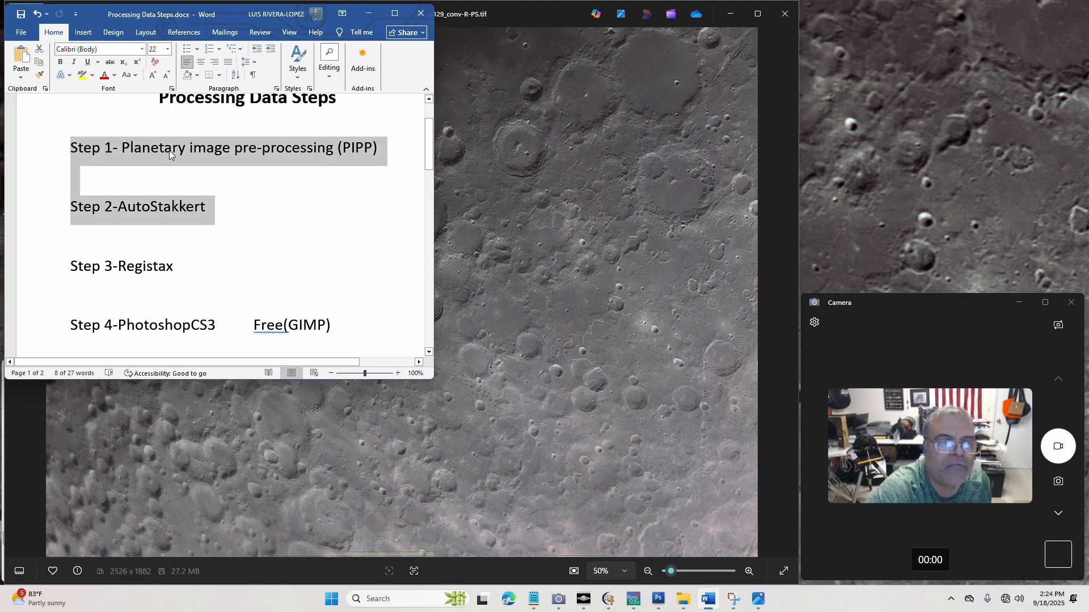
{"action": "left_click_drag", "start_coordinate": [73, 259], "coordinate": [335, 344]}
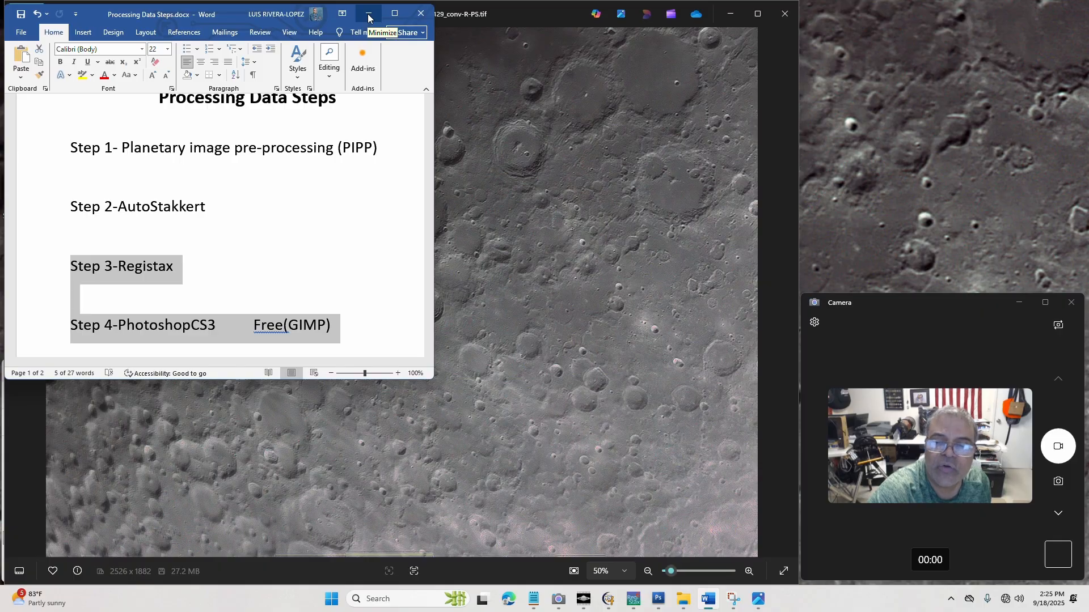
Minimise the steps document and maximise the Photos window showing the finished lunar image
{"action": "left_click", "coordinate": [368, 18]}
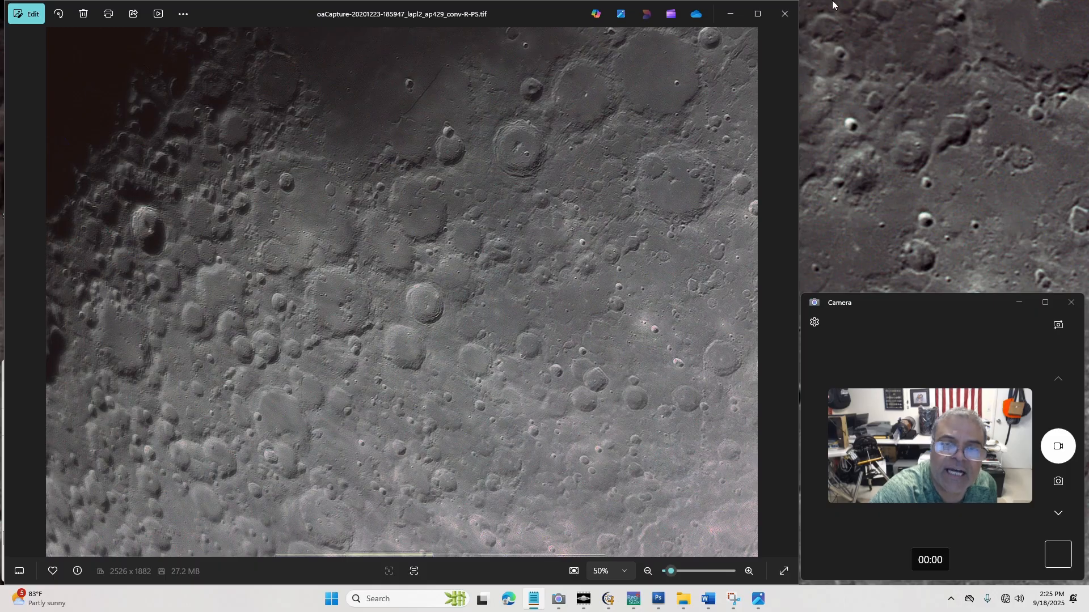
{"action": "left_click", "coordinate": [757, 14]}
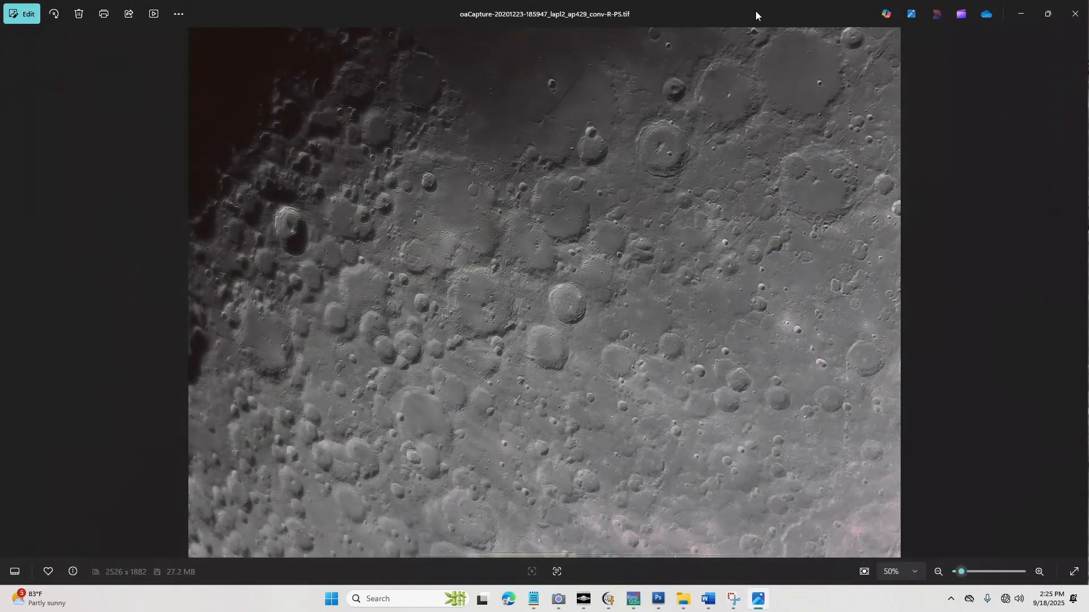